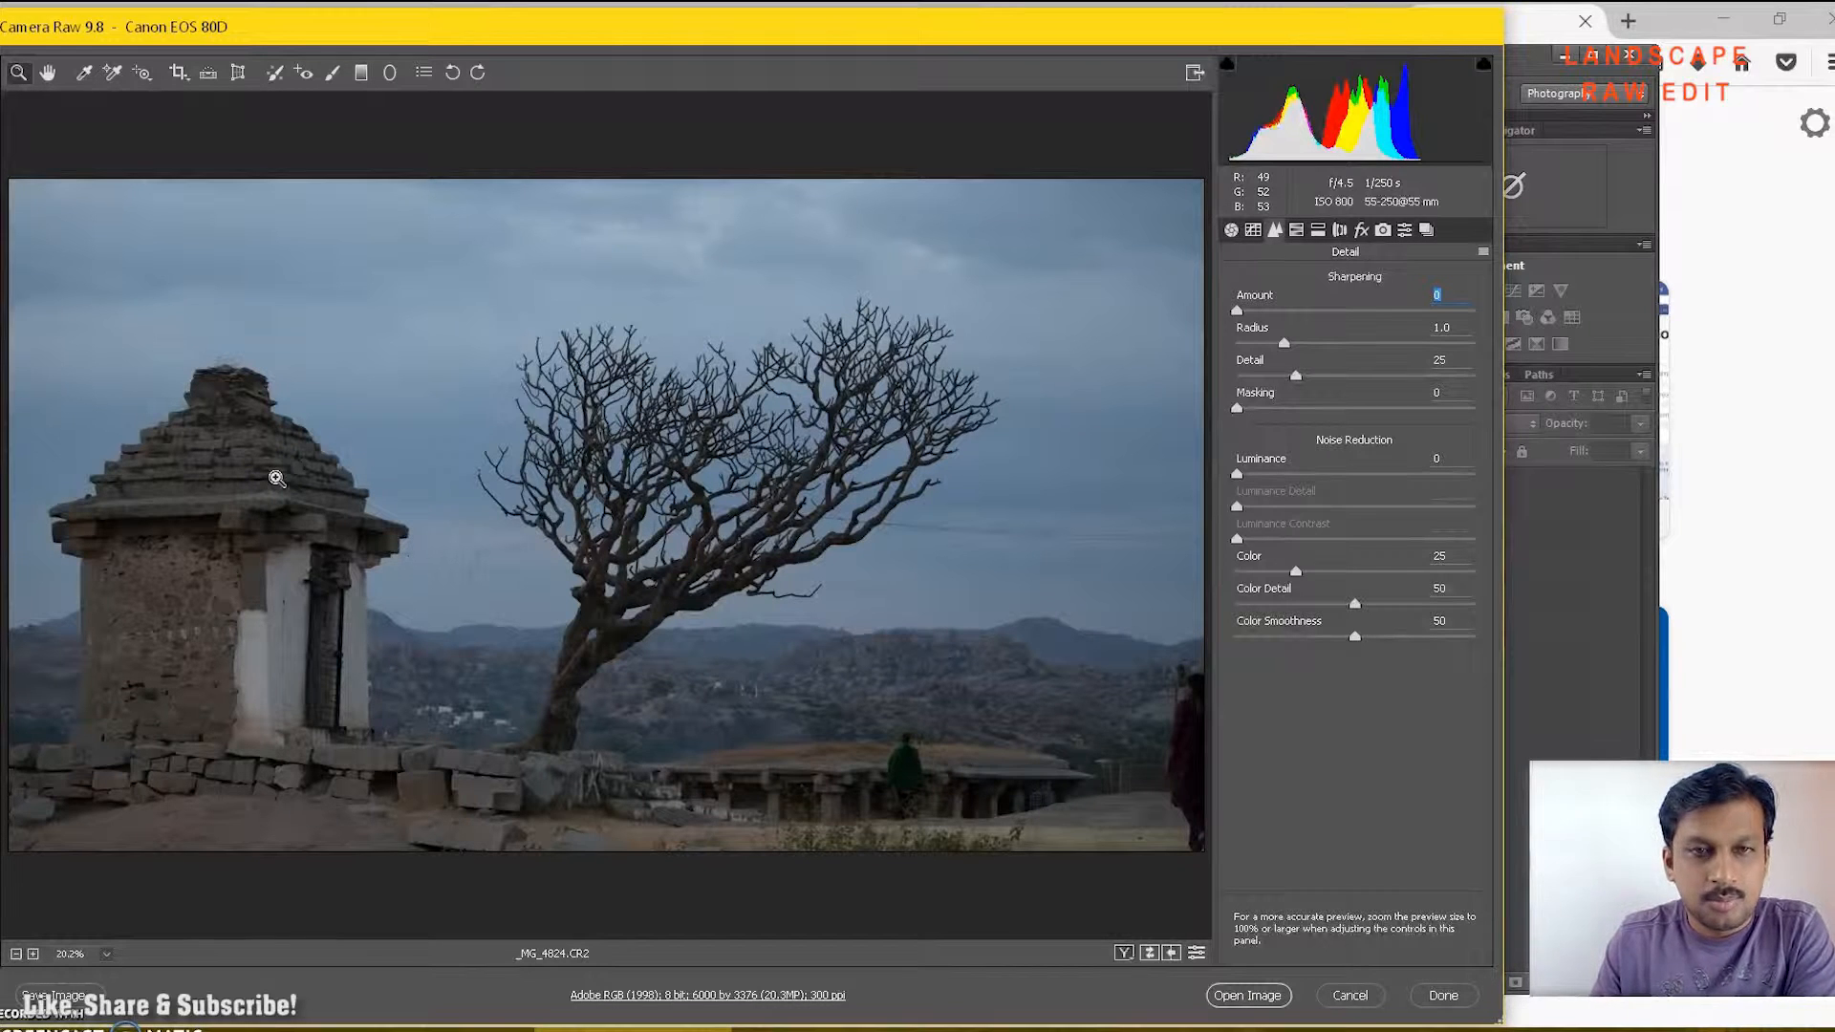
Warm the photo's white balance by setting the Temperature to 7250 in the Basic adjustments.
click(1232, 230)
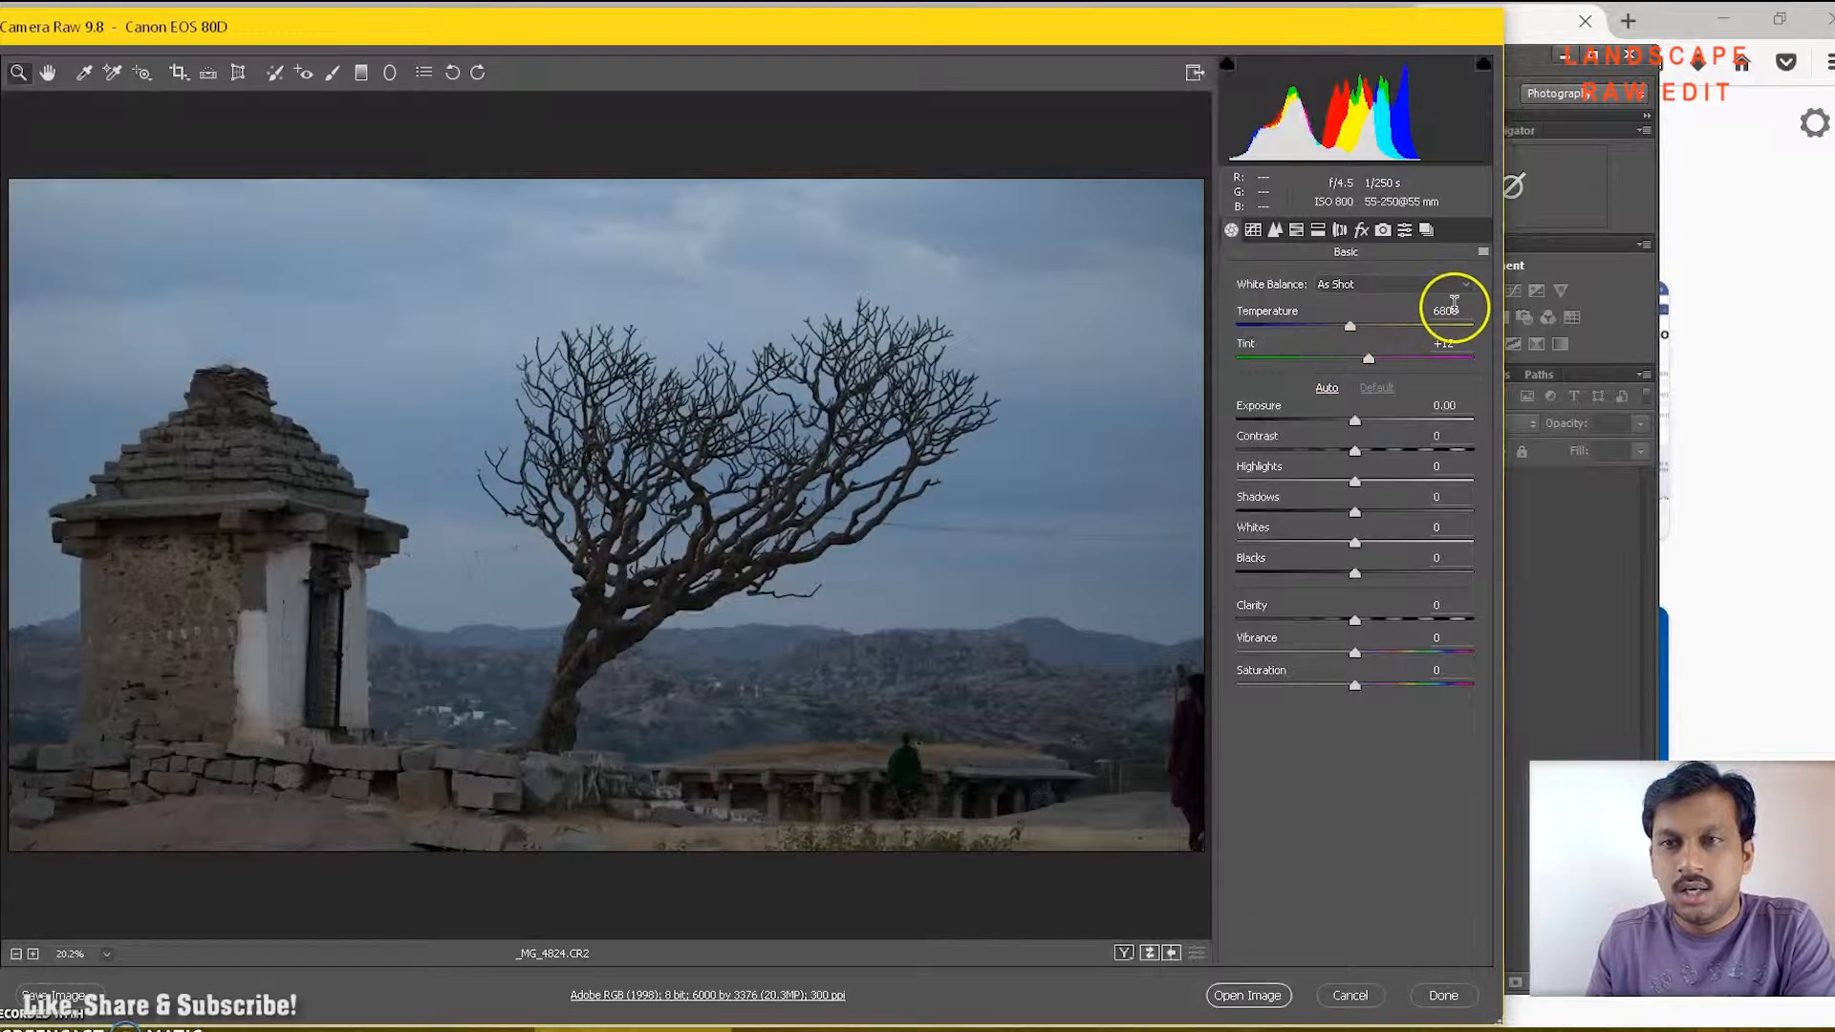
click(1462, 310)
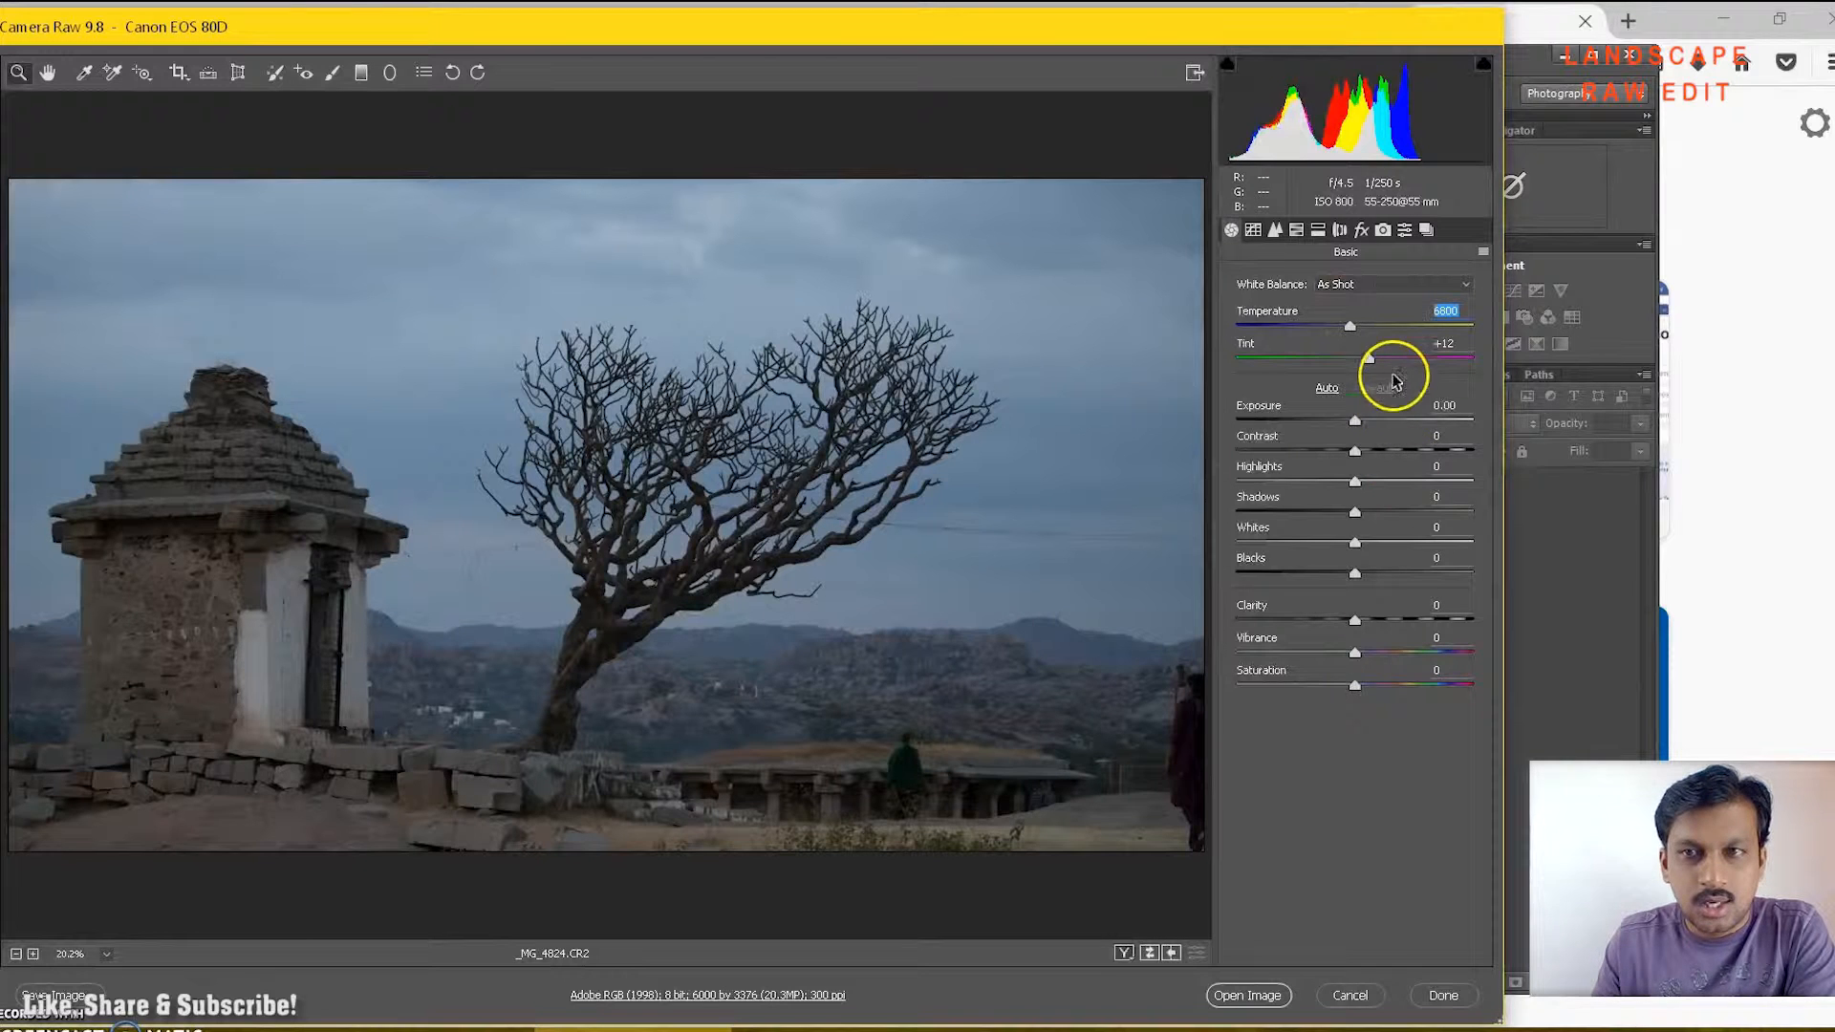
drag(1357, 310, 1367, 316)
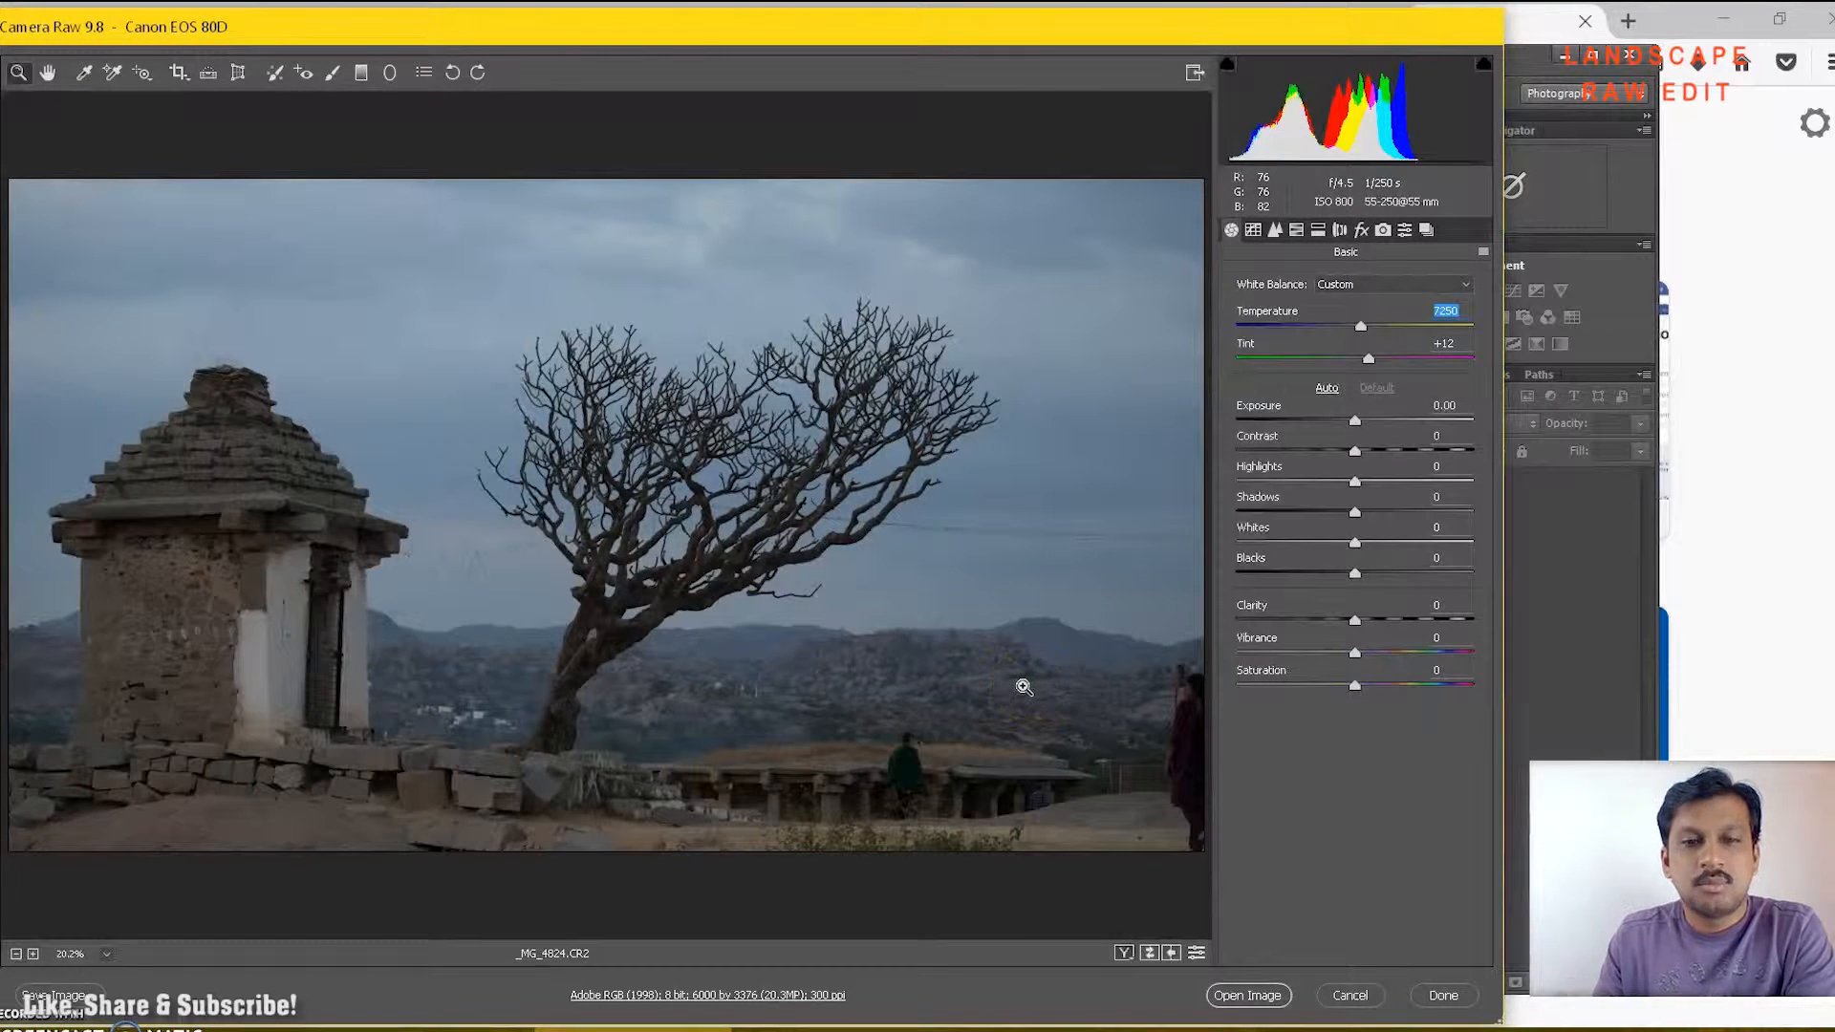
click(912, 732)
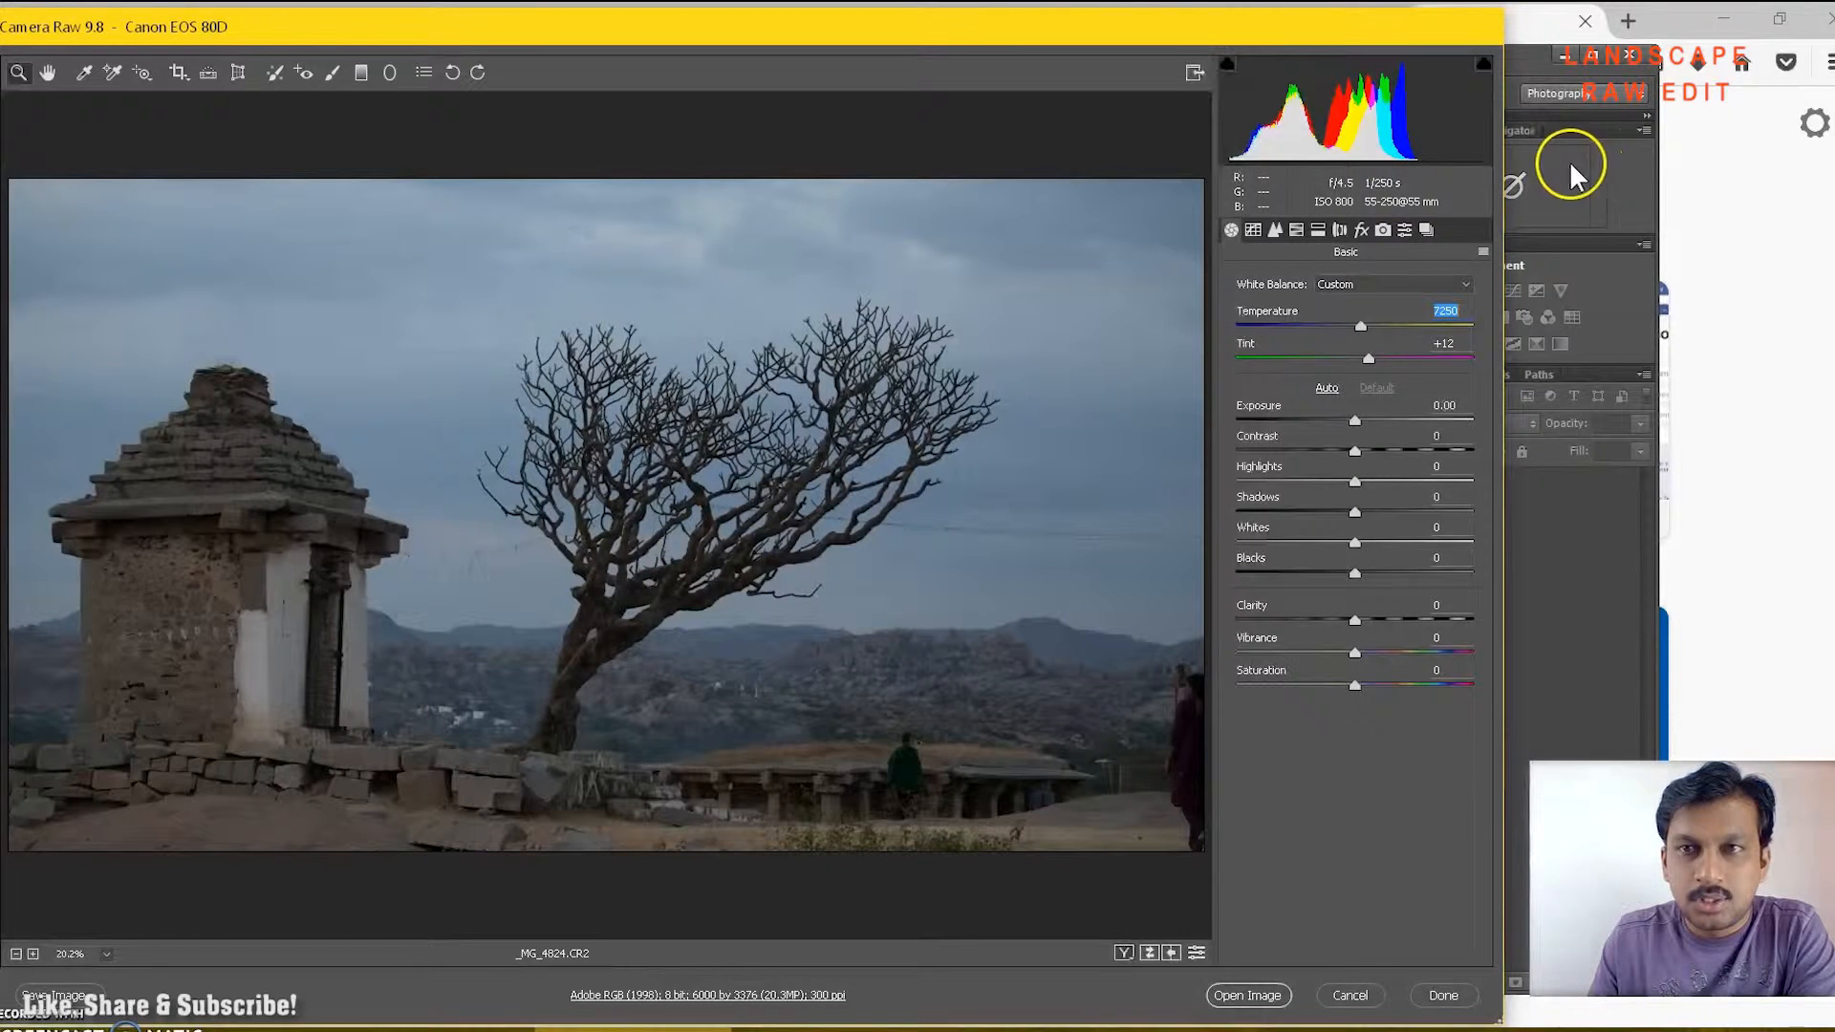
Set the Dehaze amount to +67 in the Effects adjustments.
click(1360, 231)
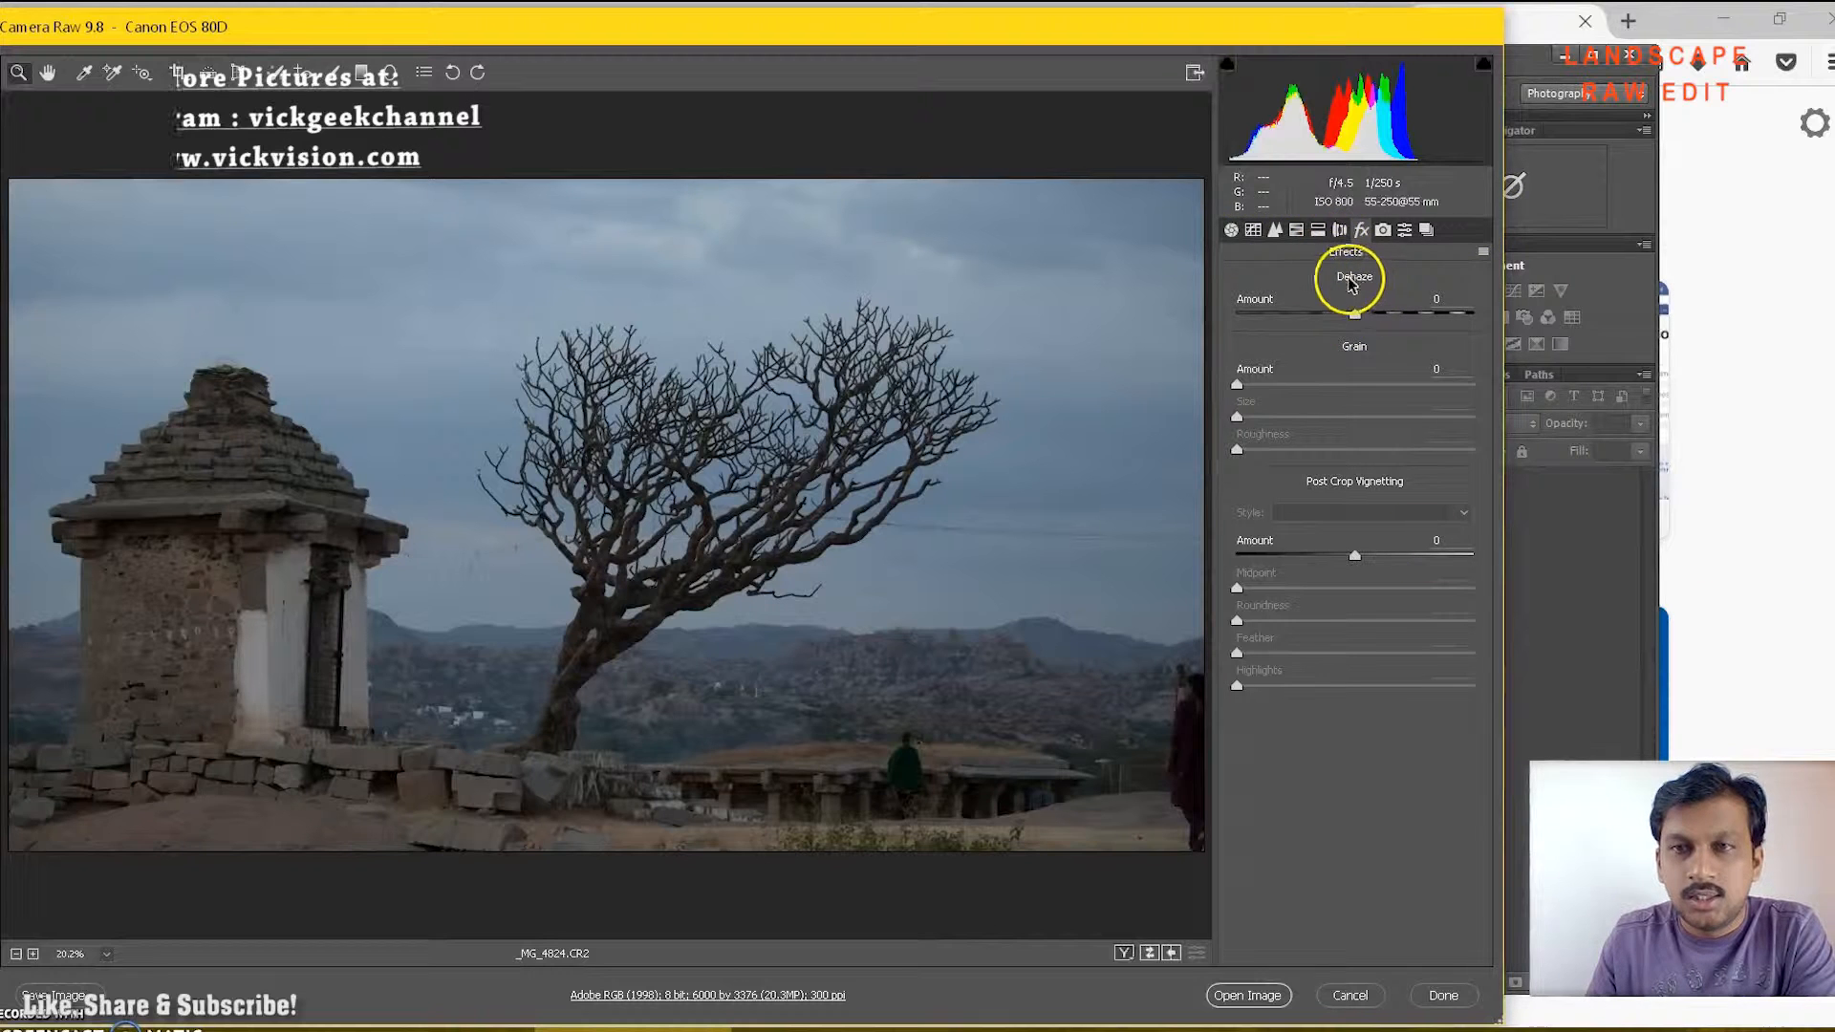
click(1358, 302)
drag(1358, 302, 1427, 301)
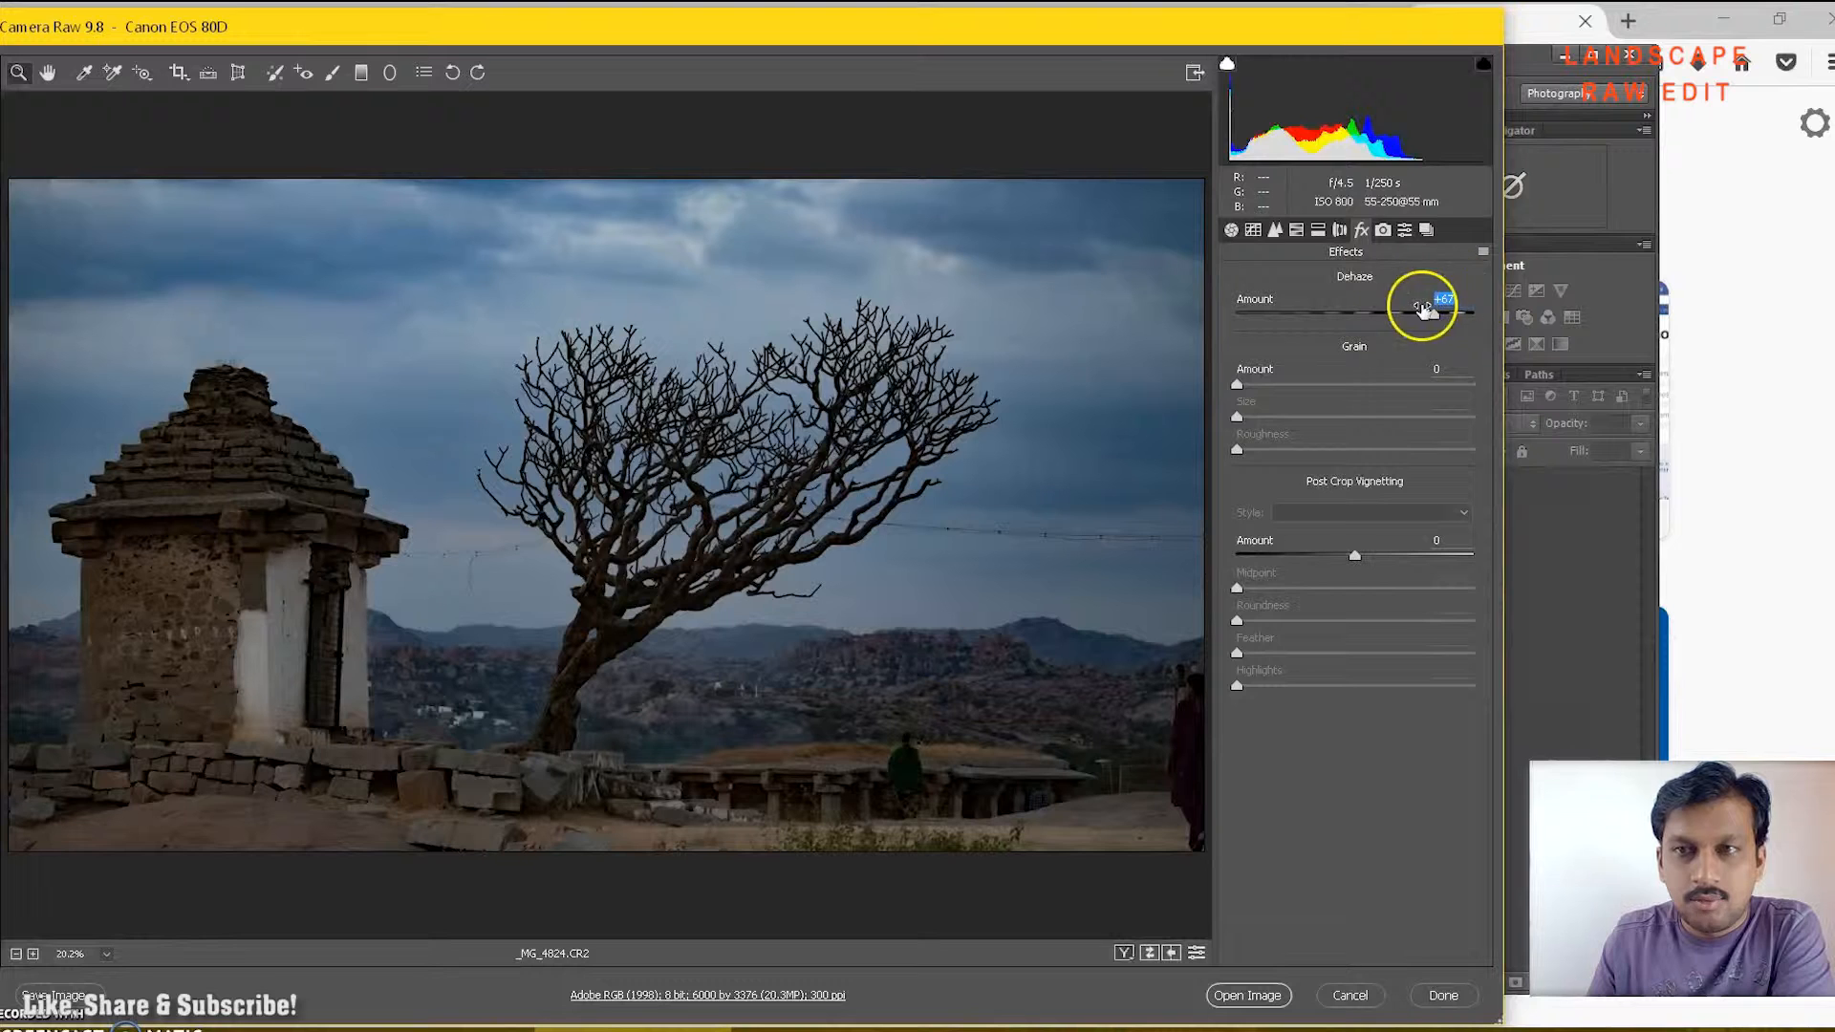
Turn on Remove Chromatic Aberration and Enable Profile Corrections in the Lens Corrections.
click(1319, 231)
click(1361, 230)
click(1340, 230)
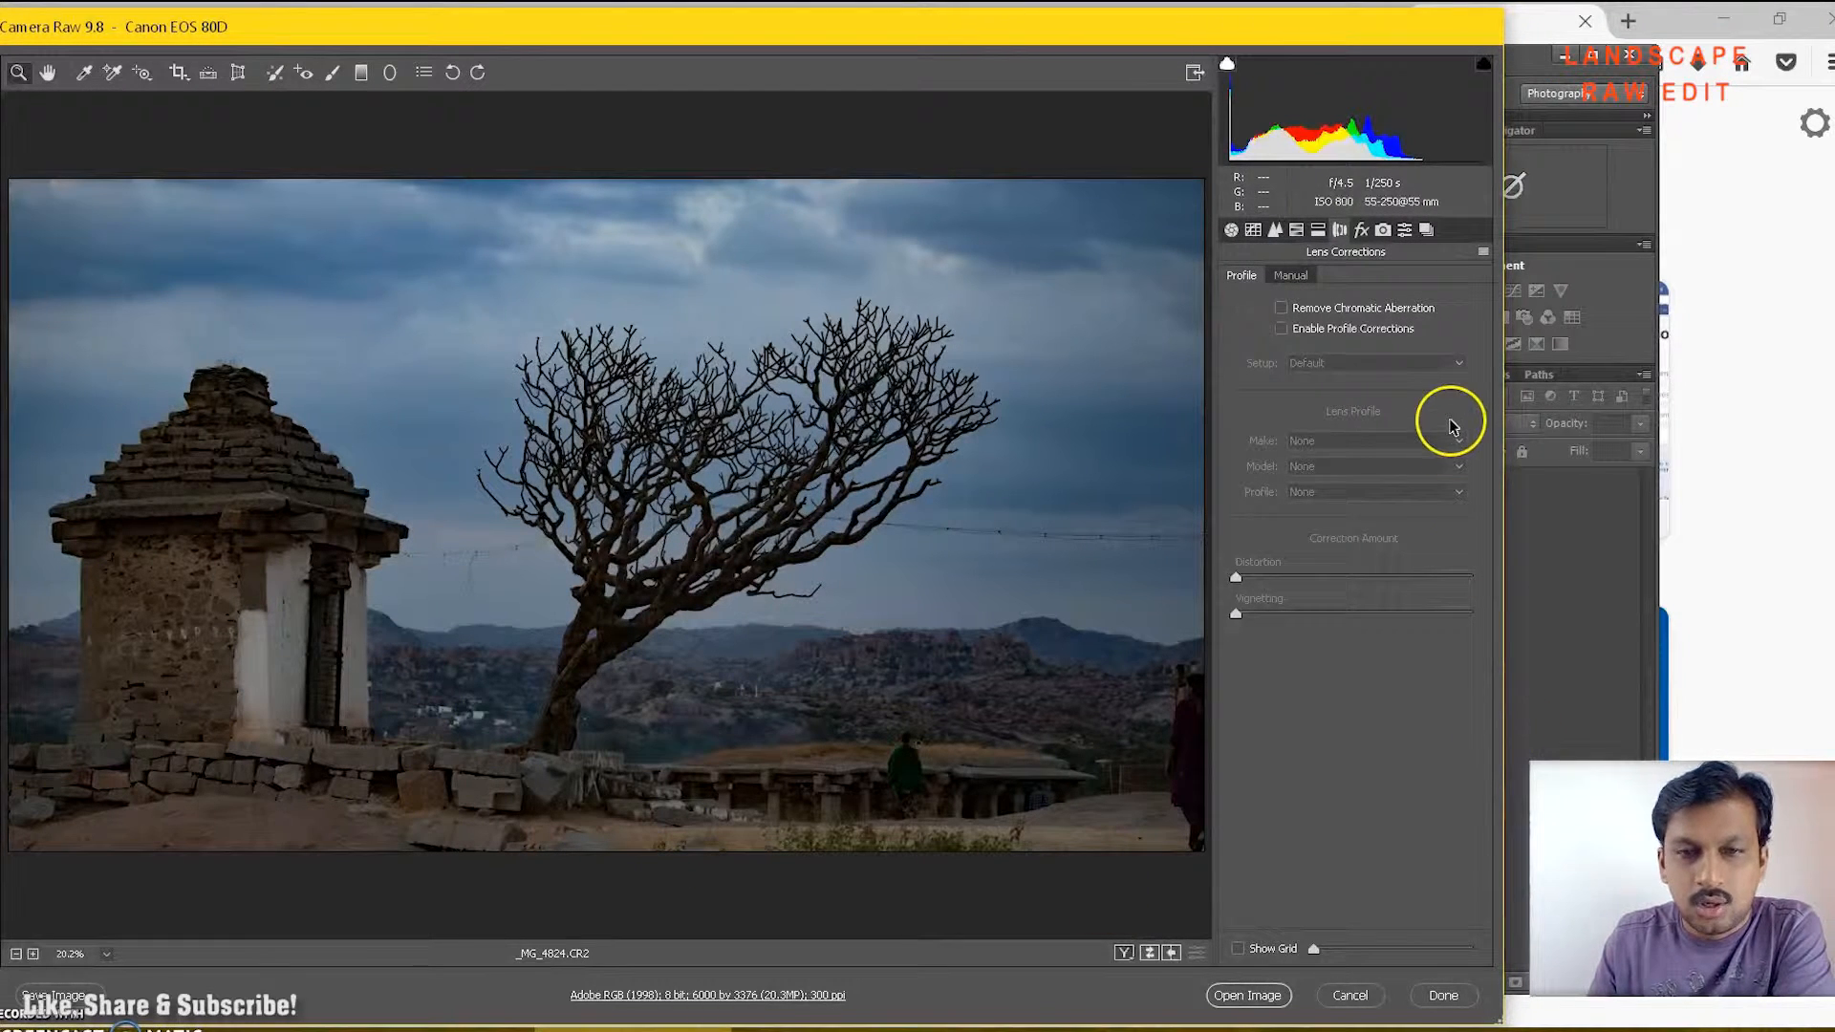
click(1283, 309)
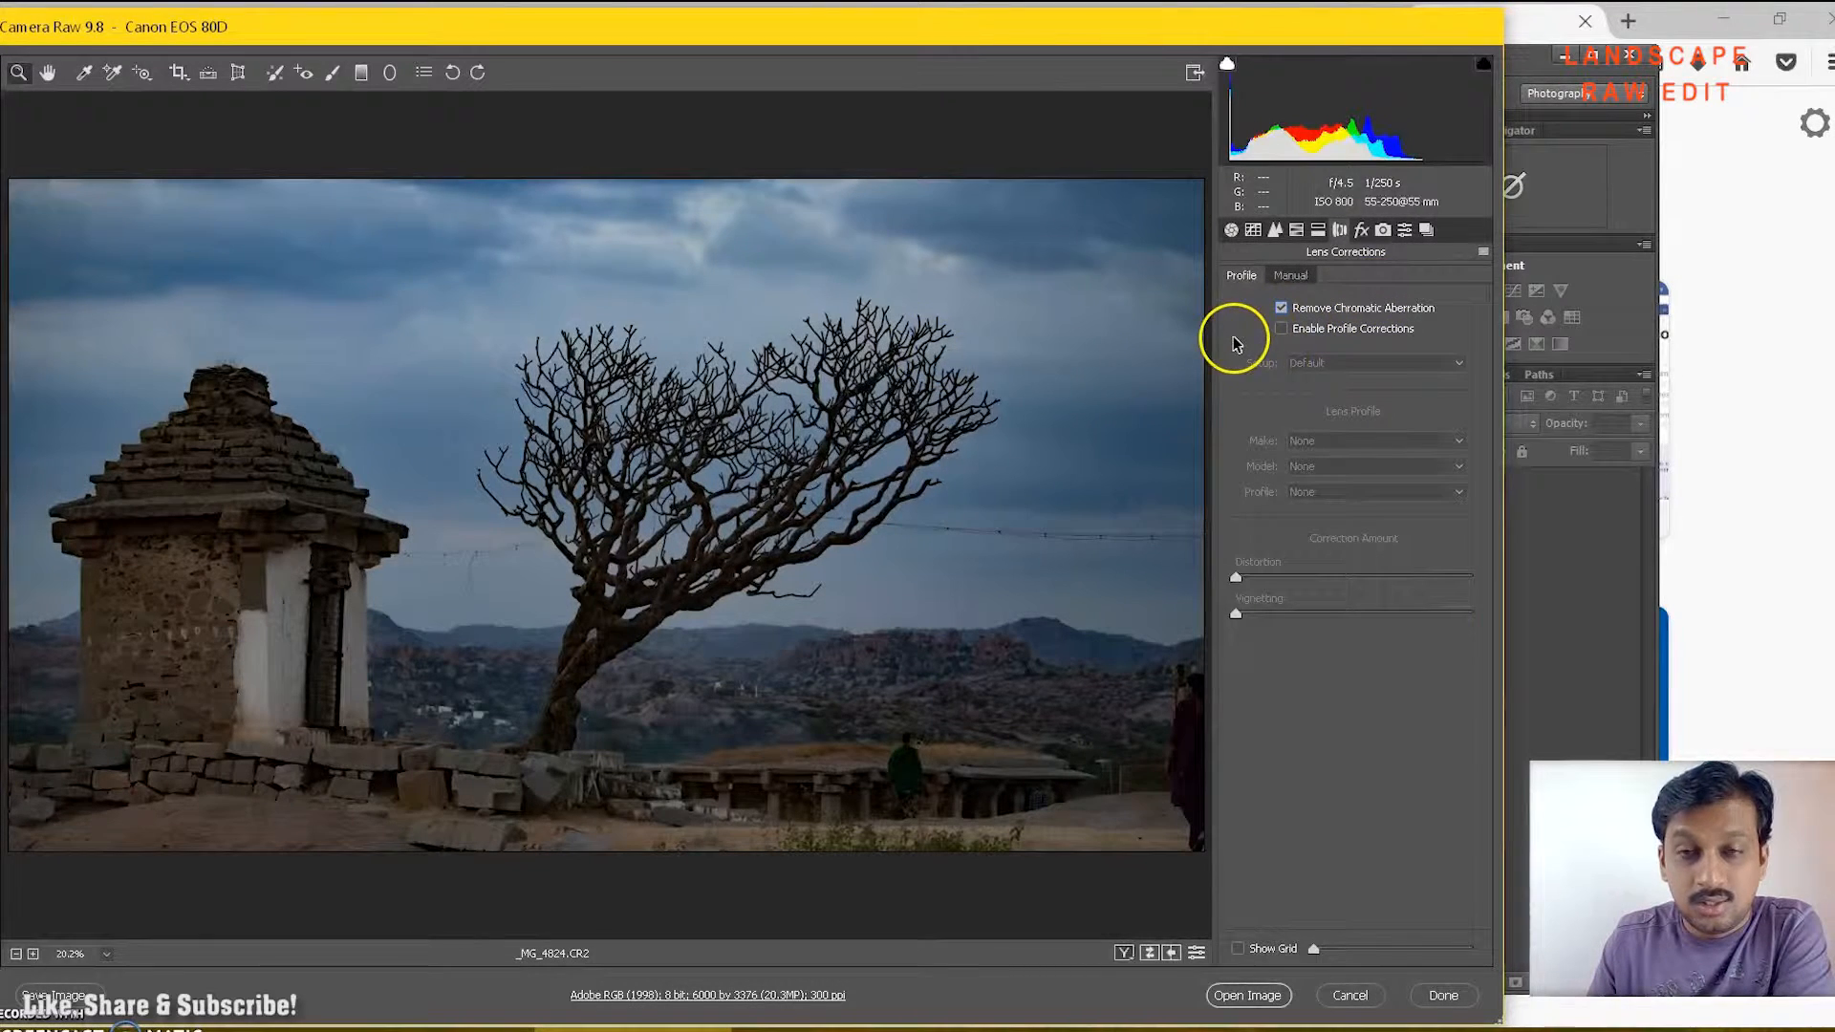
click(1281, 329)
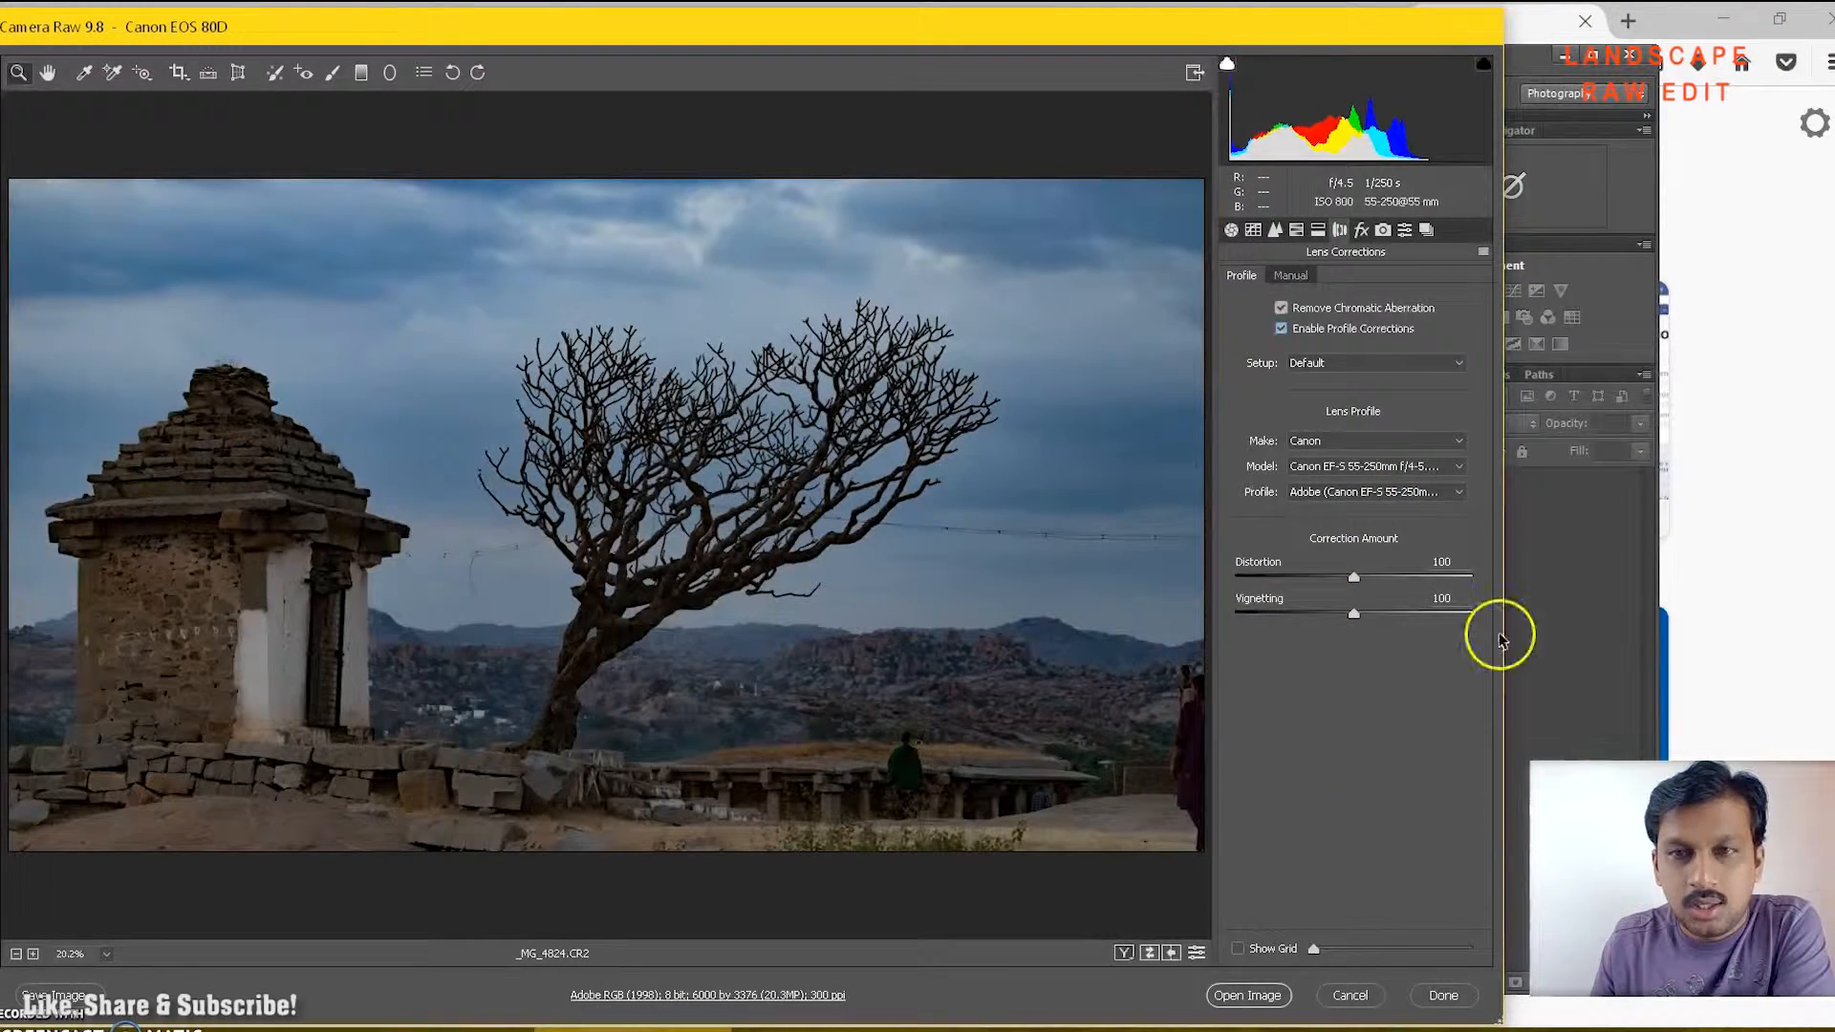
click(1305, 331)
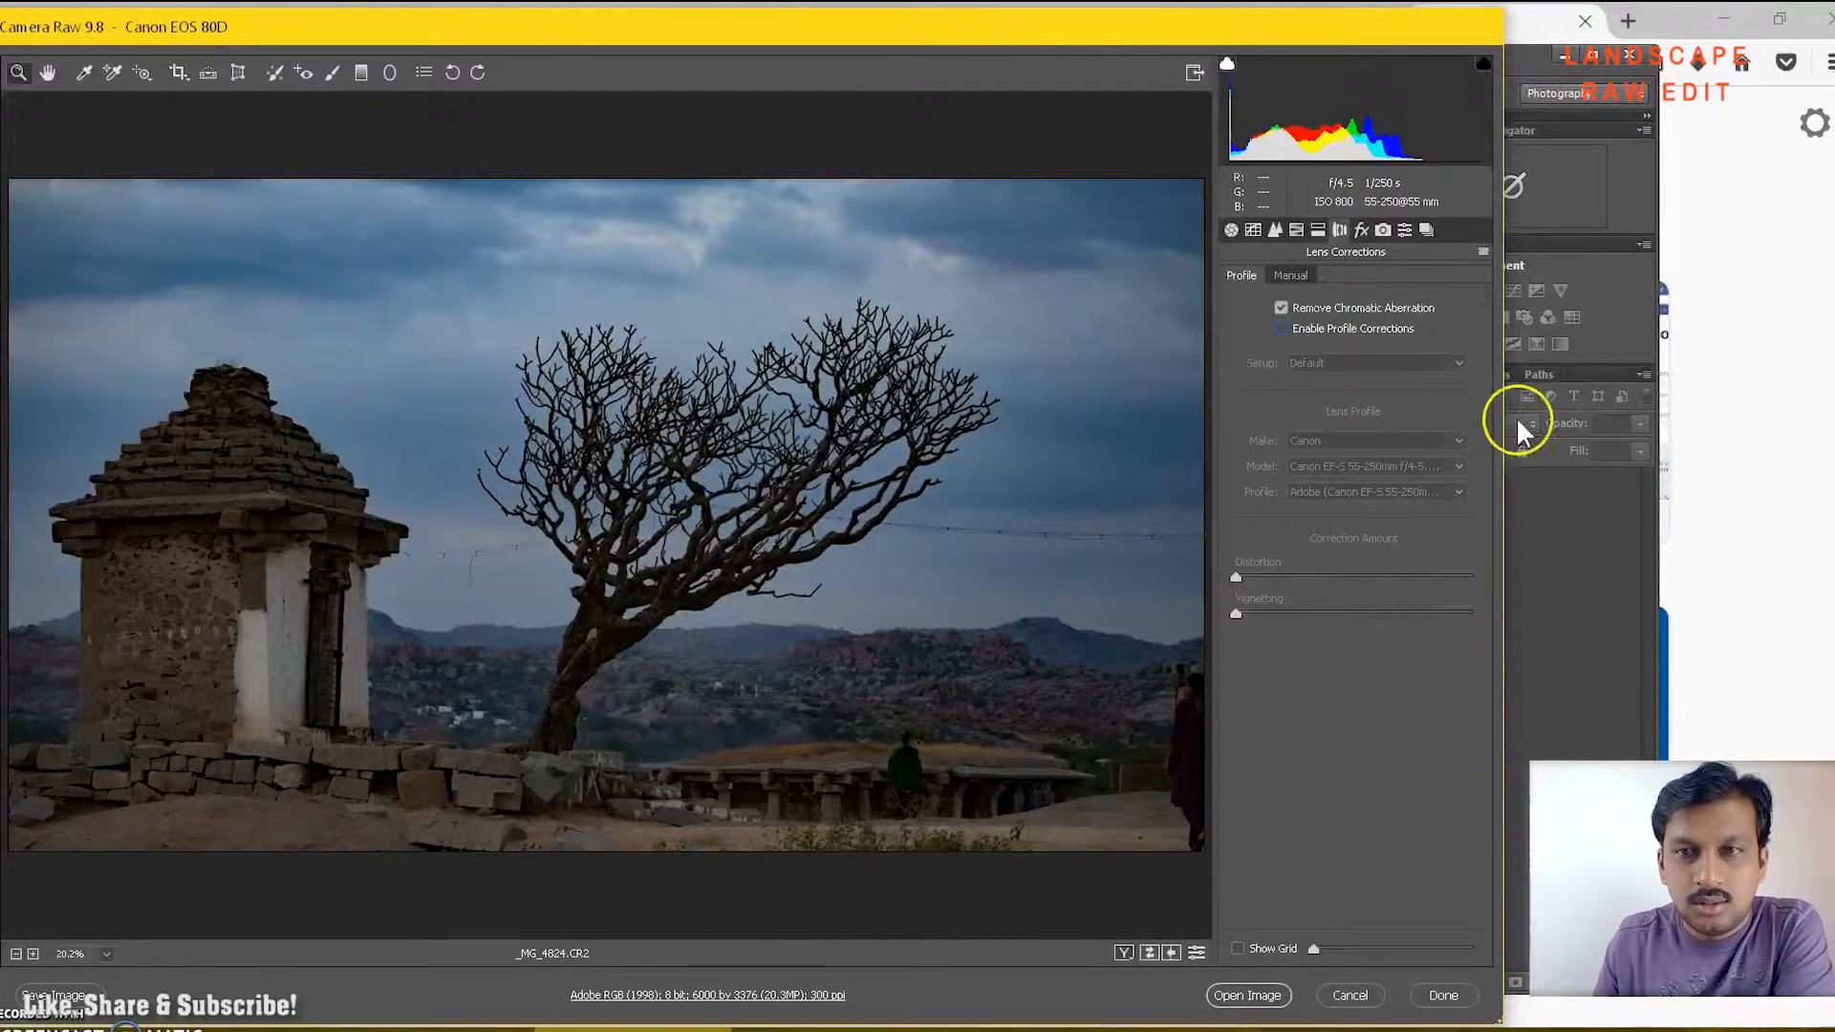
click(1397, 337)
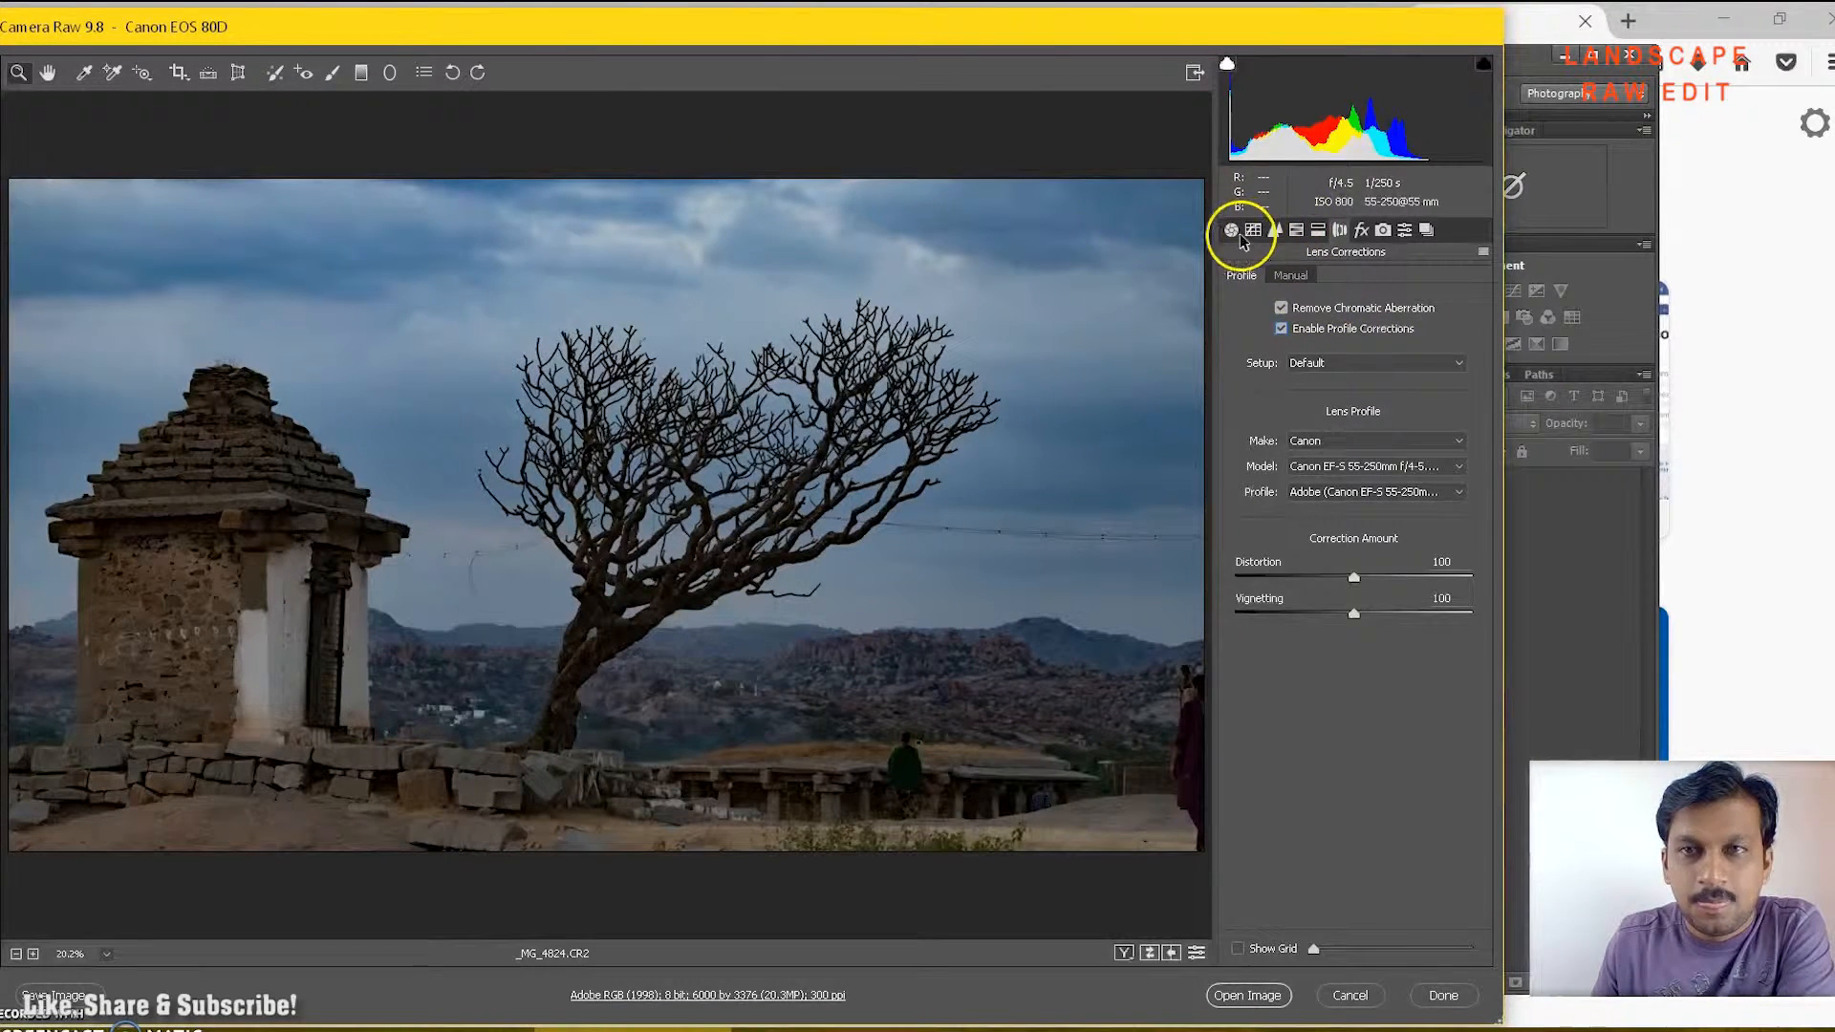
Set the Luminance noise reduction to 12 in the Detail adjustments.
click(1276, 231)
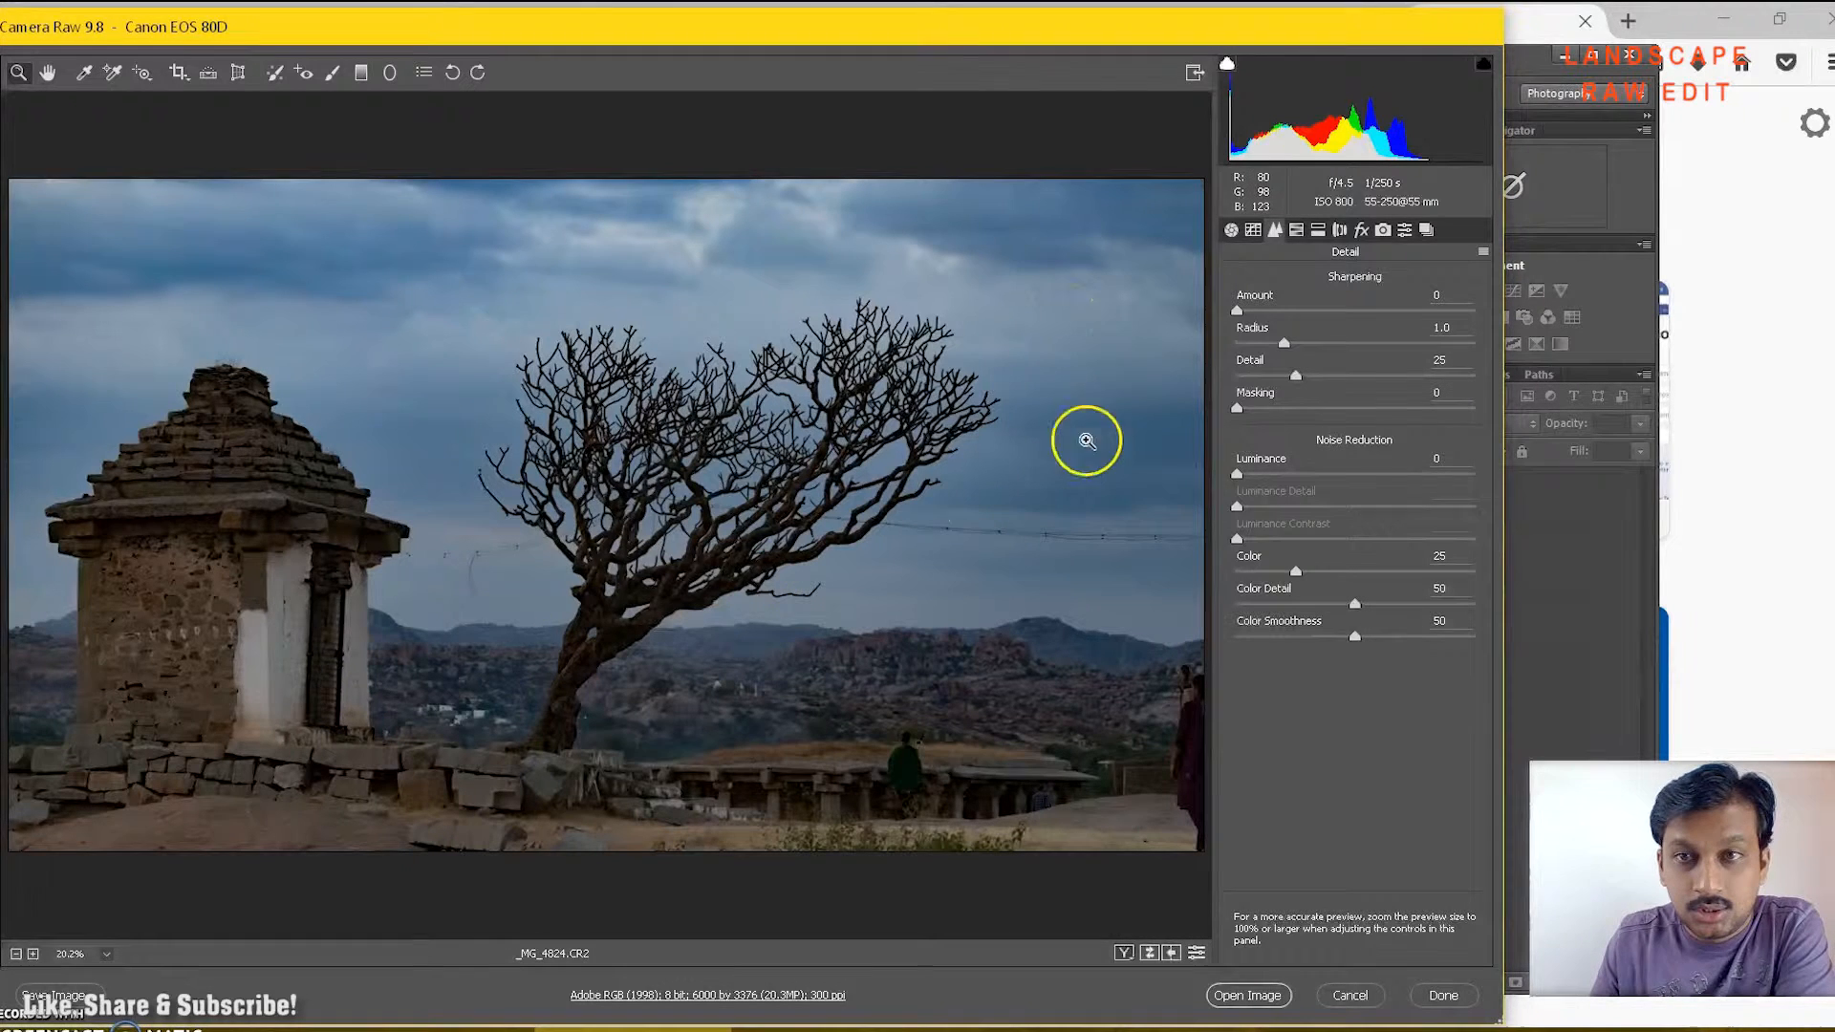
drag(1239, 477, 1246, 478)
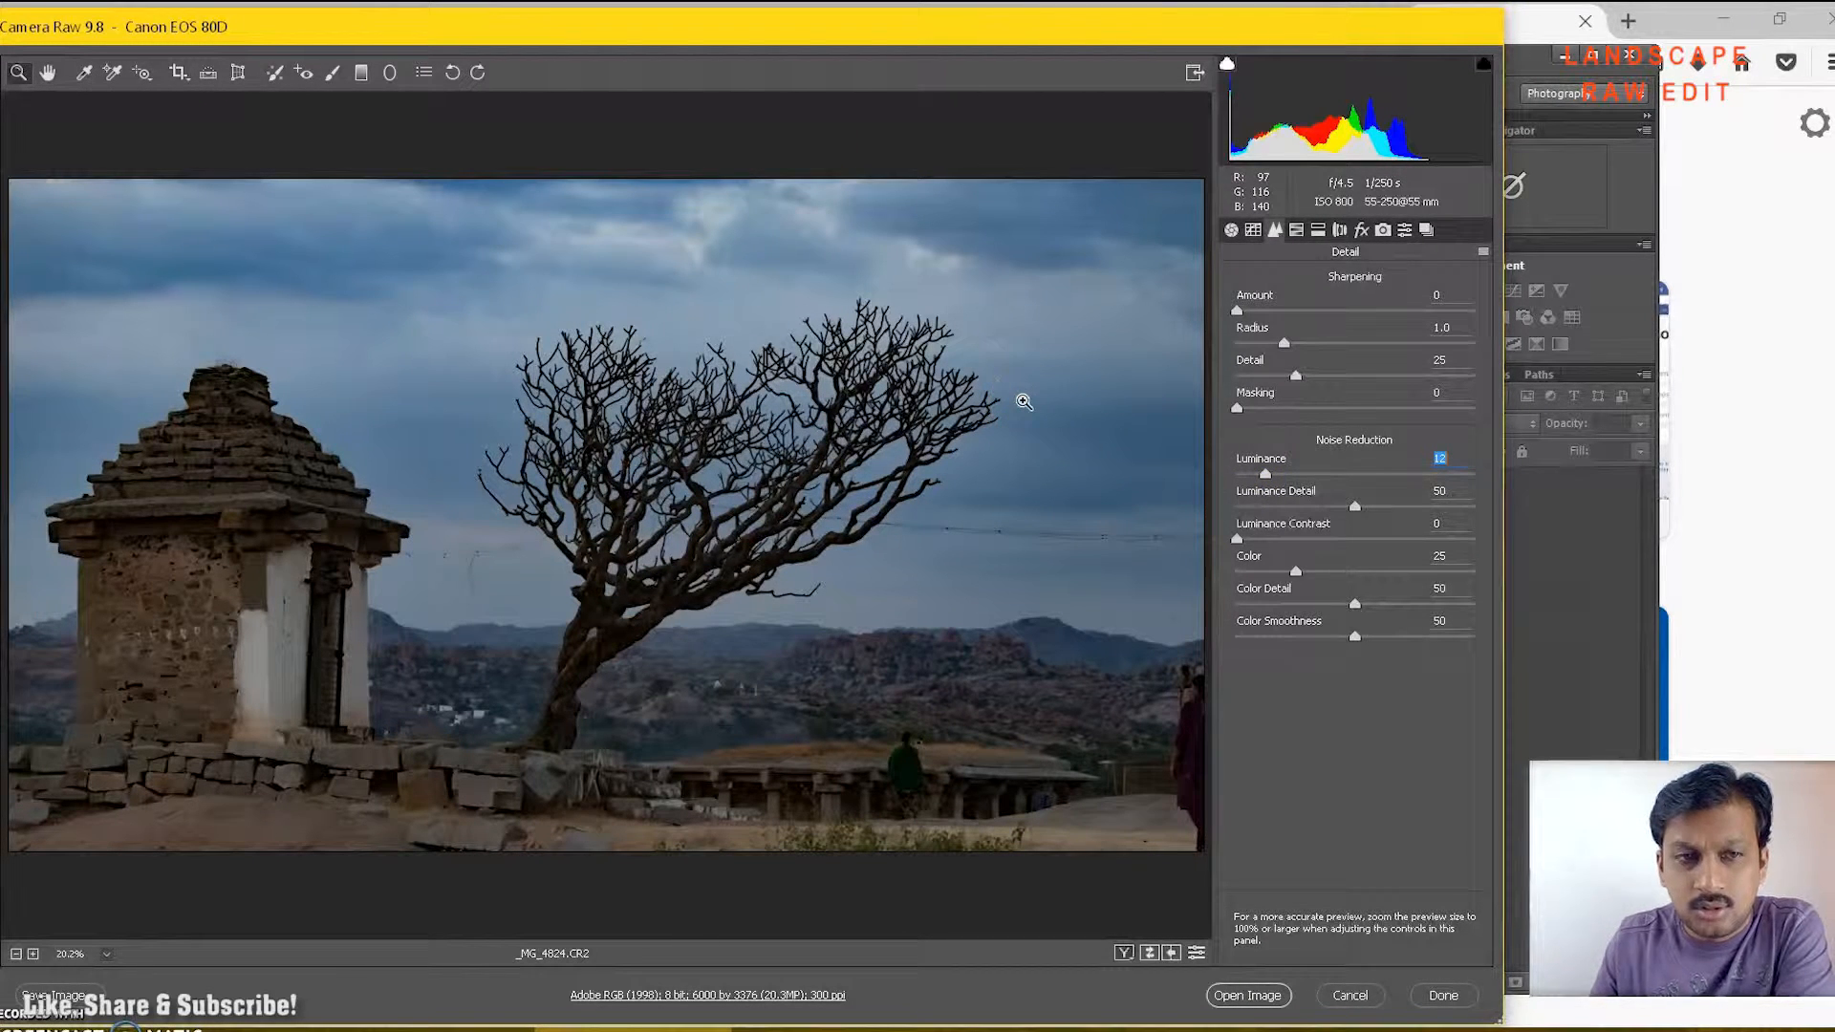
Adjust the parametric tone curve with Highlights at -55, Darks at -7 and Shadows at +21.
click(1253, 230)
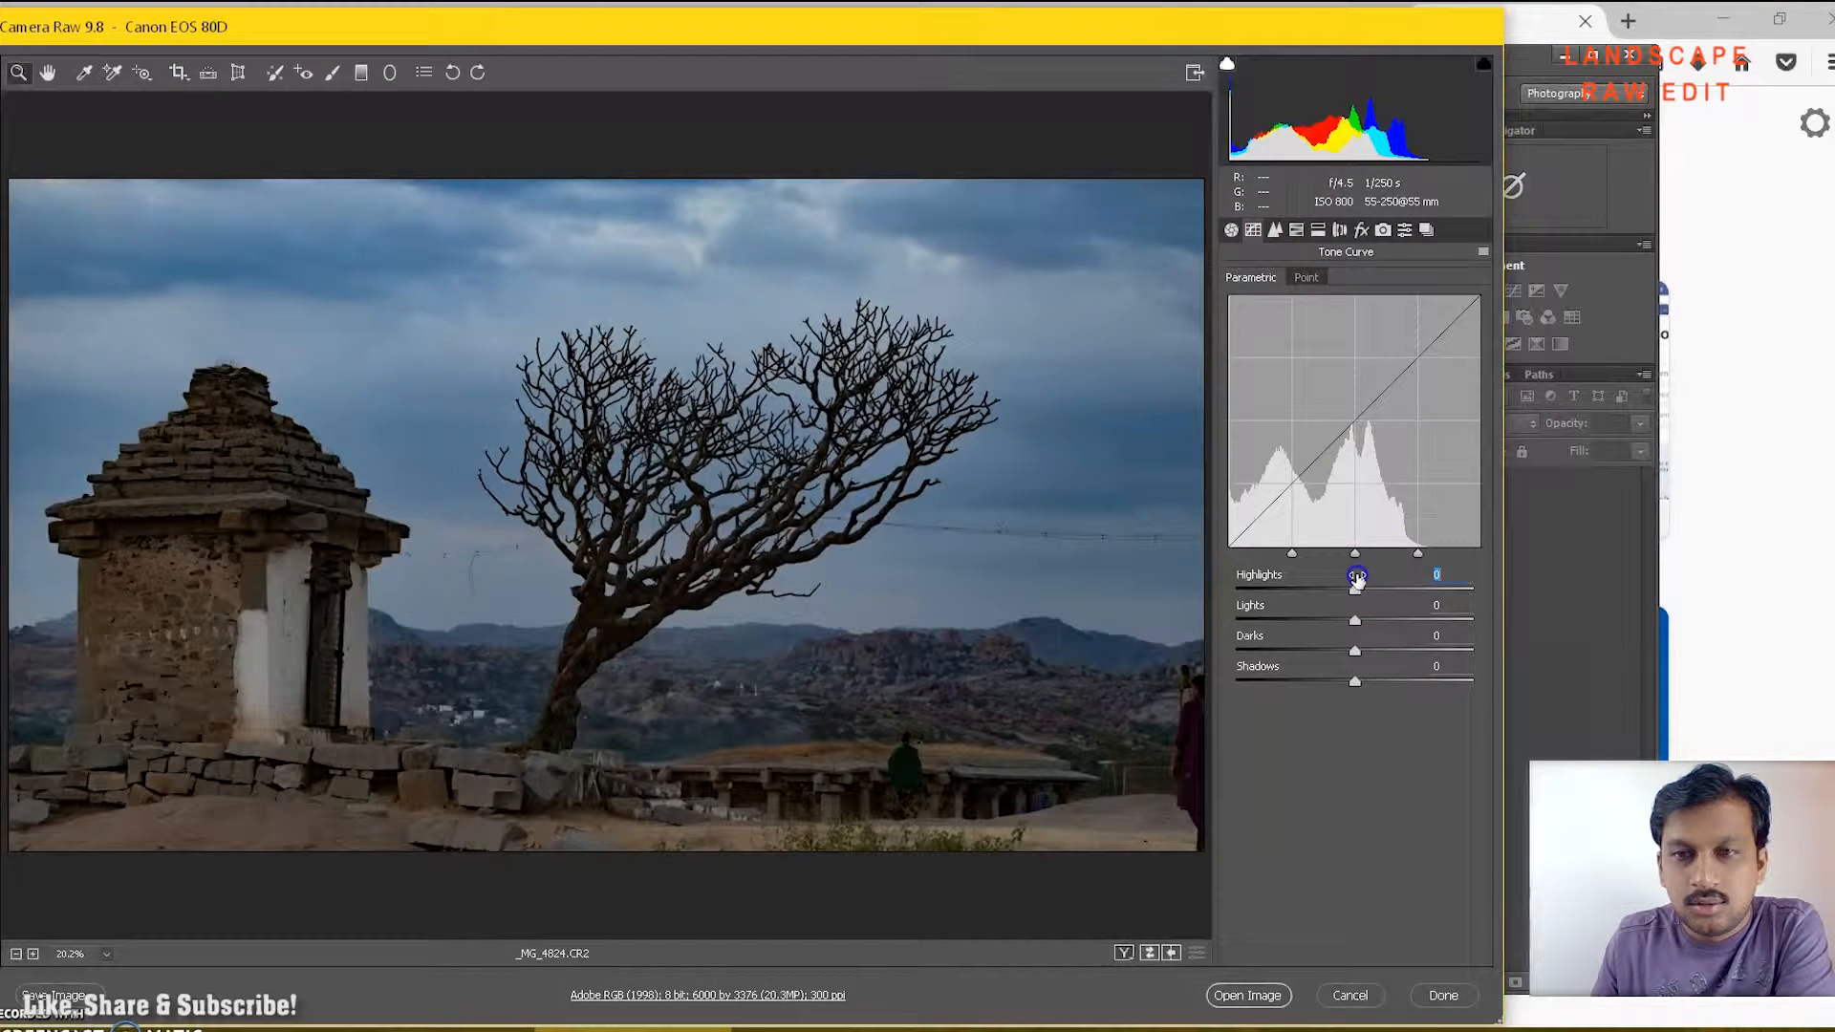
drag(1340, 583, 1304, 585)
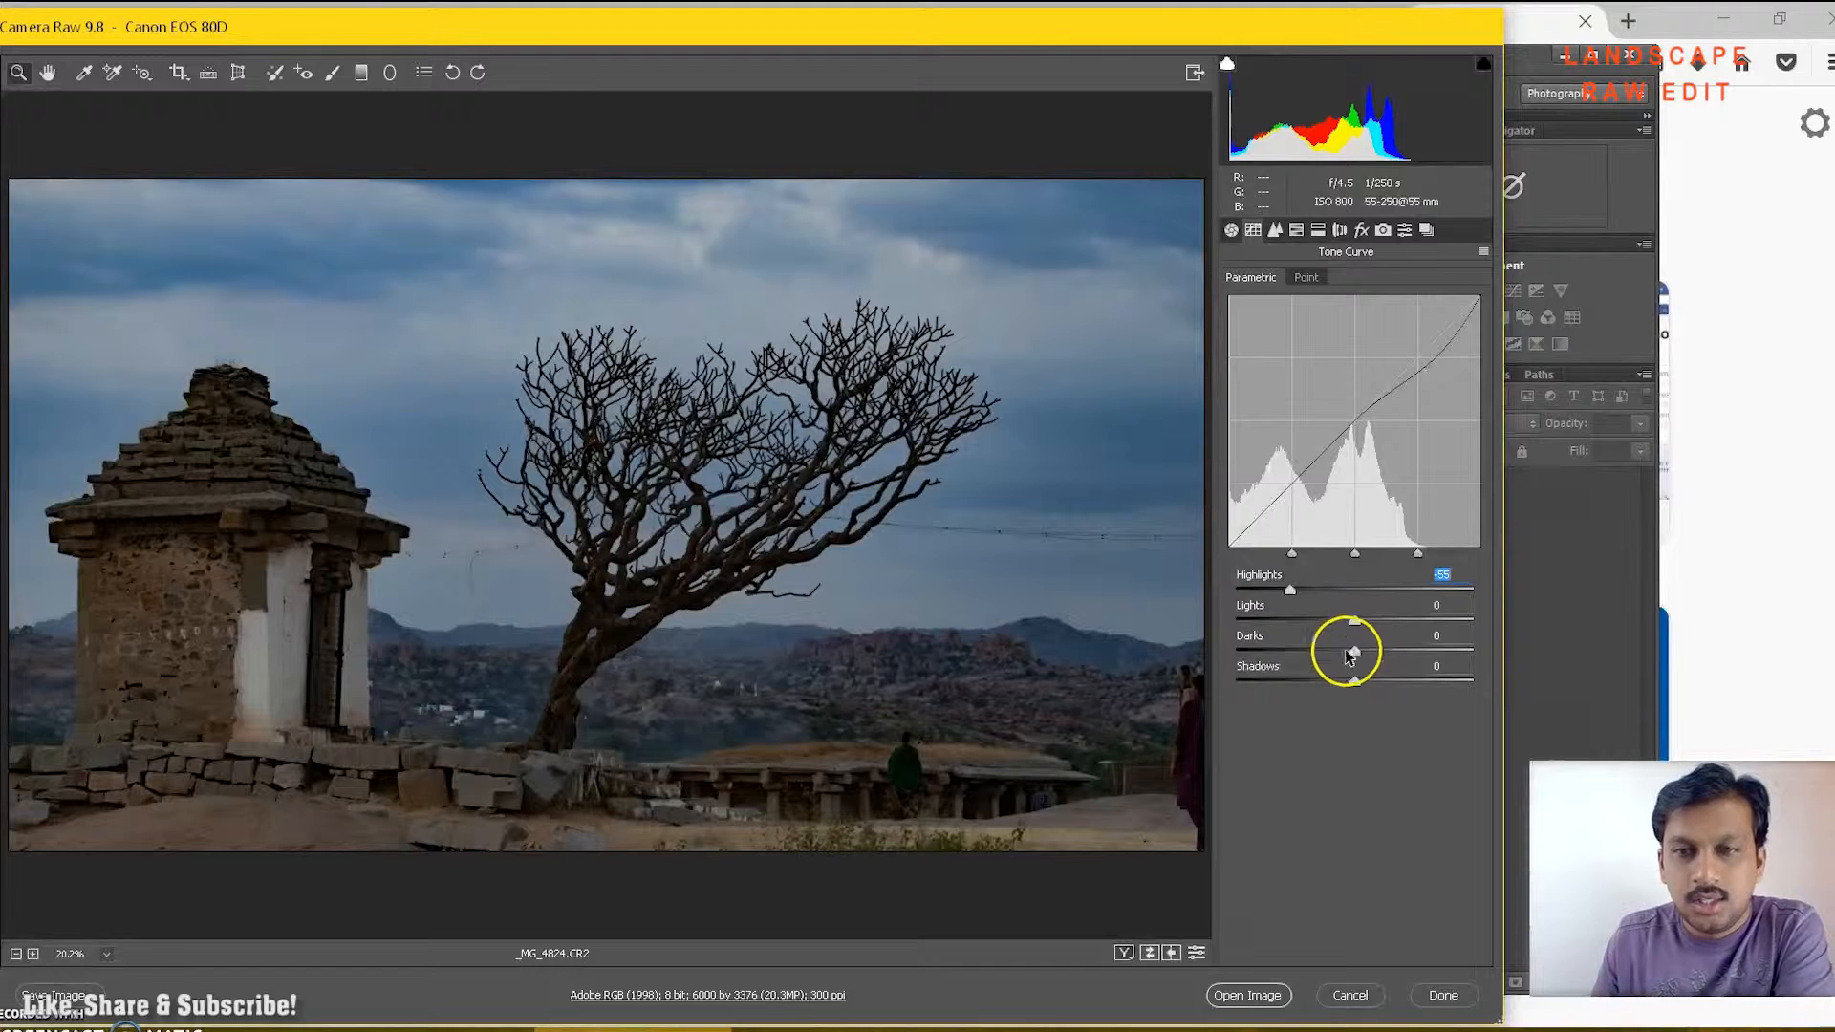
drag(1355, 650, 1343, 657)
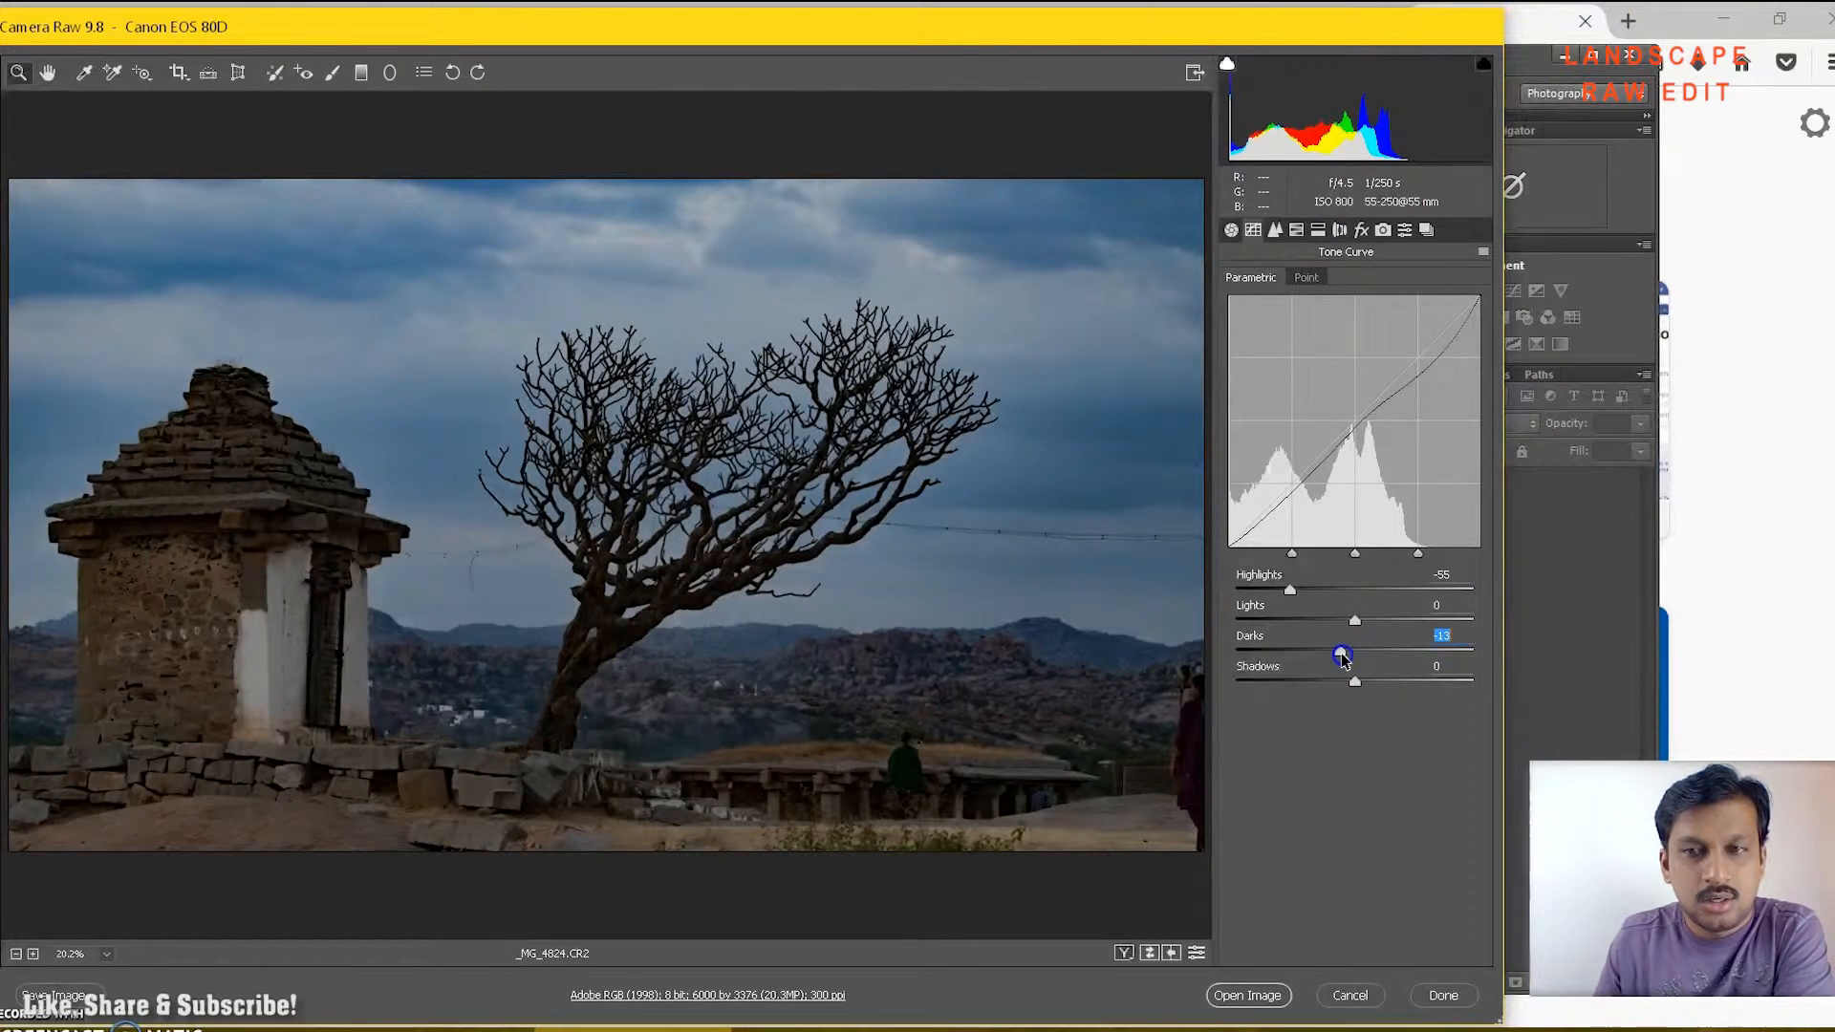
drag(1343, 658, 1349, 656)
click(1357, 738)
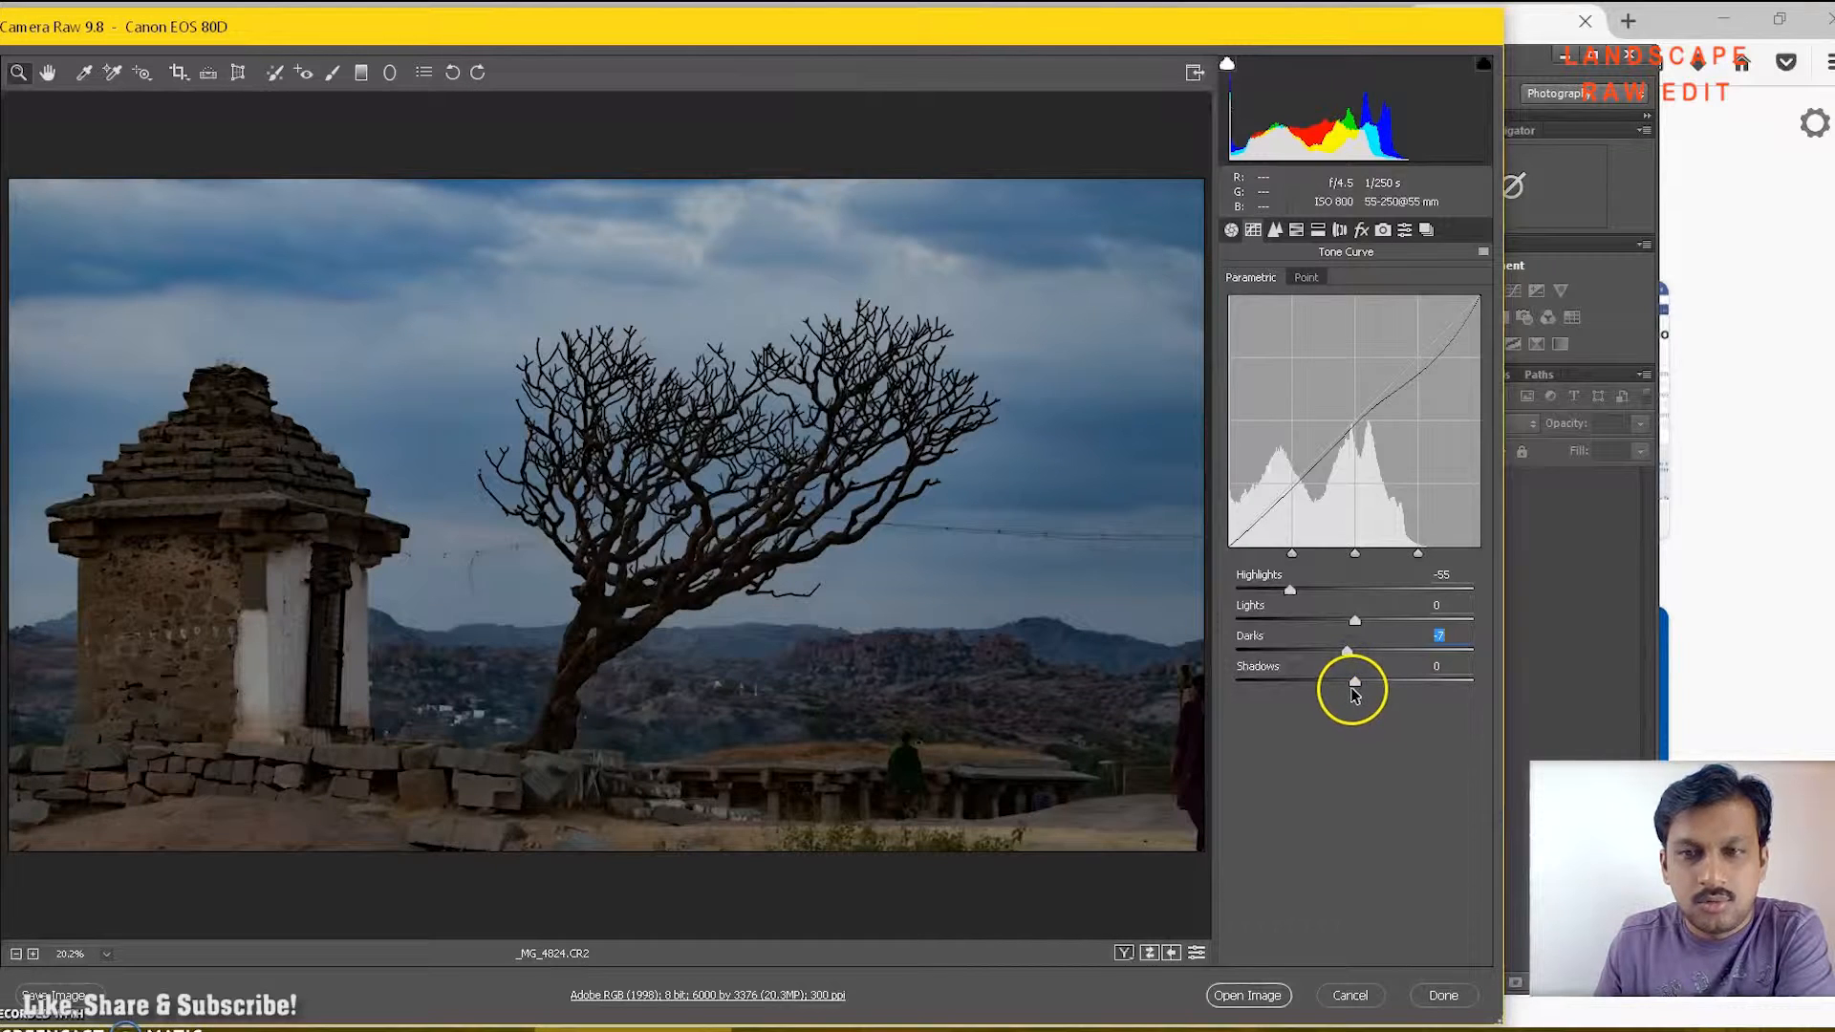
drag(1353, 688, 1381, 682)
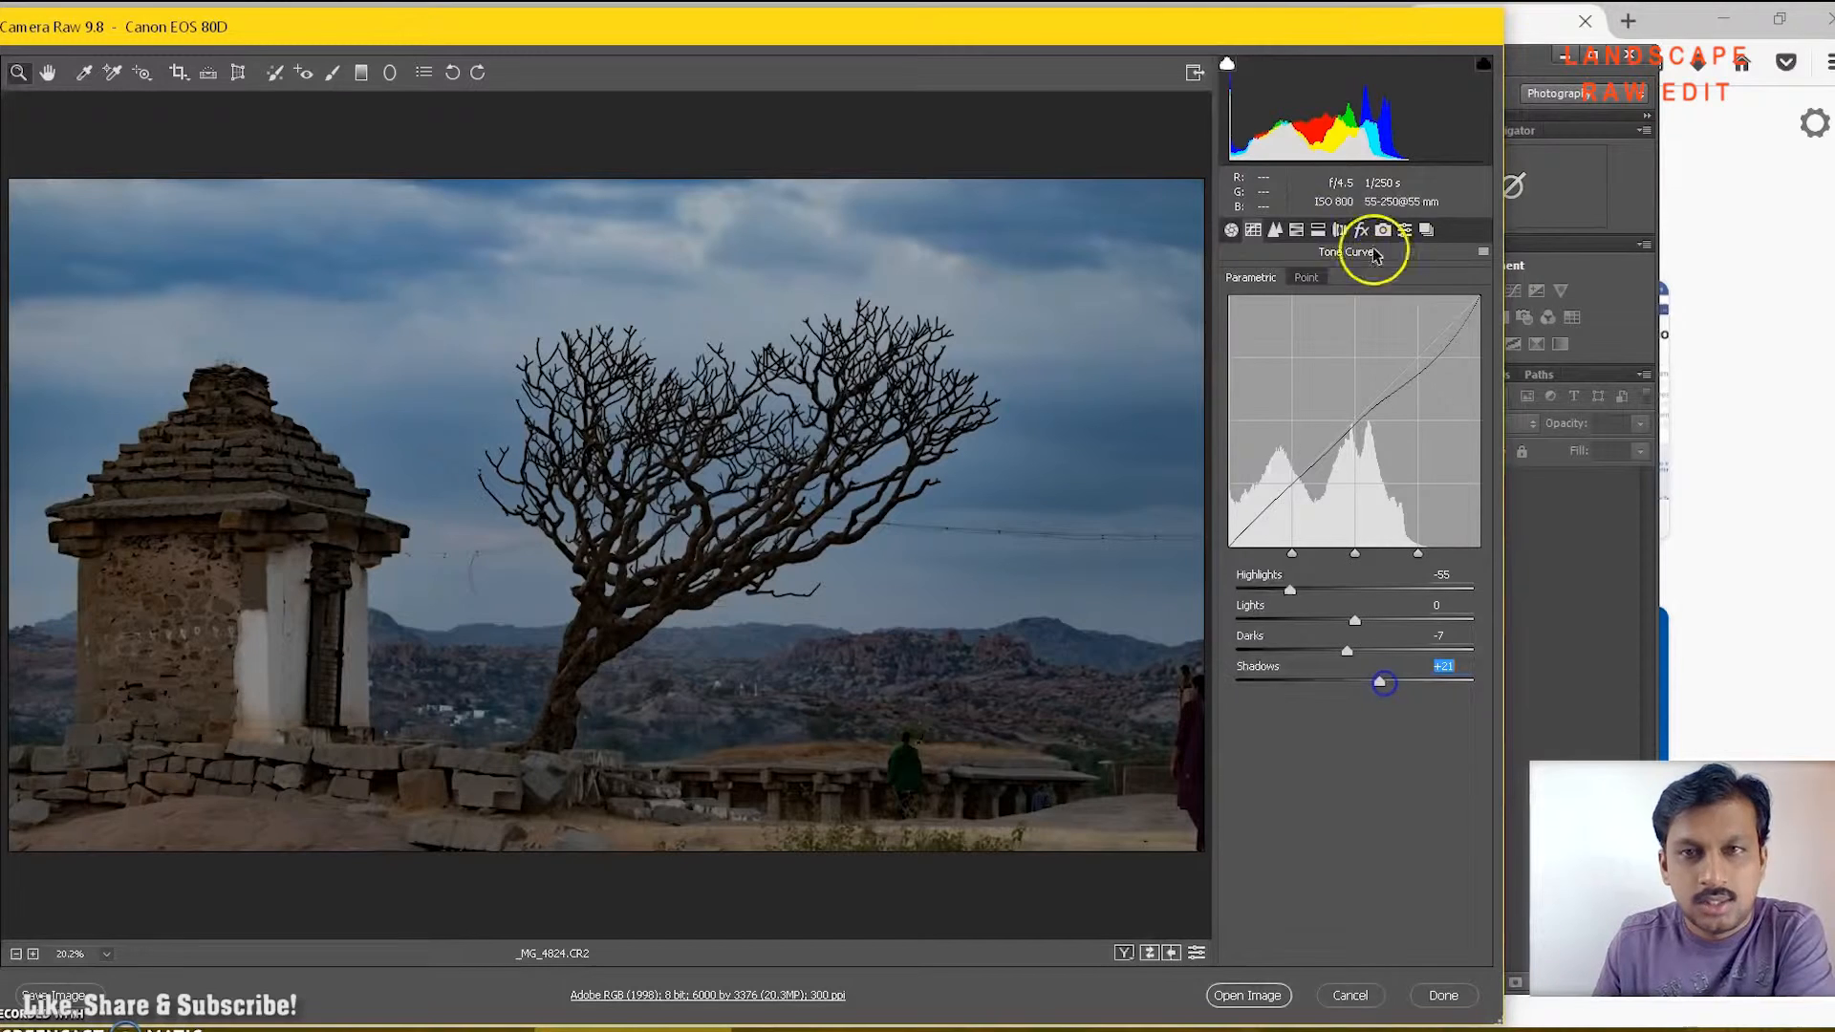
Activate the Graduated Filter and reset its Temperature, Exposure, Contrast, Highlights and Blacks to 0.
click(1275, 231)
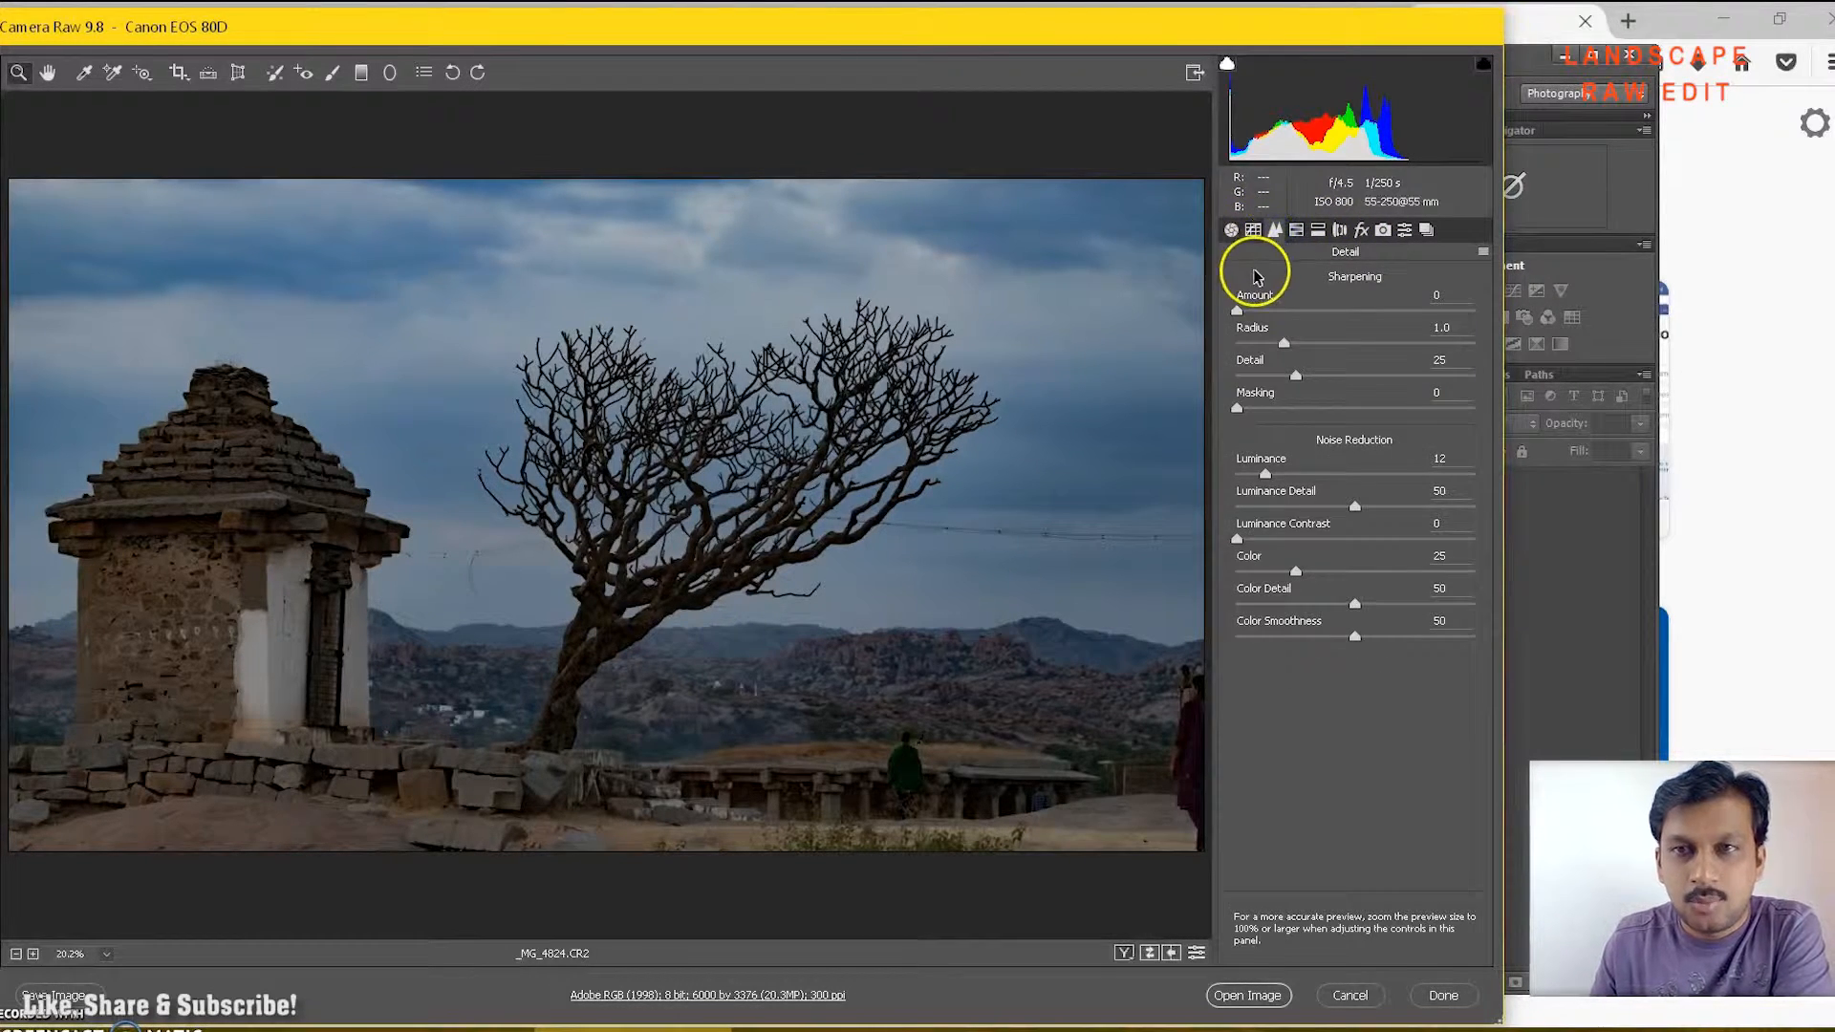
click(1231, 230)
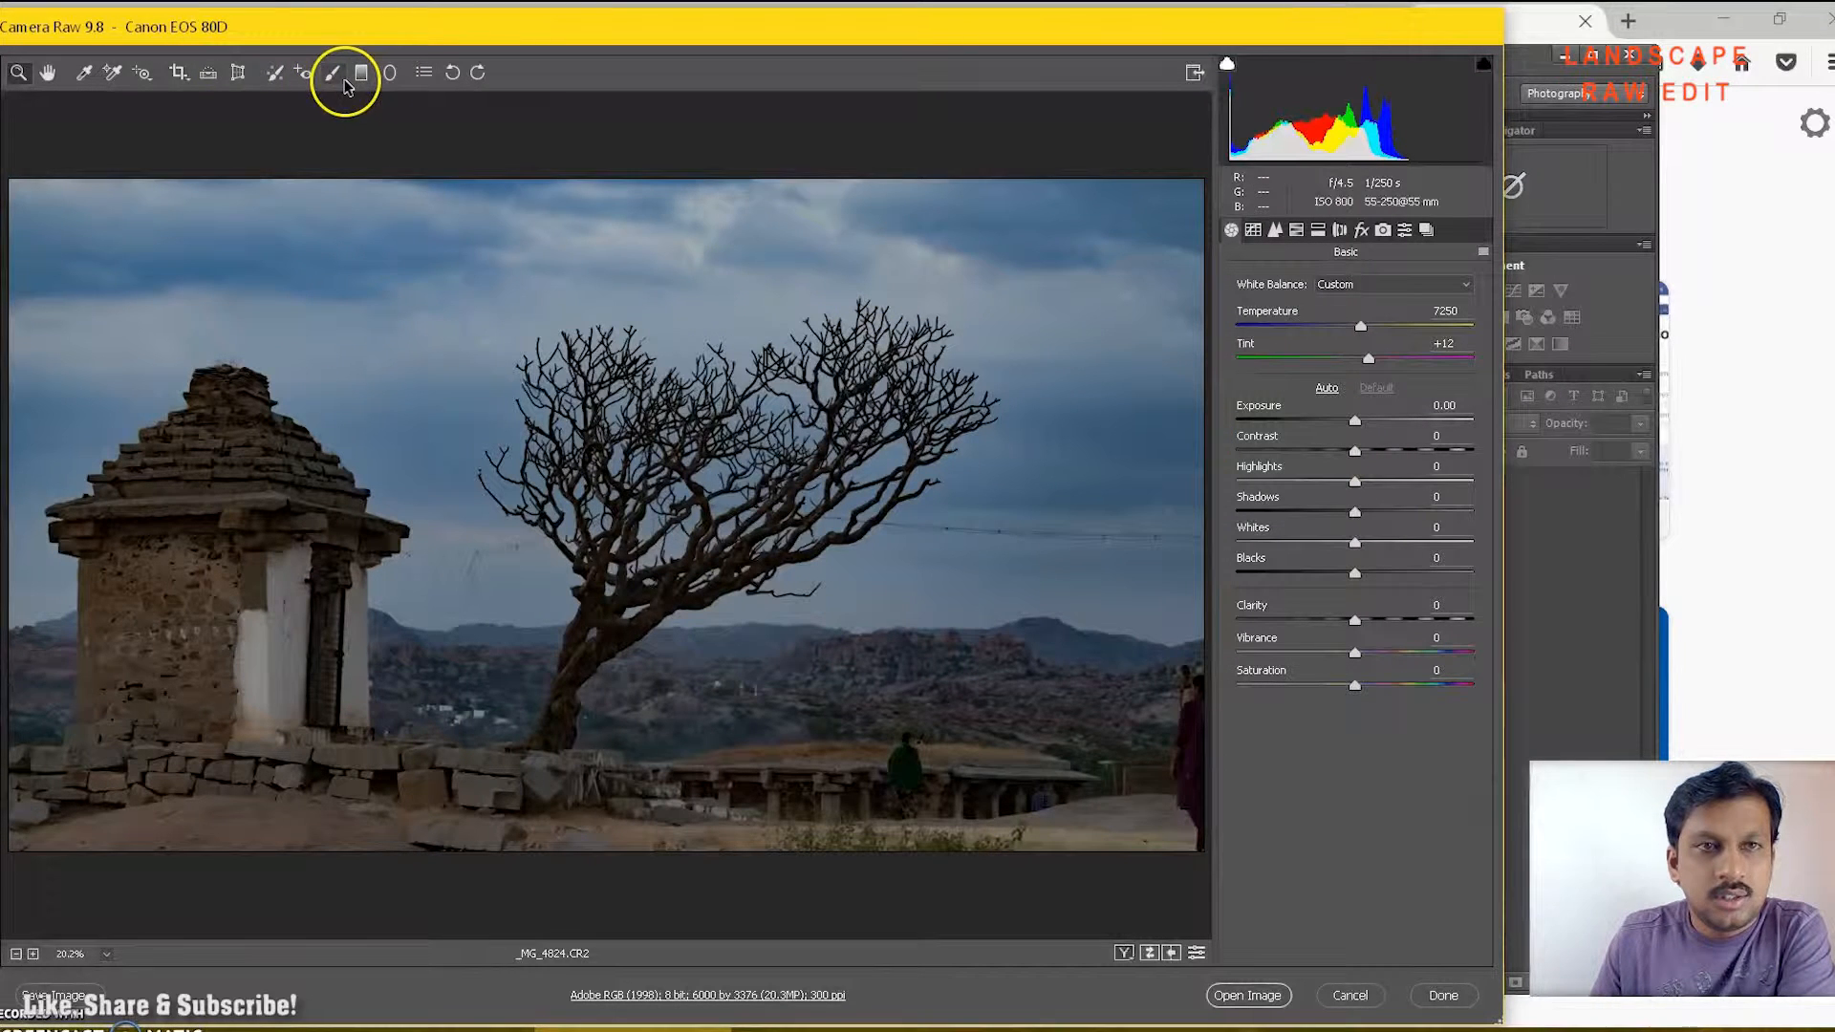
click(362, 72)
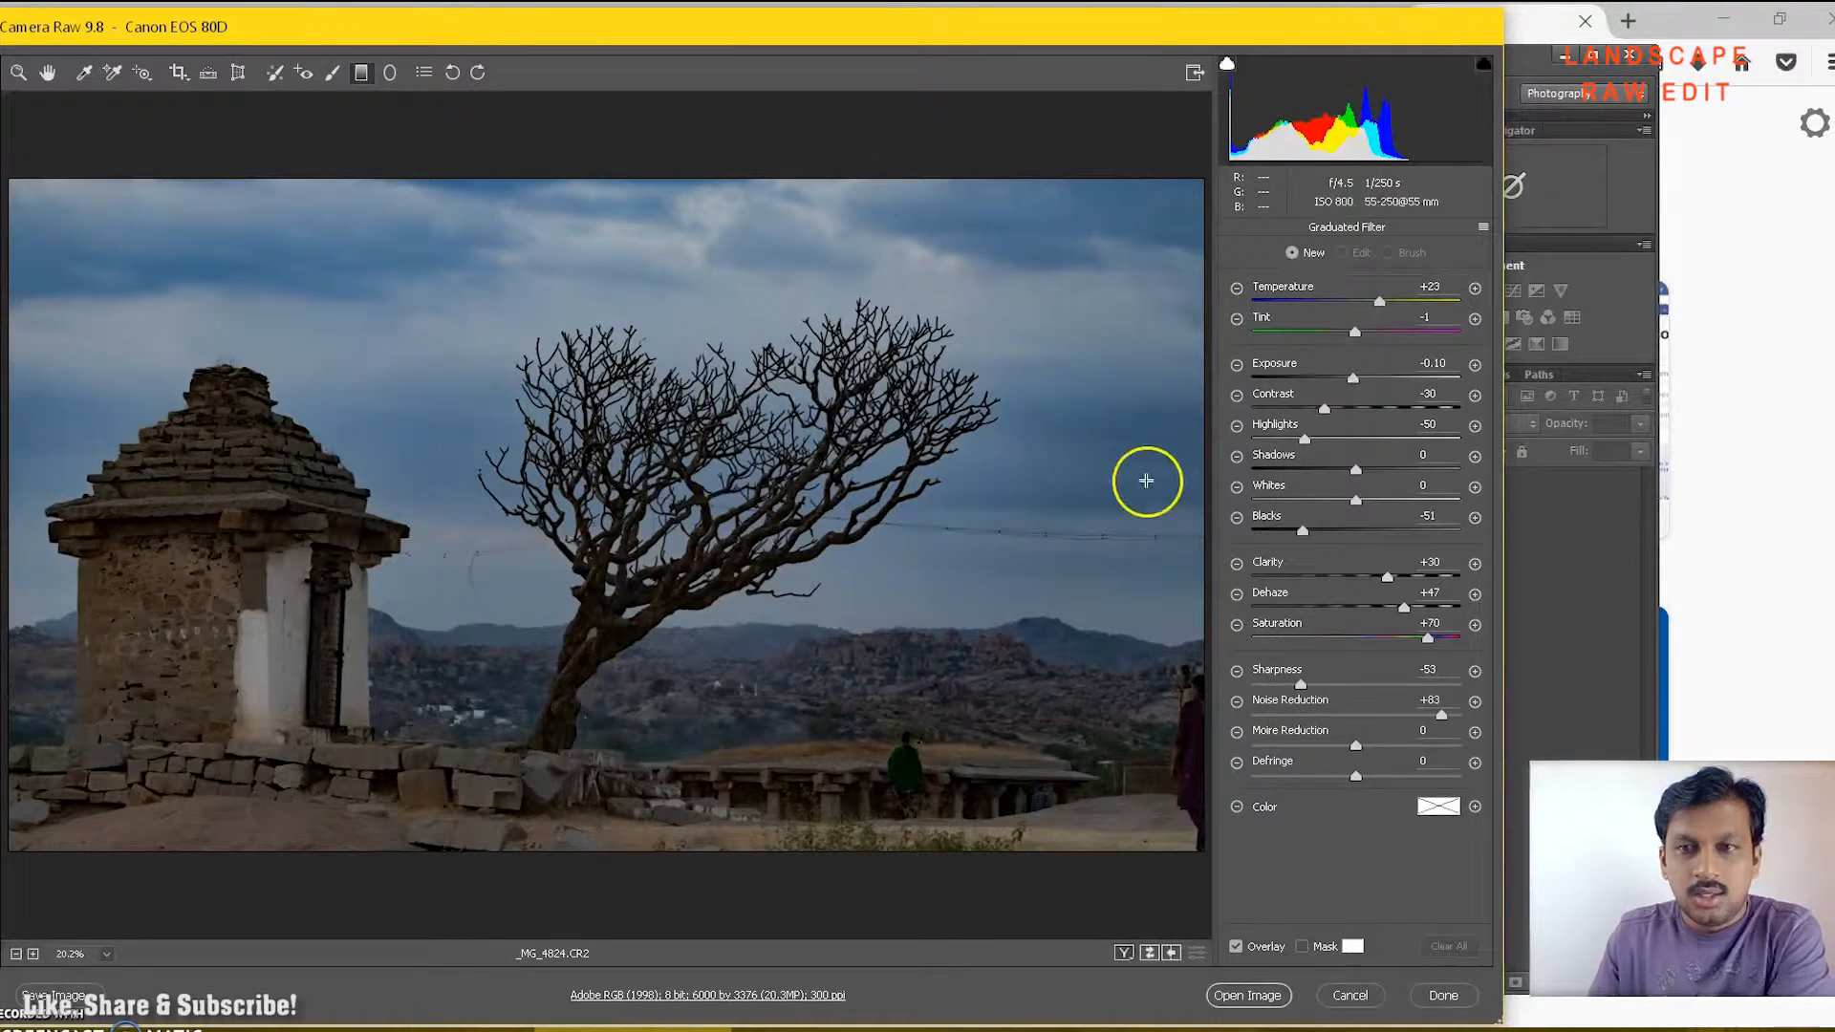
click(1380, 304)
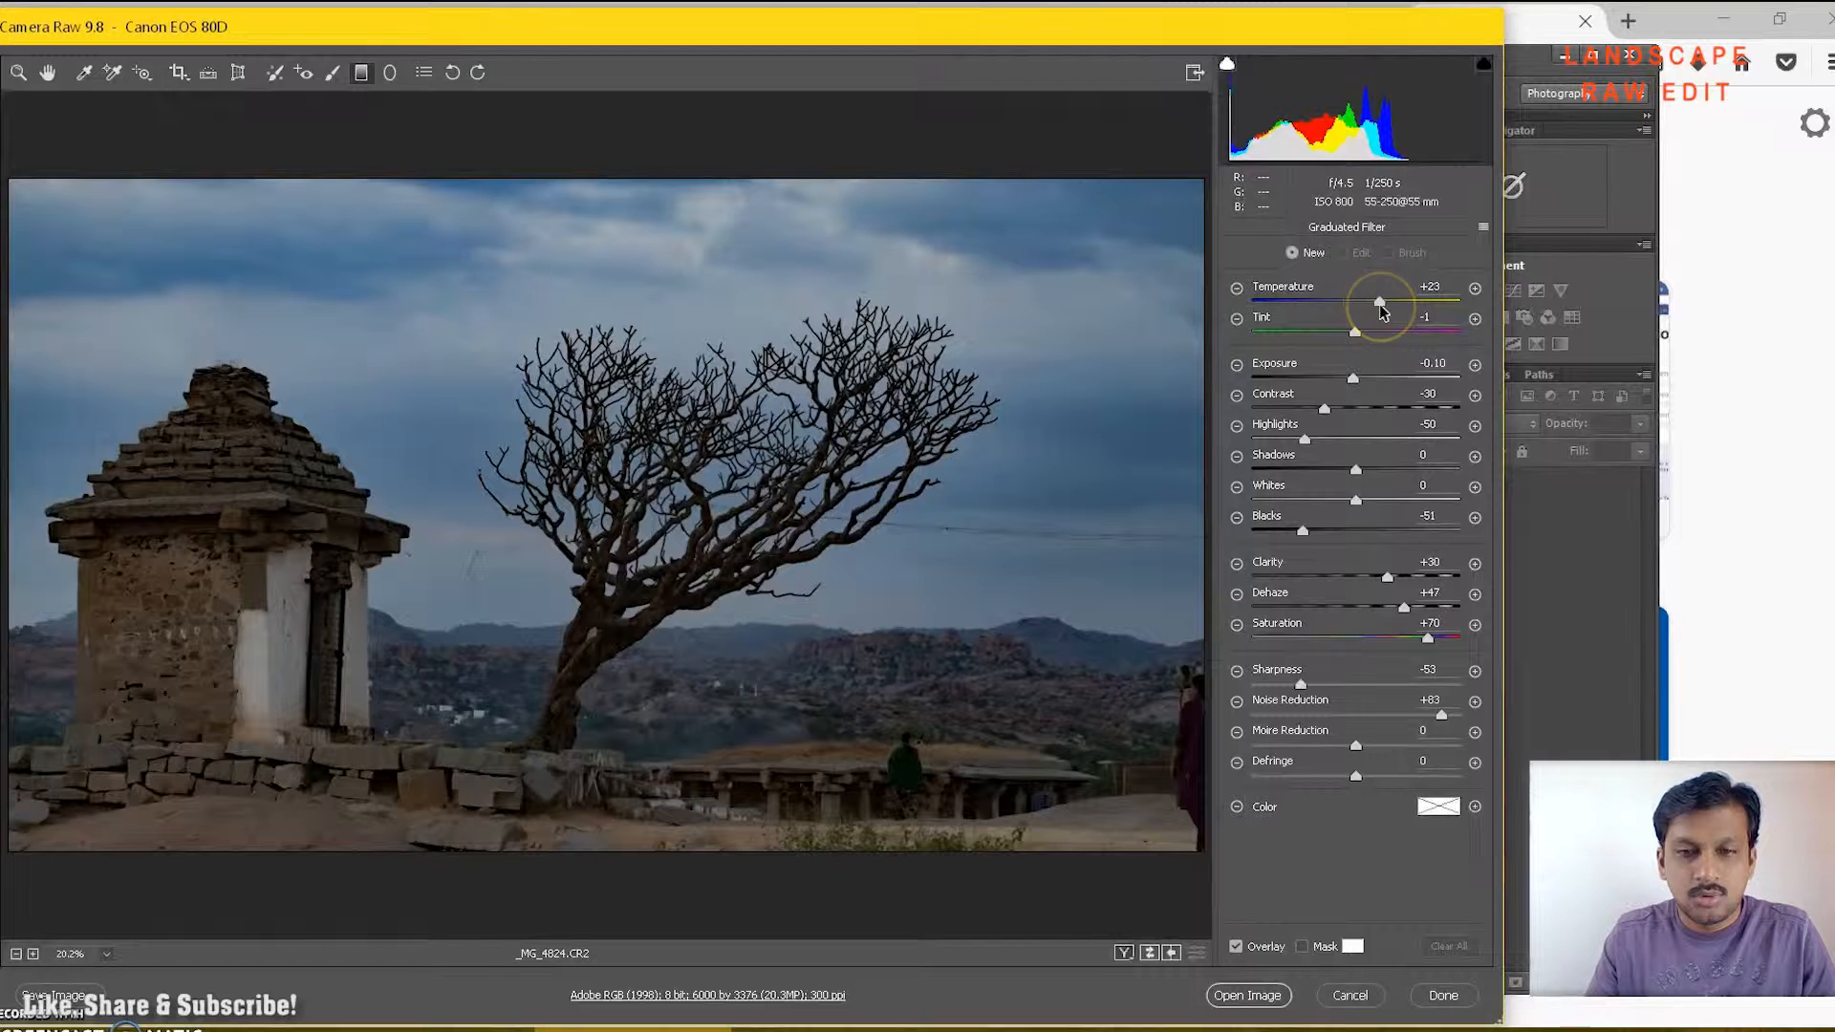
double_click(1380, 304)
double_click(1353, 378)
click(1326, 411)
double_click(1324, 411)
double_click(1303, 439)
double_click(1303, 530)
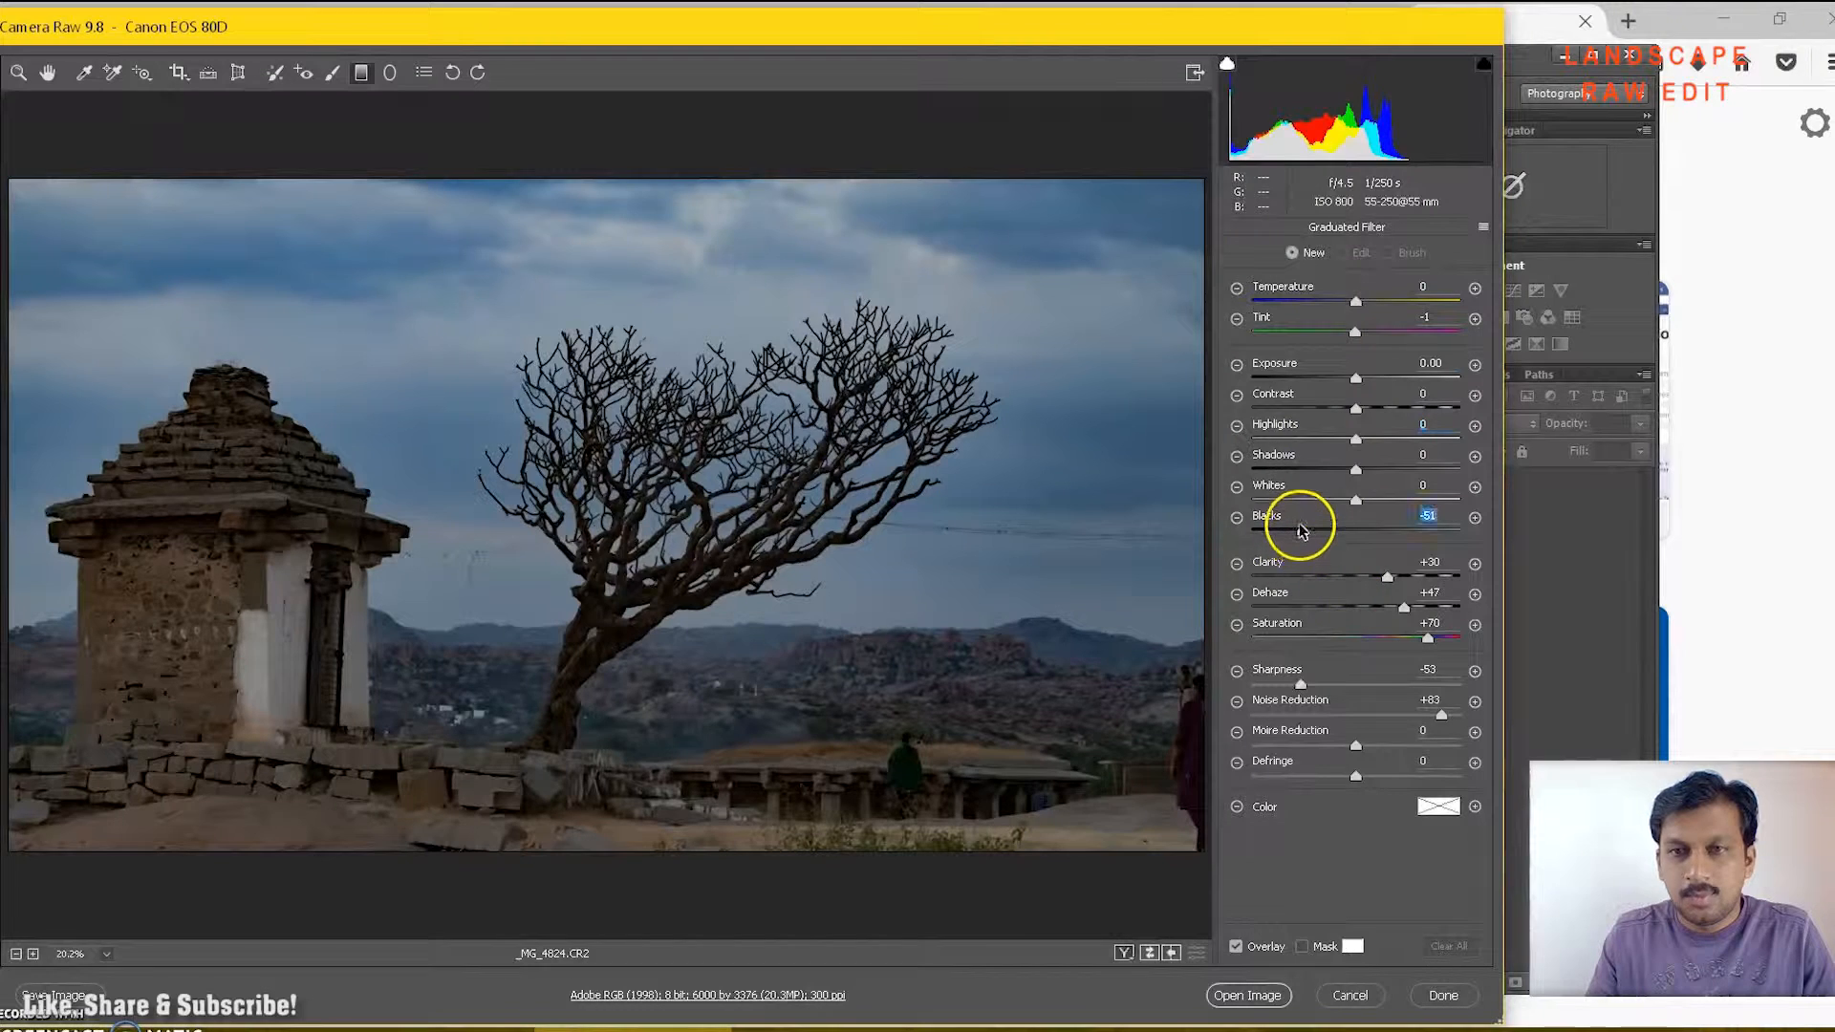
Reset the Graduated Filter's Clarity, Dehaze, Saturation, Sharpness and Noise Reduction to 0.
double_click(1376, 576)
double_click(1401, 608)
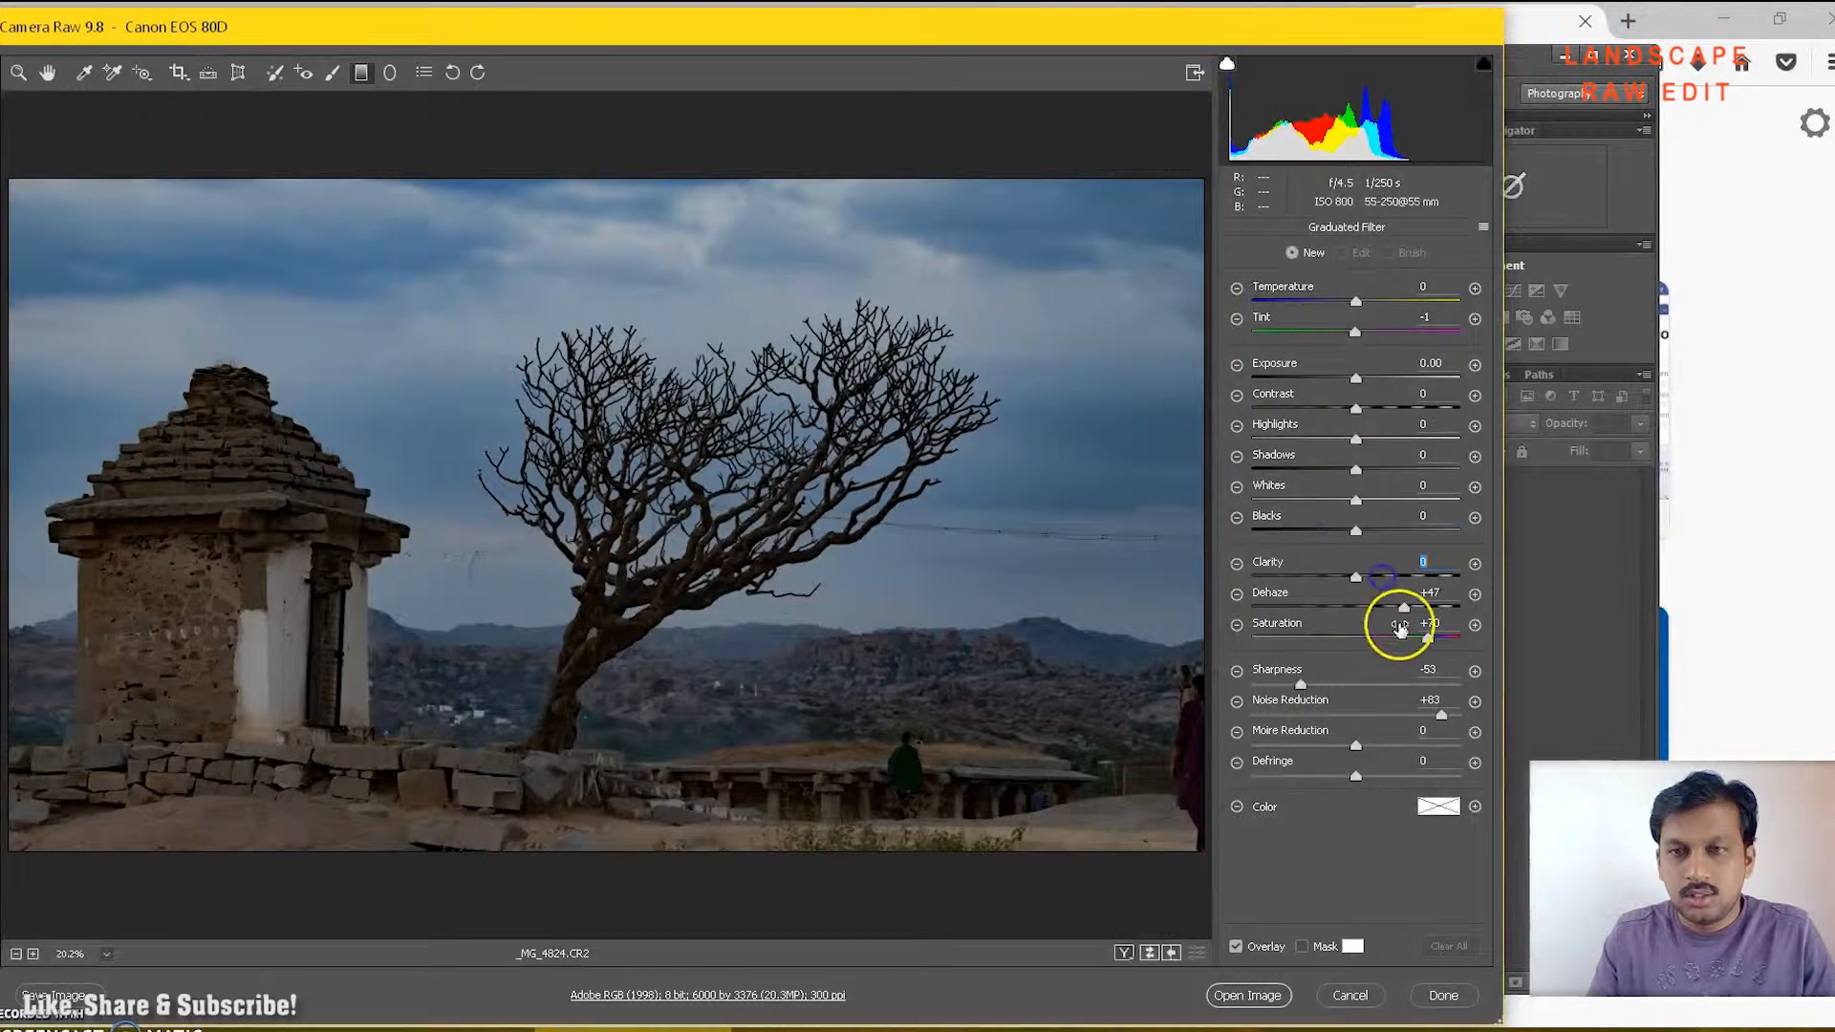
double_click(1301, 682)
double_click(1358, 722)
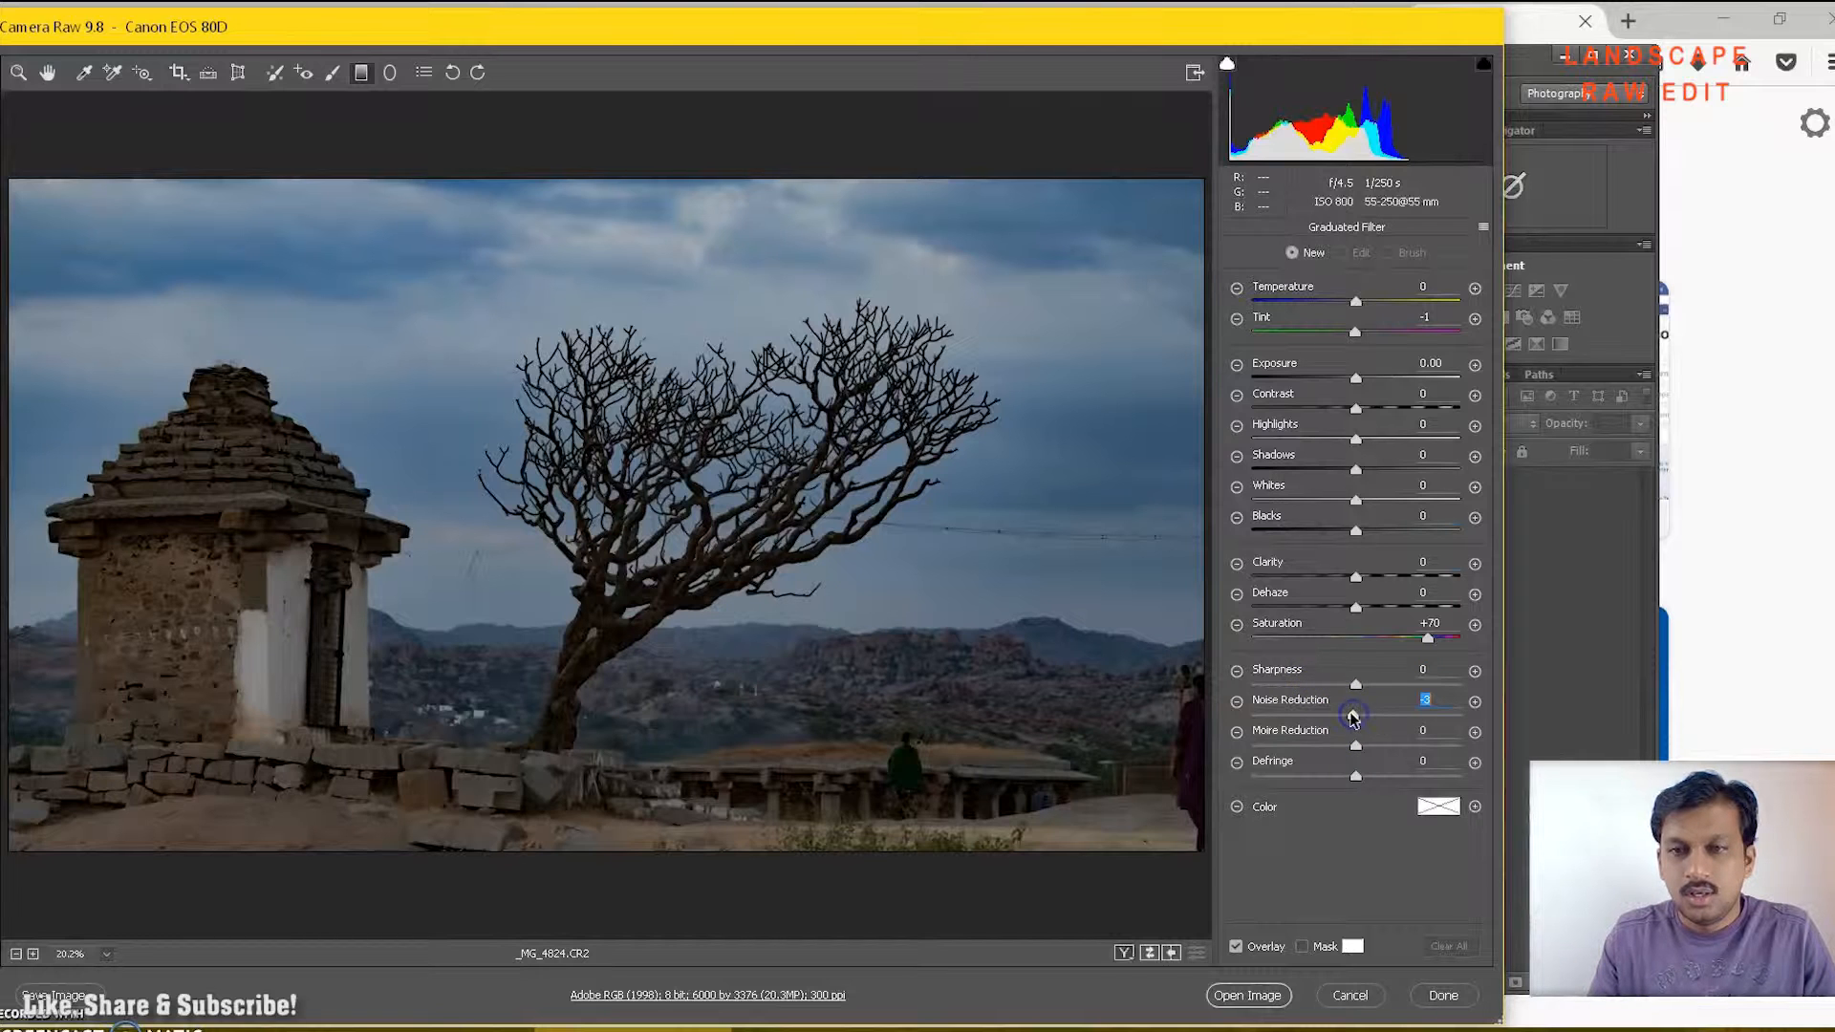
click(1428, 640)
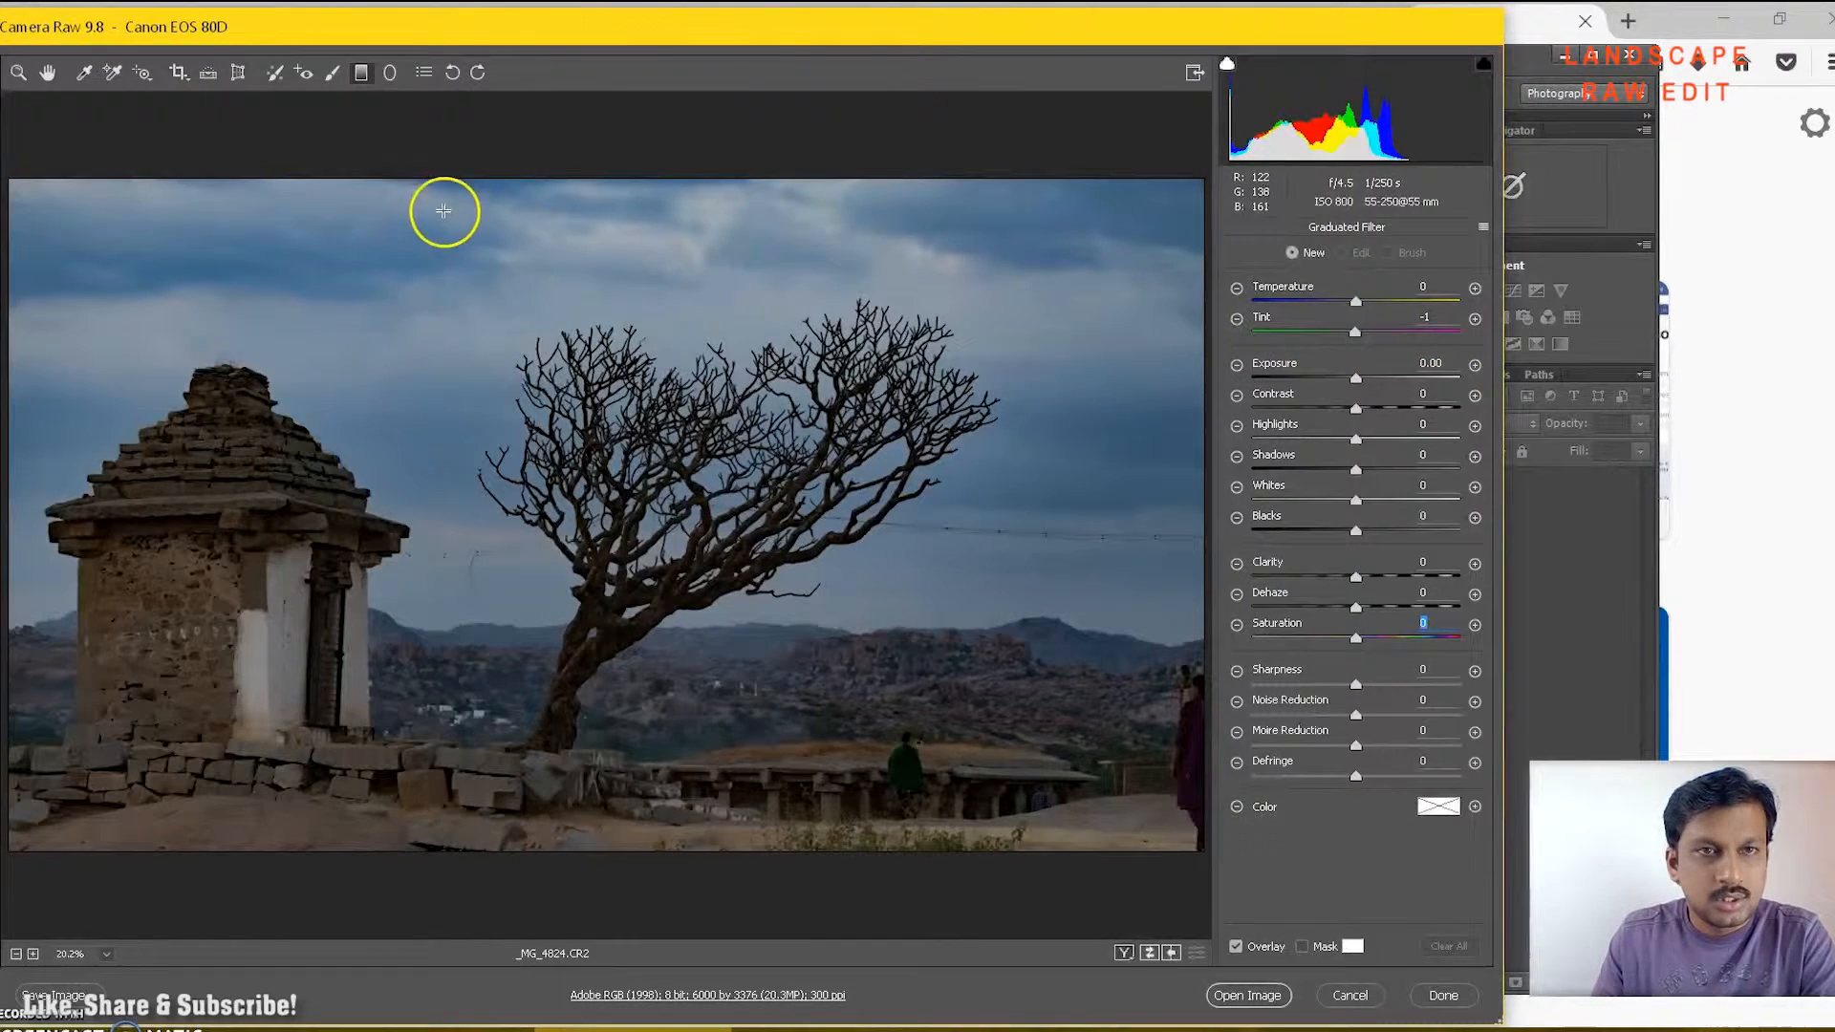
Place a graduated filter over the sky from just above the image down to the tree's trunk and set its Clarity to +33.
drag(599, 174, 591, 586)
drag(1352, 563, 1370, 561)
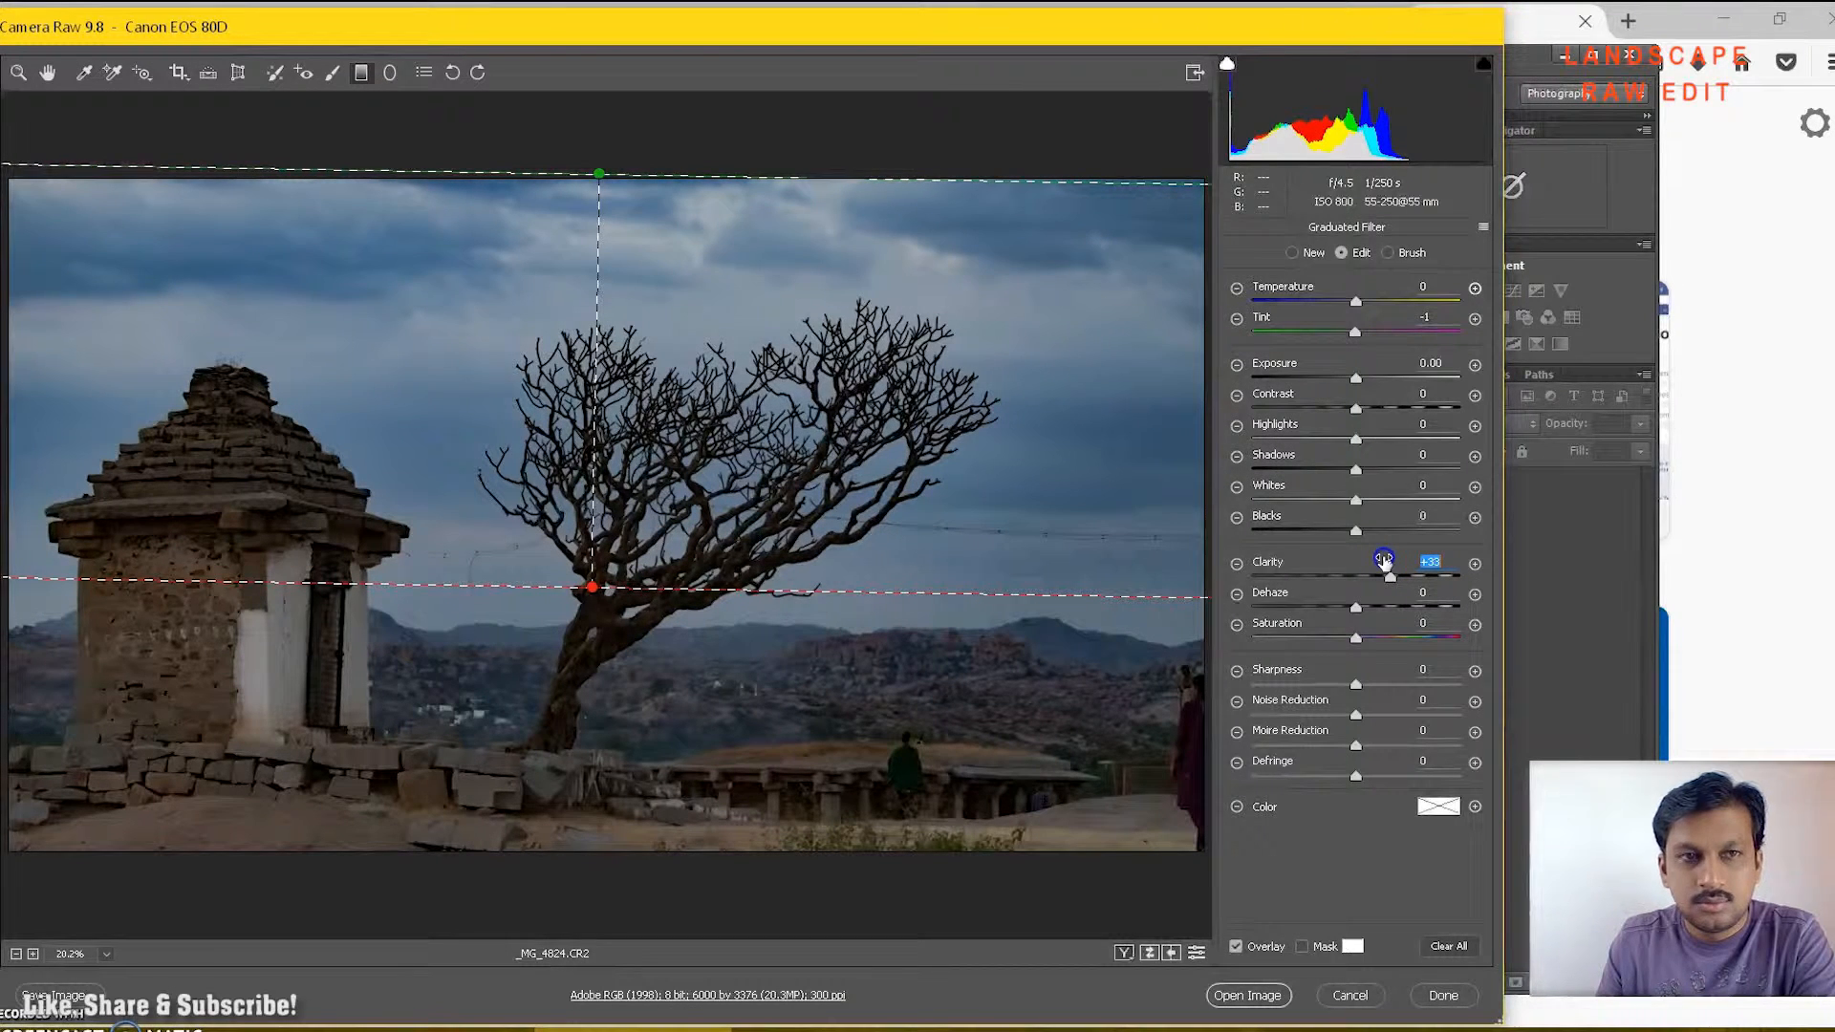
drag(600, 176, 597, 149)
Set the sky filter's Whites to -30, Highlights to -26, Contrast to +24, Exposure to -0.20, Saturation to +28 and Sharpness to -29.
drag(1356, 497, 1322, 492)
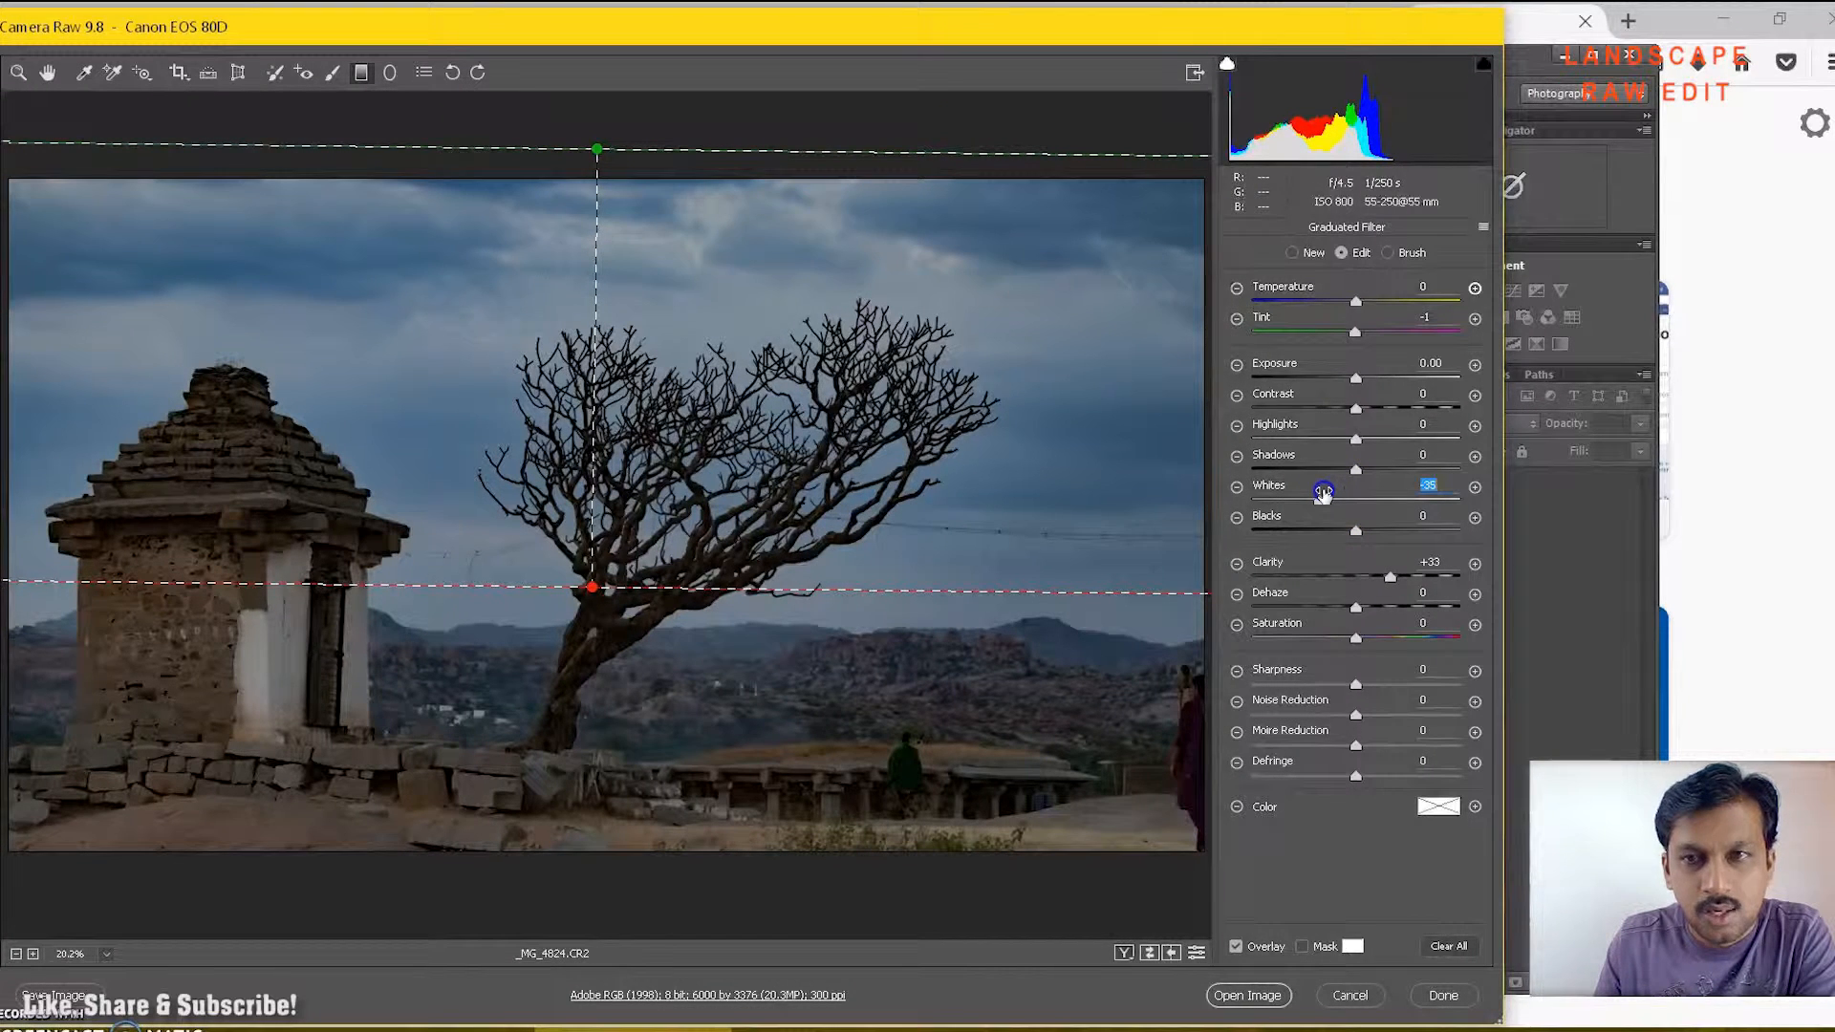
drag(1356, 438, 1324, 437)
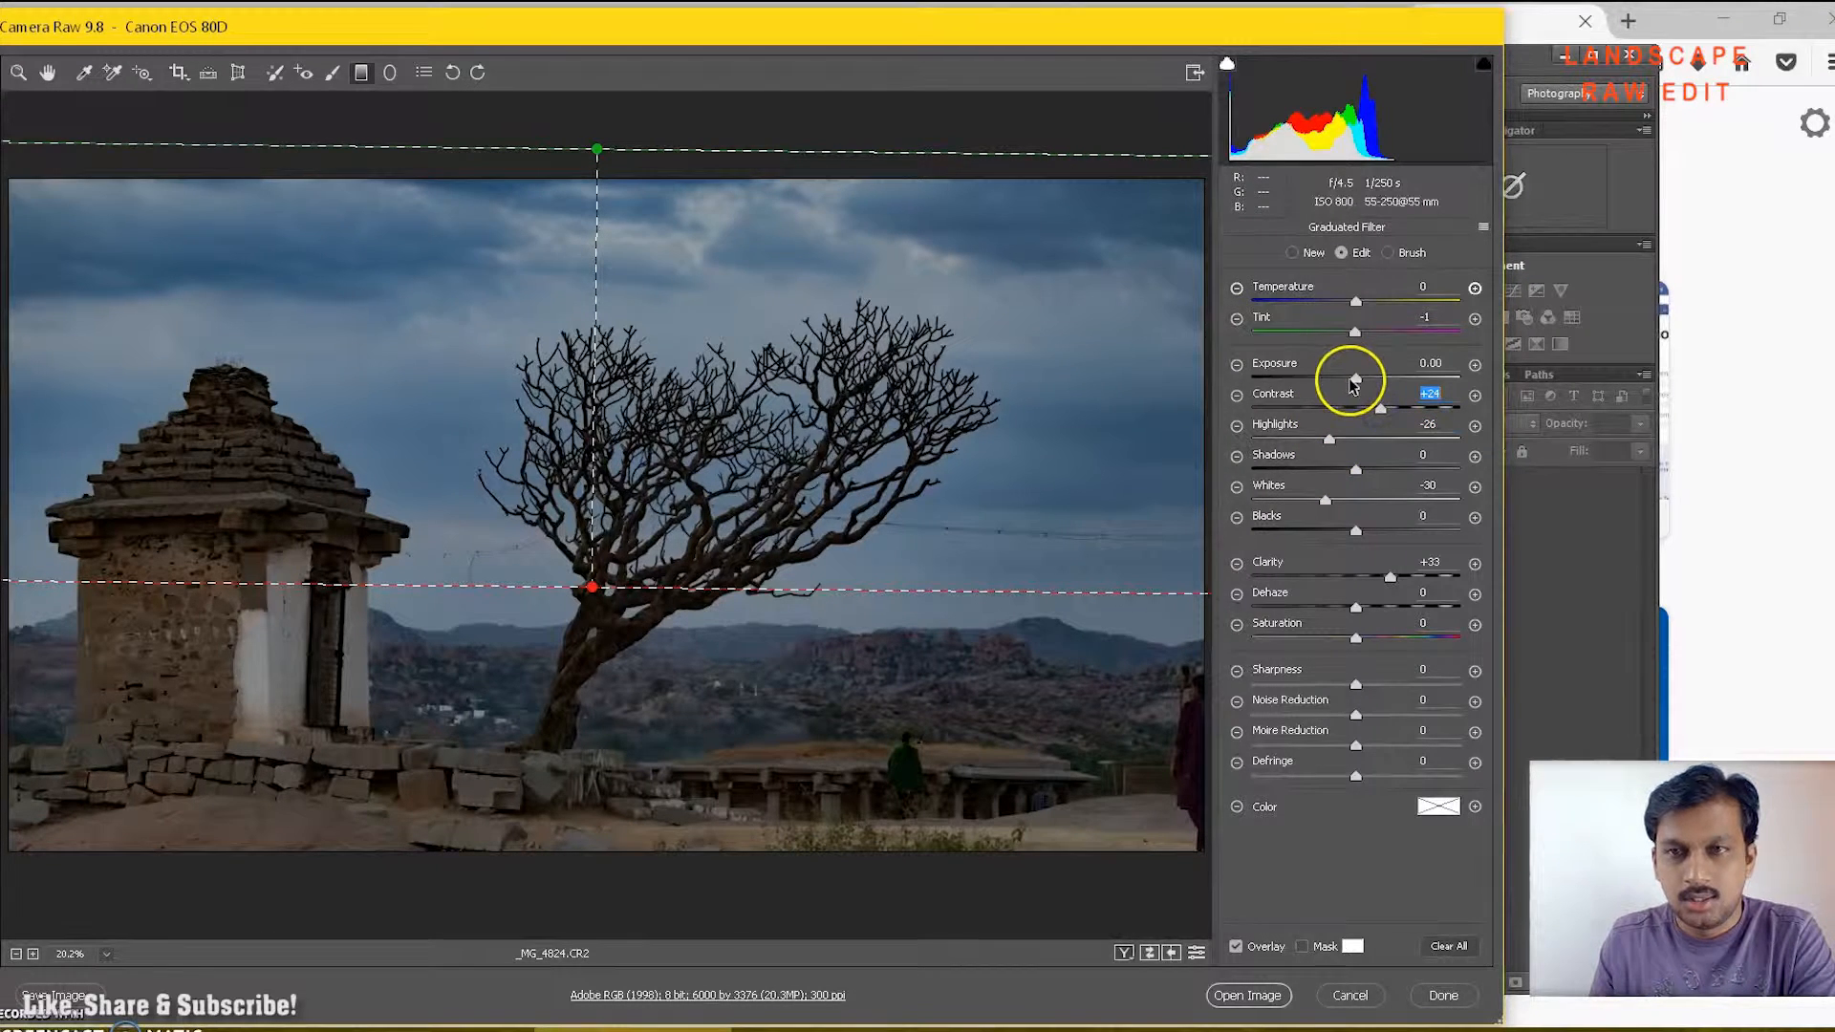
click(1357, 381)
drag(1359, 381, 1350, 381)
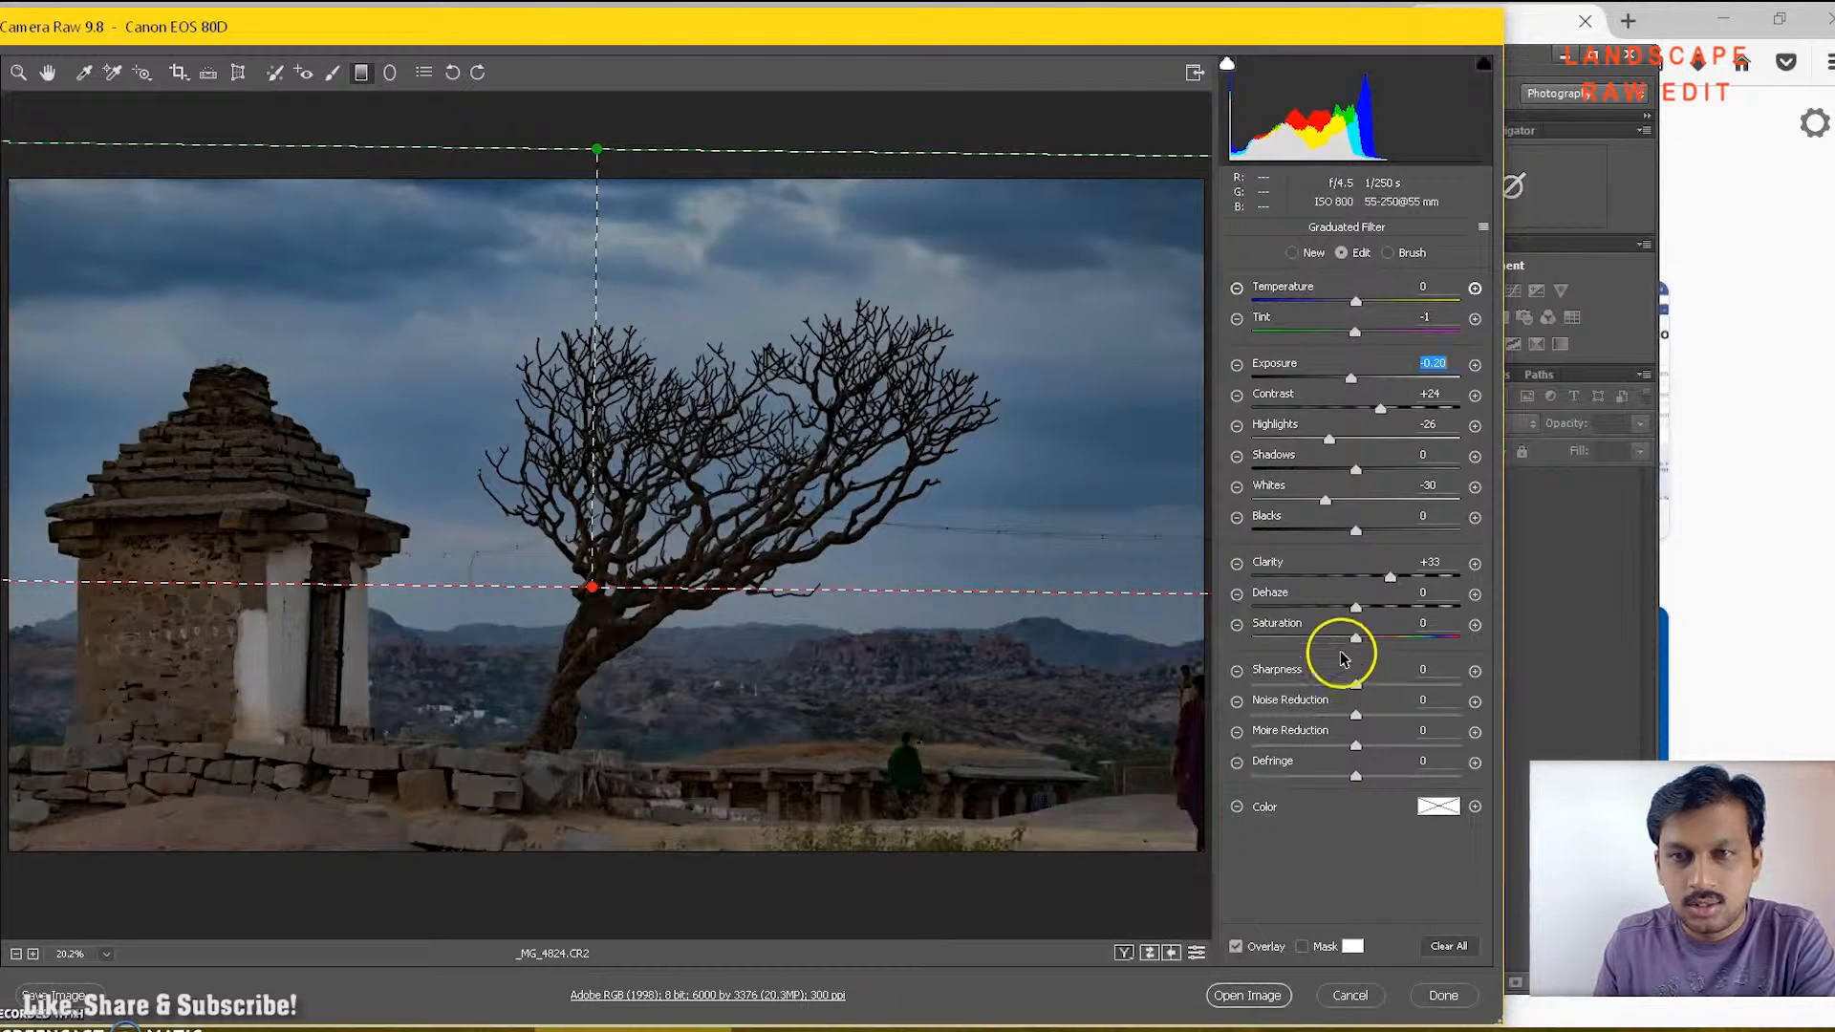
mouse_move(1355, 638)
mouse_down()
mouse_move(1406, 647)
mouse_move(1384, 638)
mouse_up()
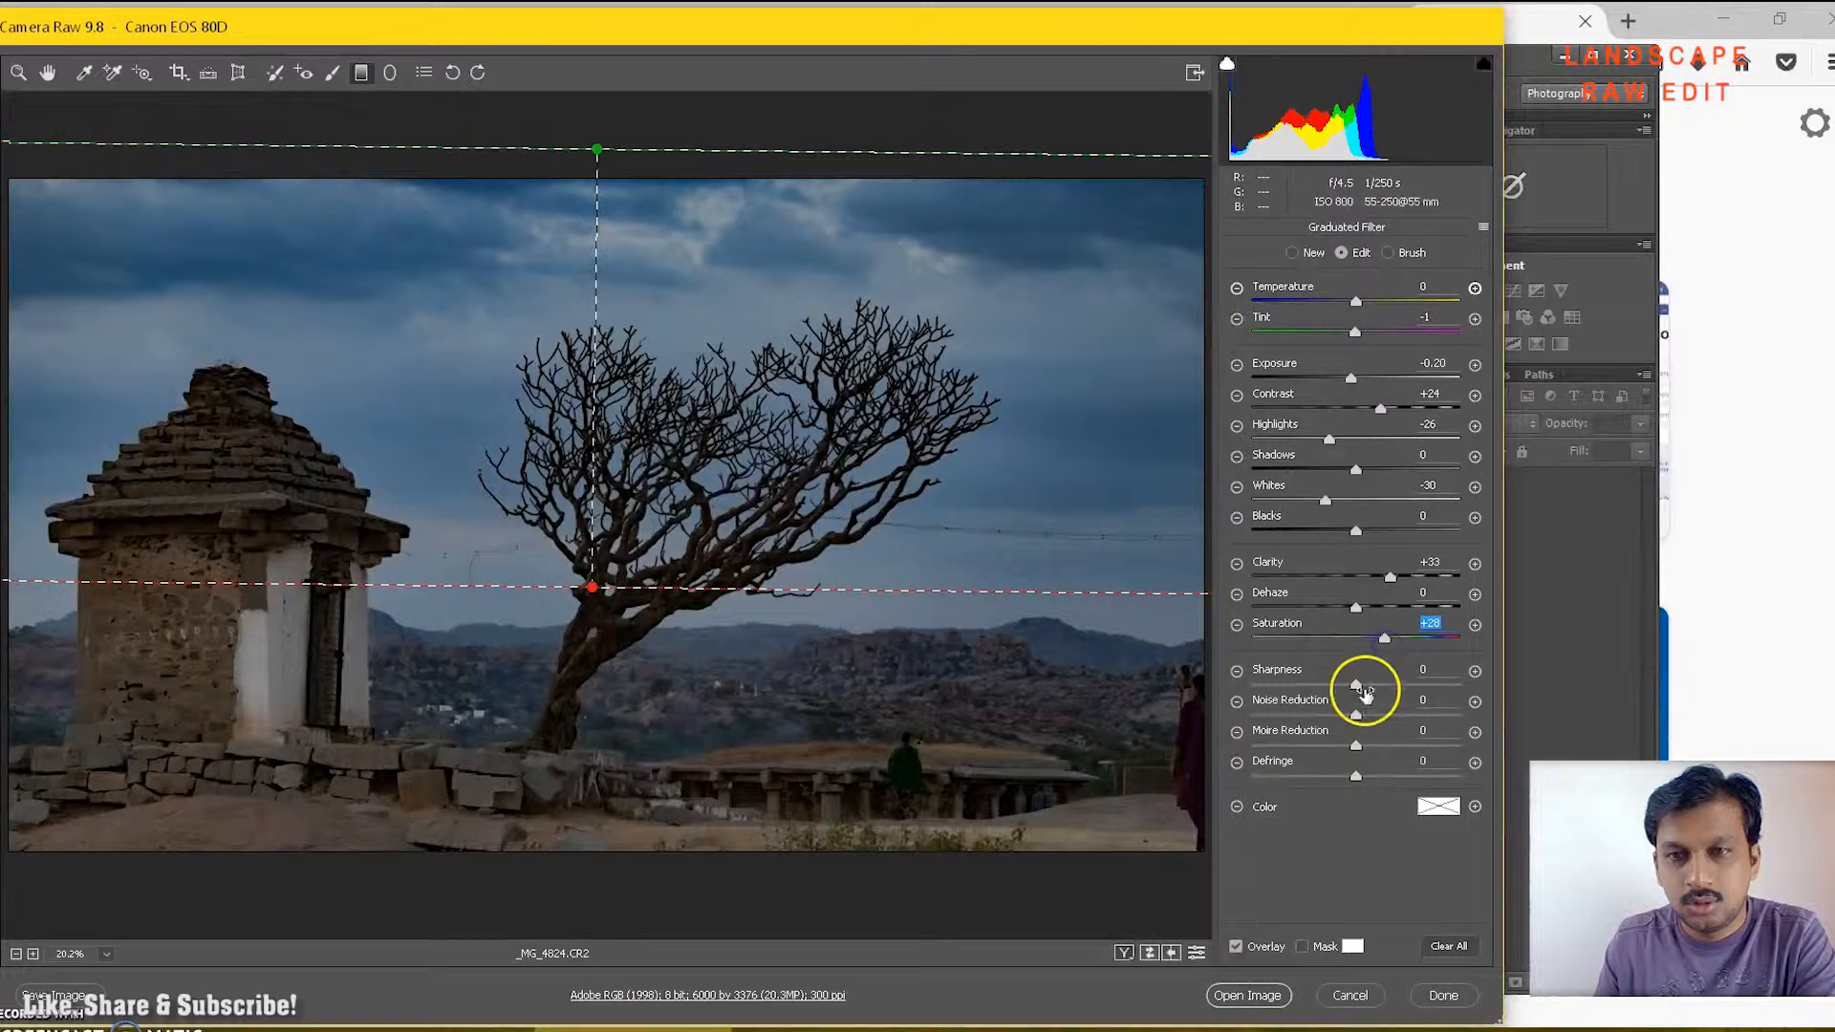
drag(1359, 688, 1325, 688)
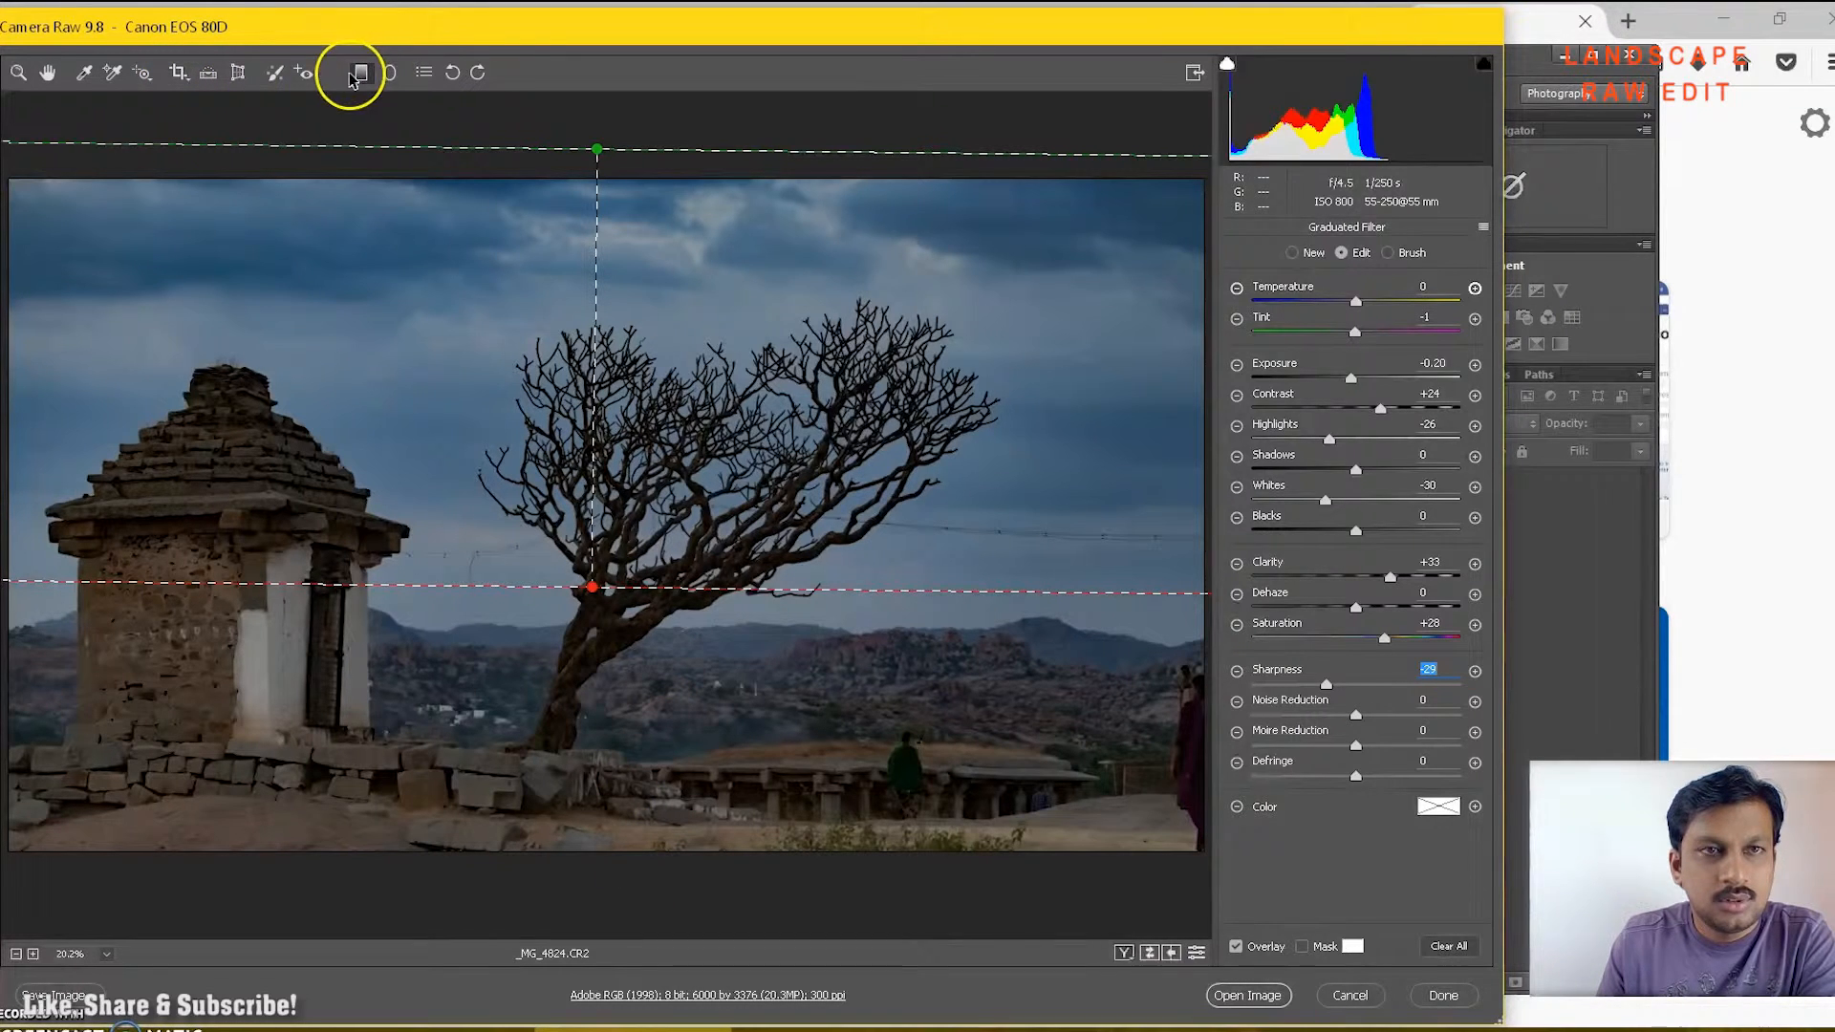
Activate the Crop tool and constrain the photo's crop frame to the 9 to 16 ratio.
click(179, 76)
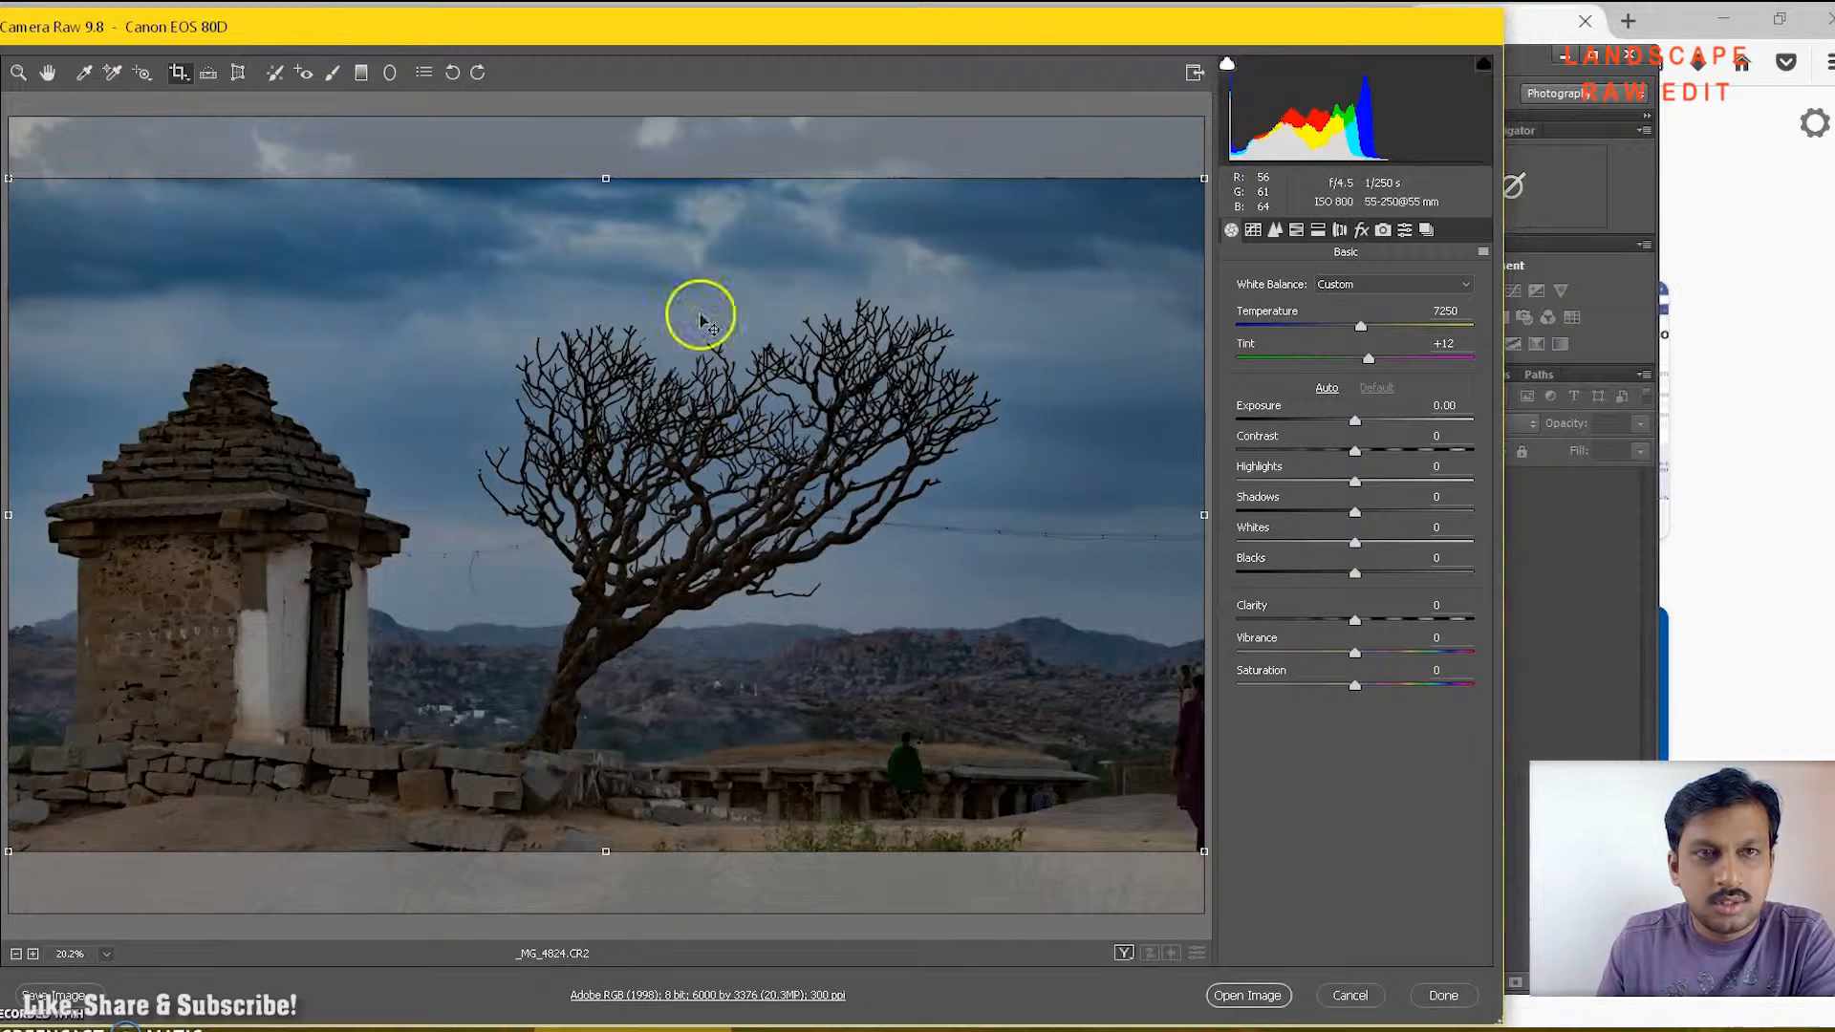
right_click(1011, 423)
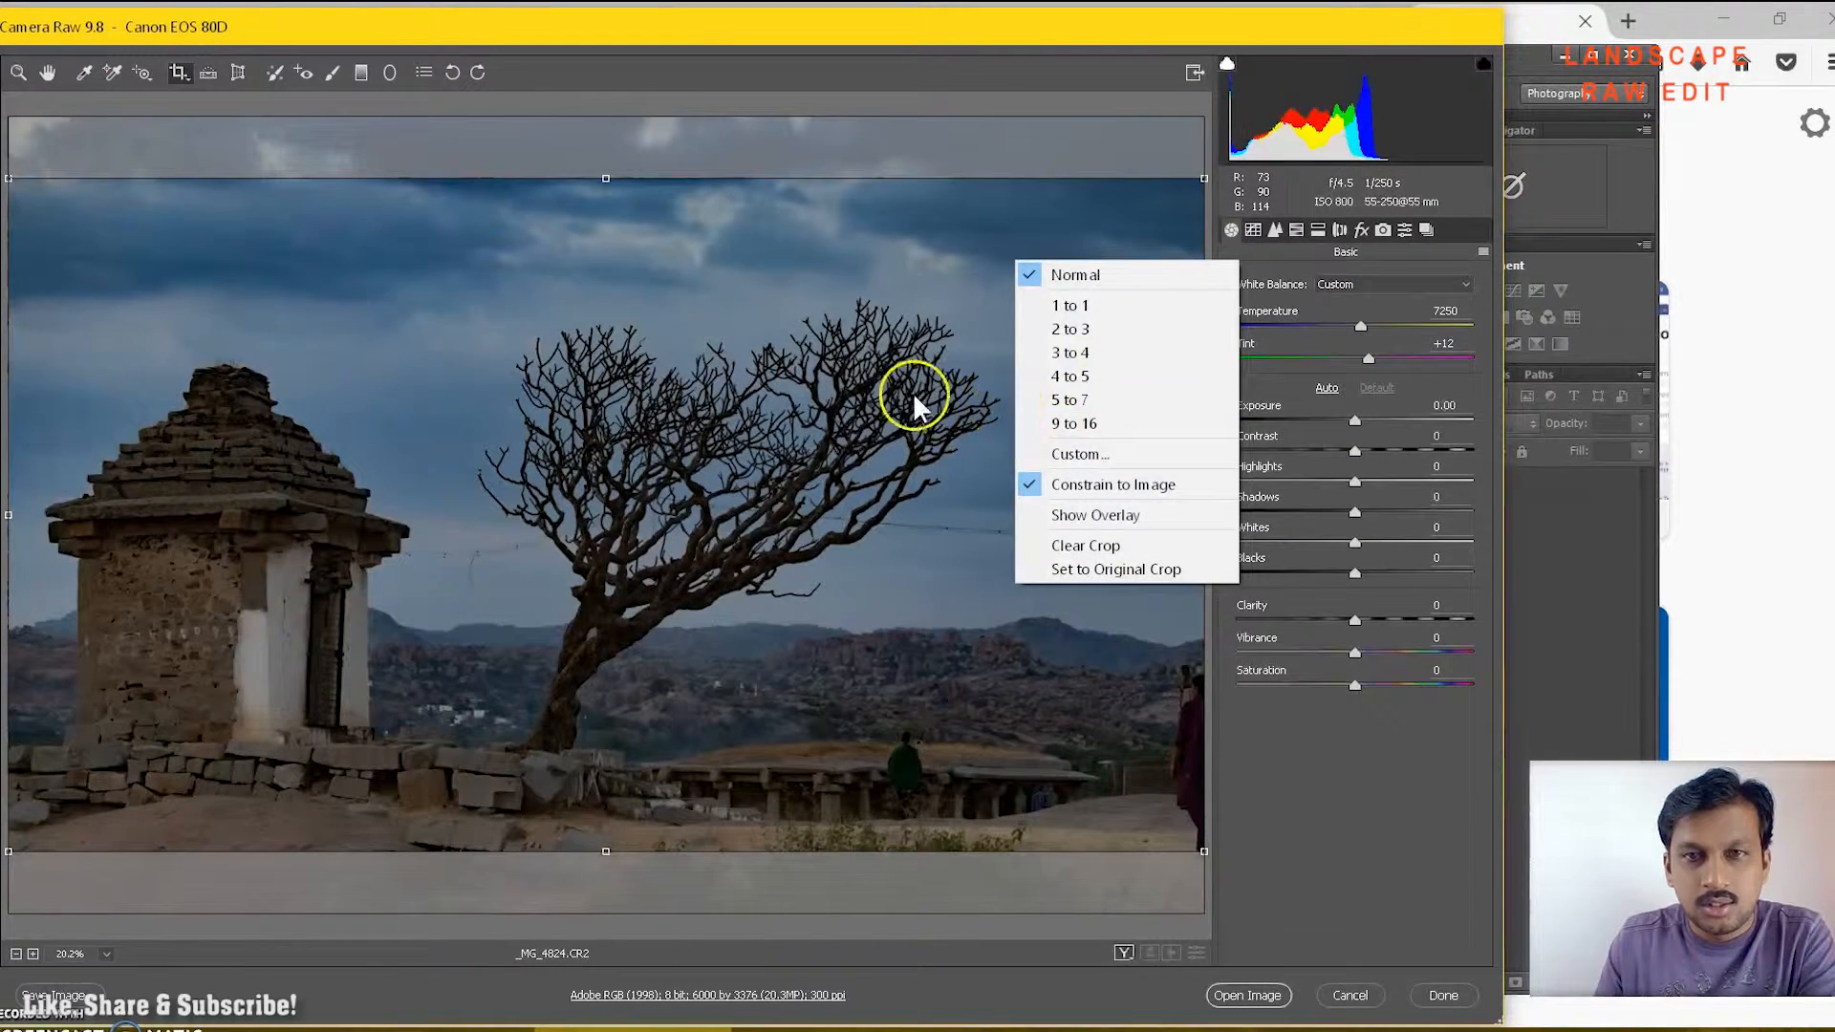
right_click(778, 422)
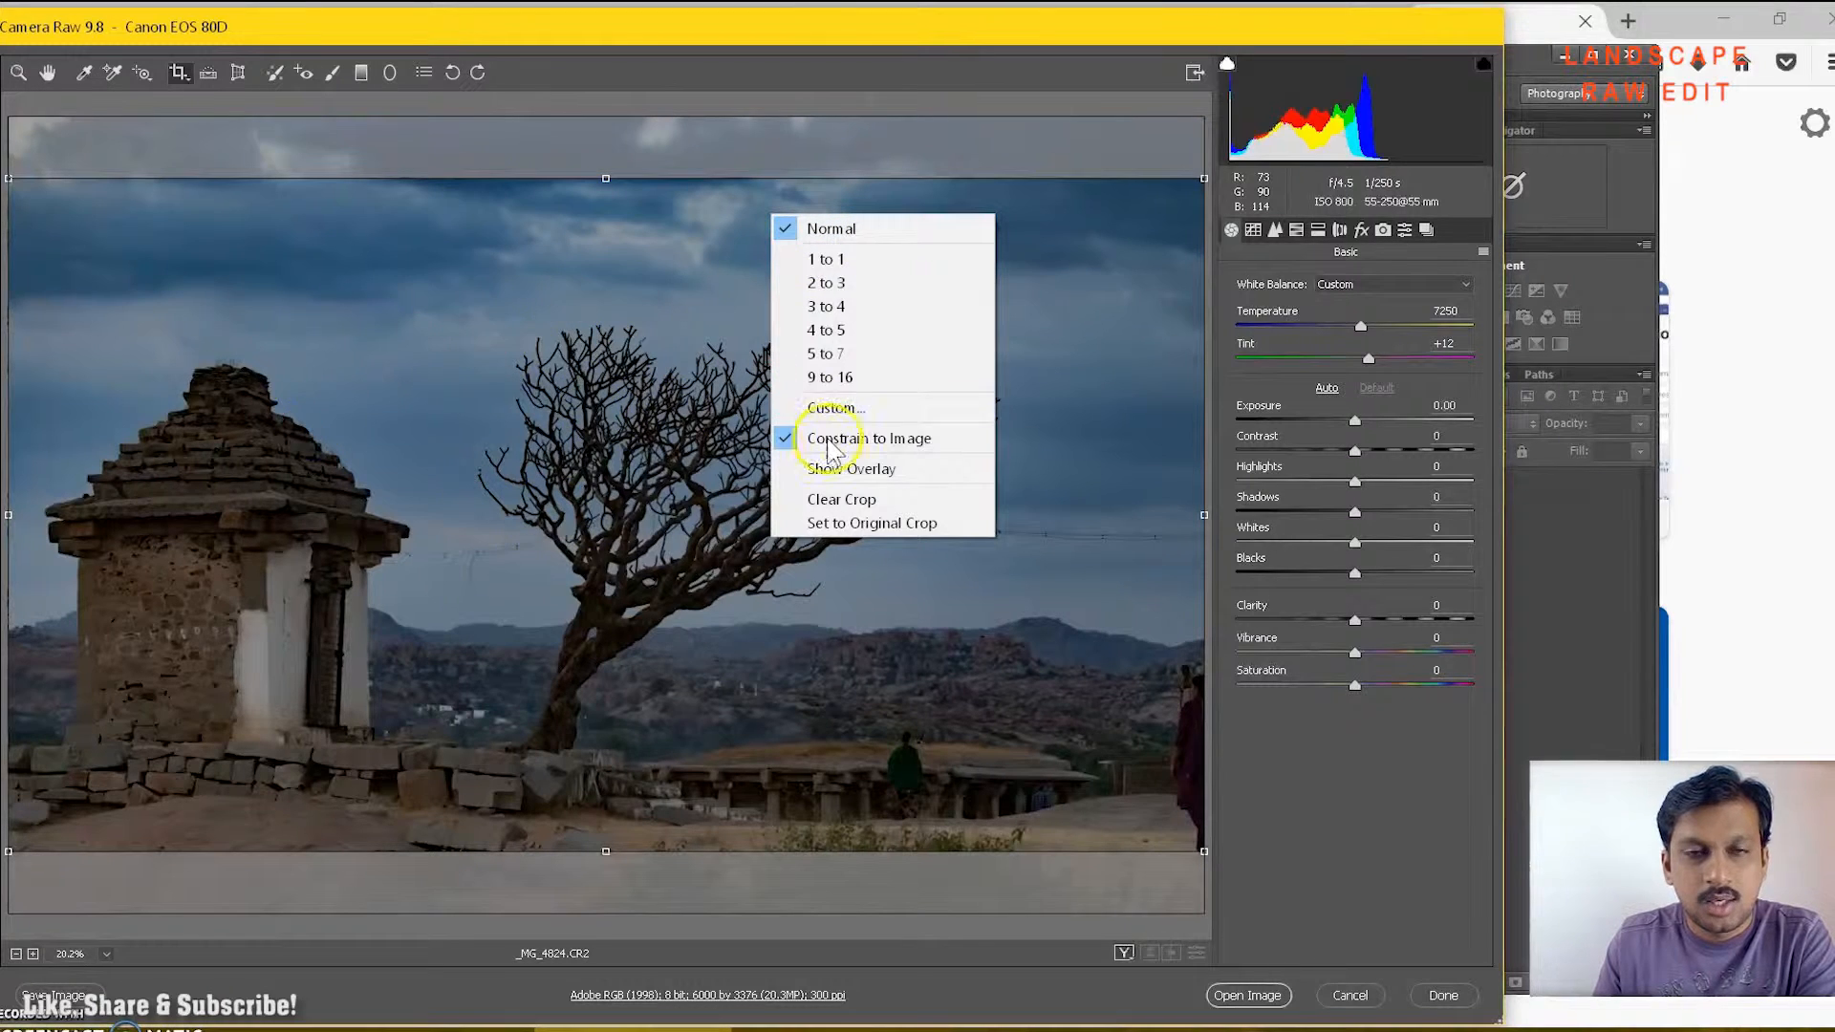
click(813, 378)
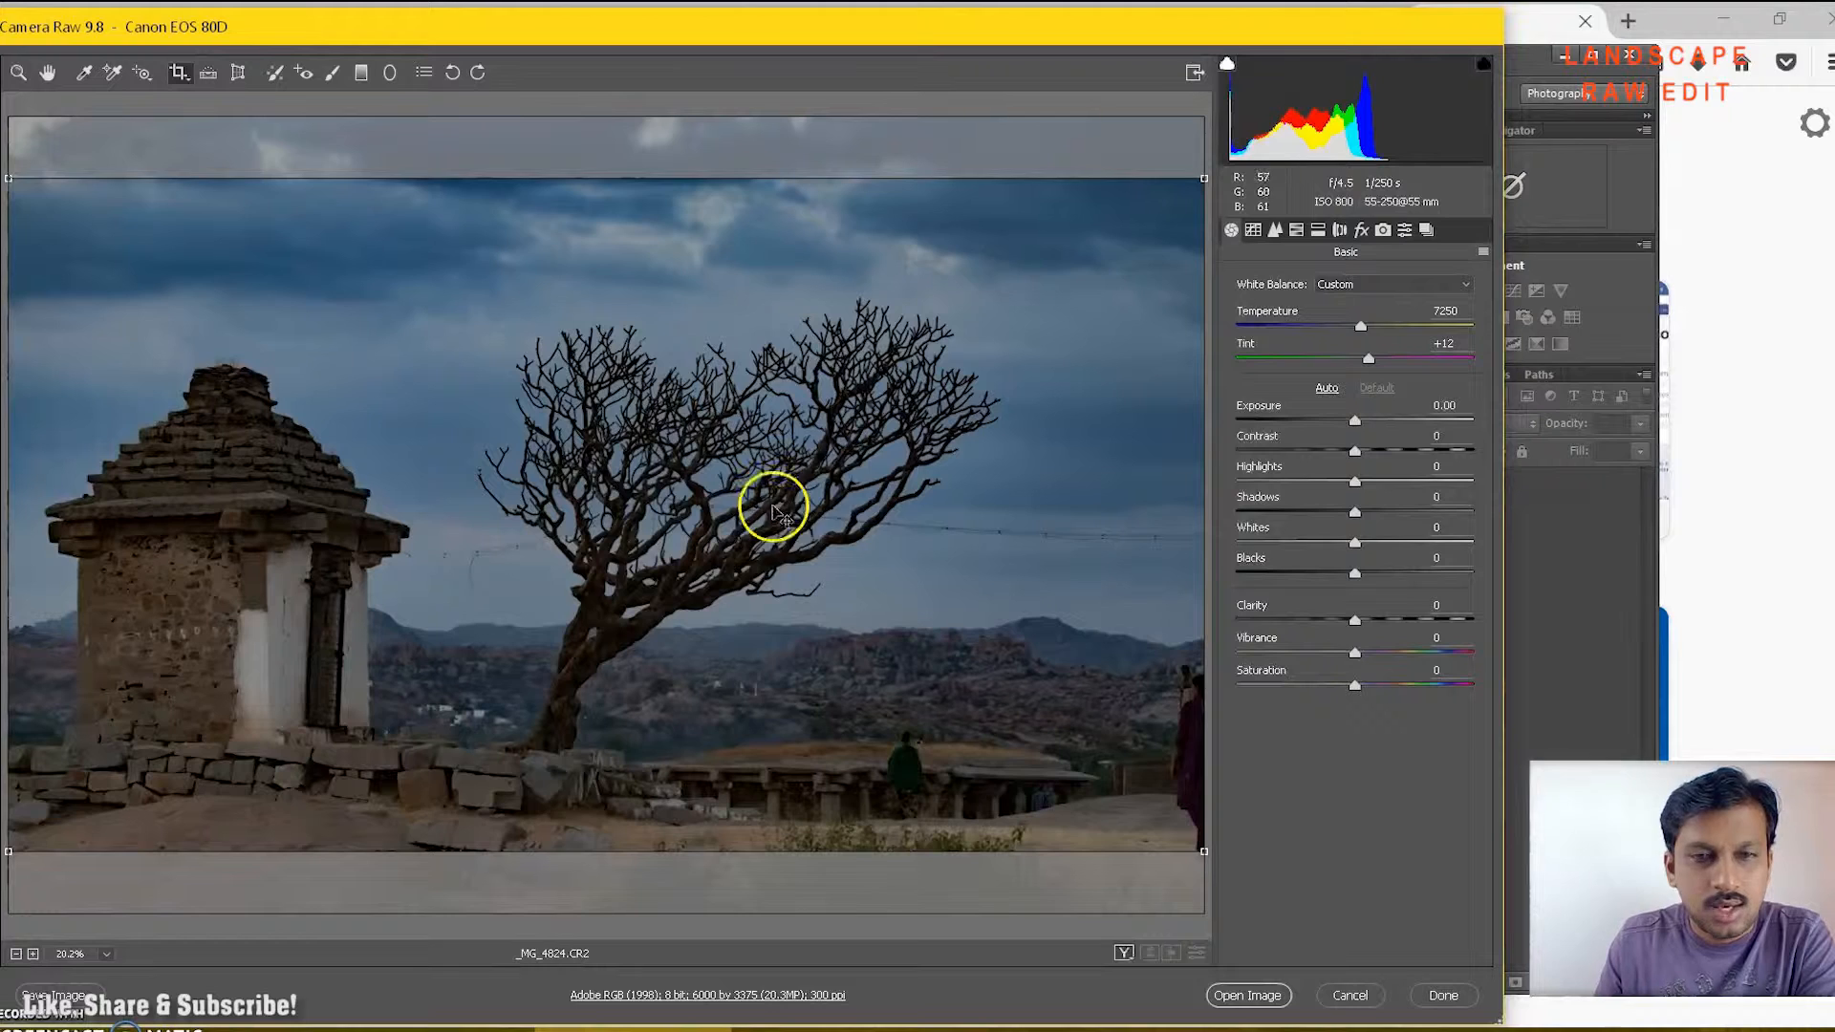
Shrink the crop frame to about 5699 by 3206 pixels to exclude the person at the photo's right edge, reposition it vertically and apply the crop.
drag(803, 513, 810, 581)
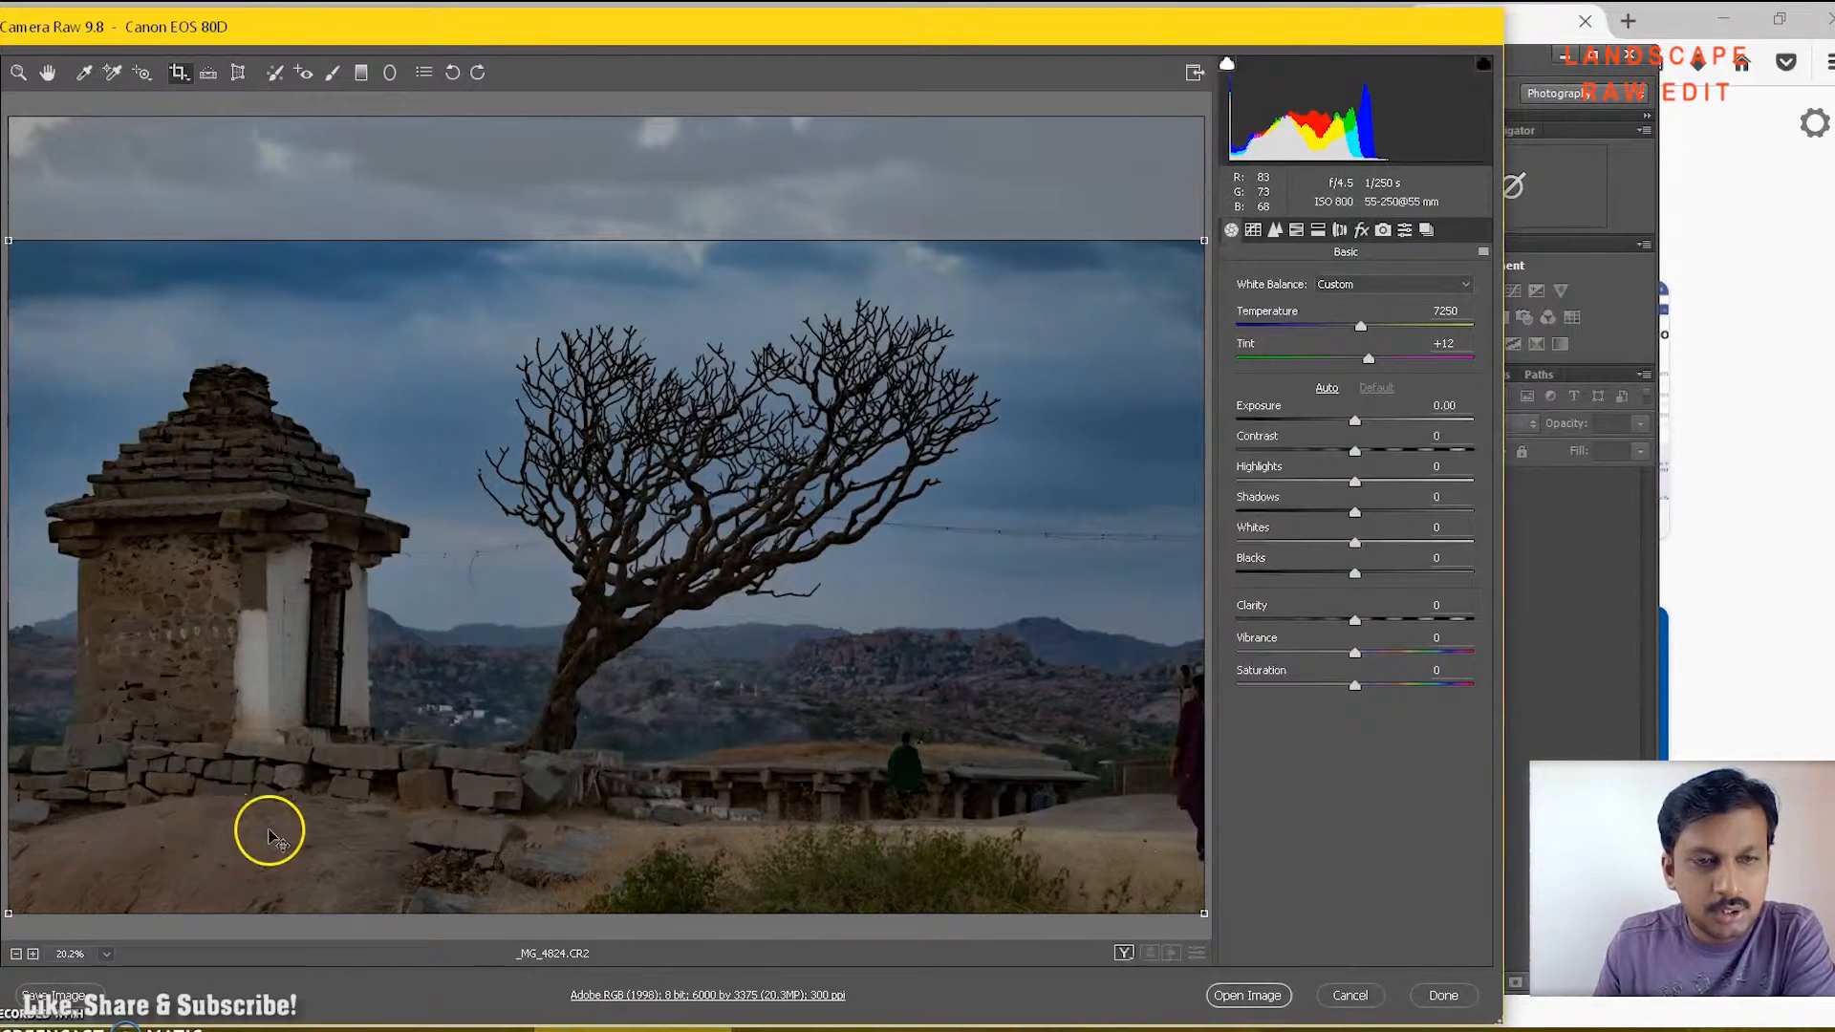
drag(562, 782, 614, 719)
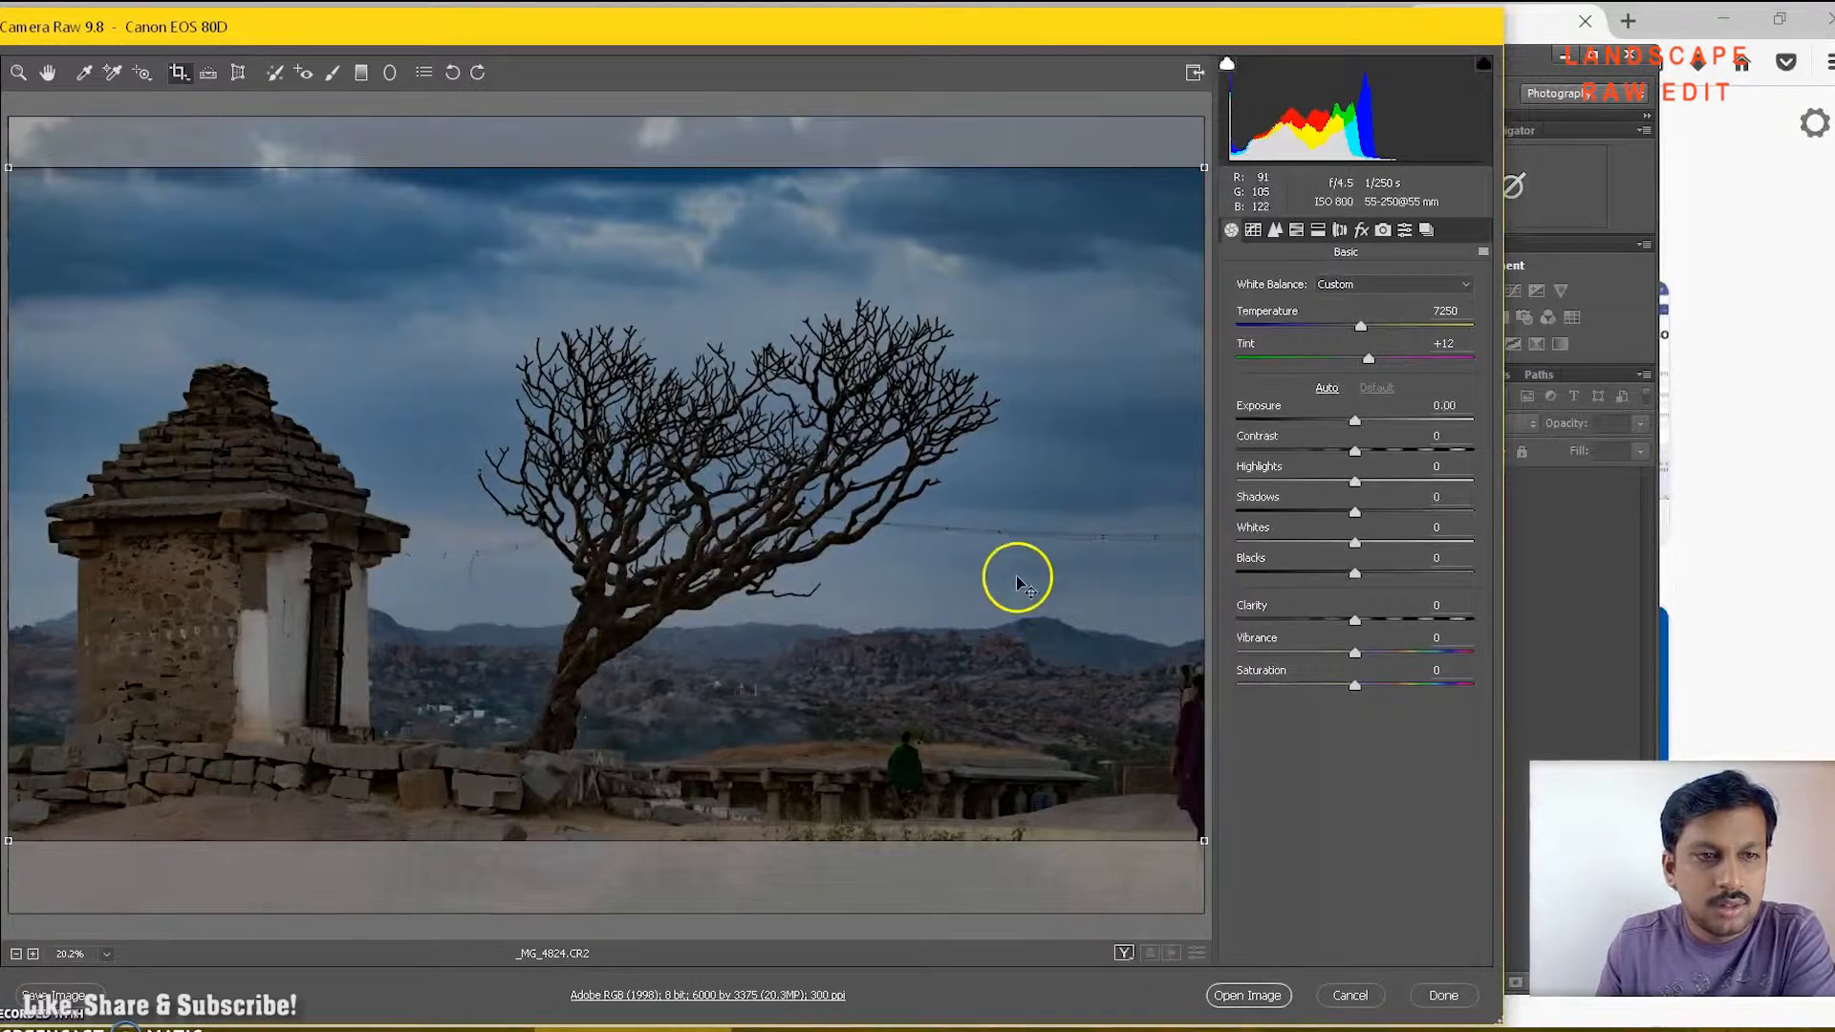
drag(1201, 845, 1144, 835)
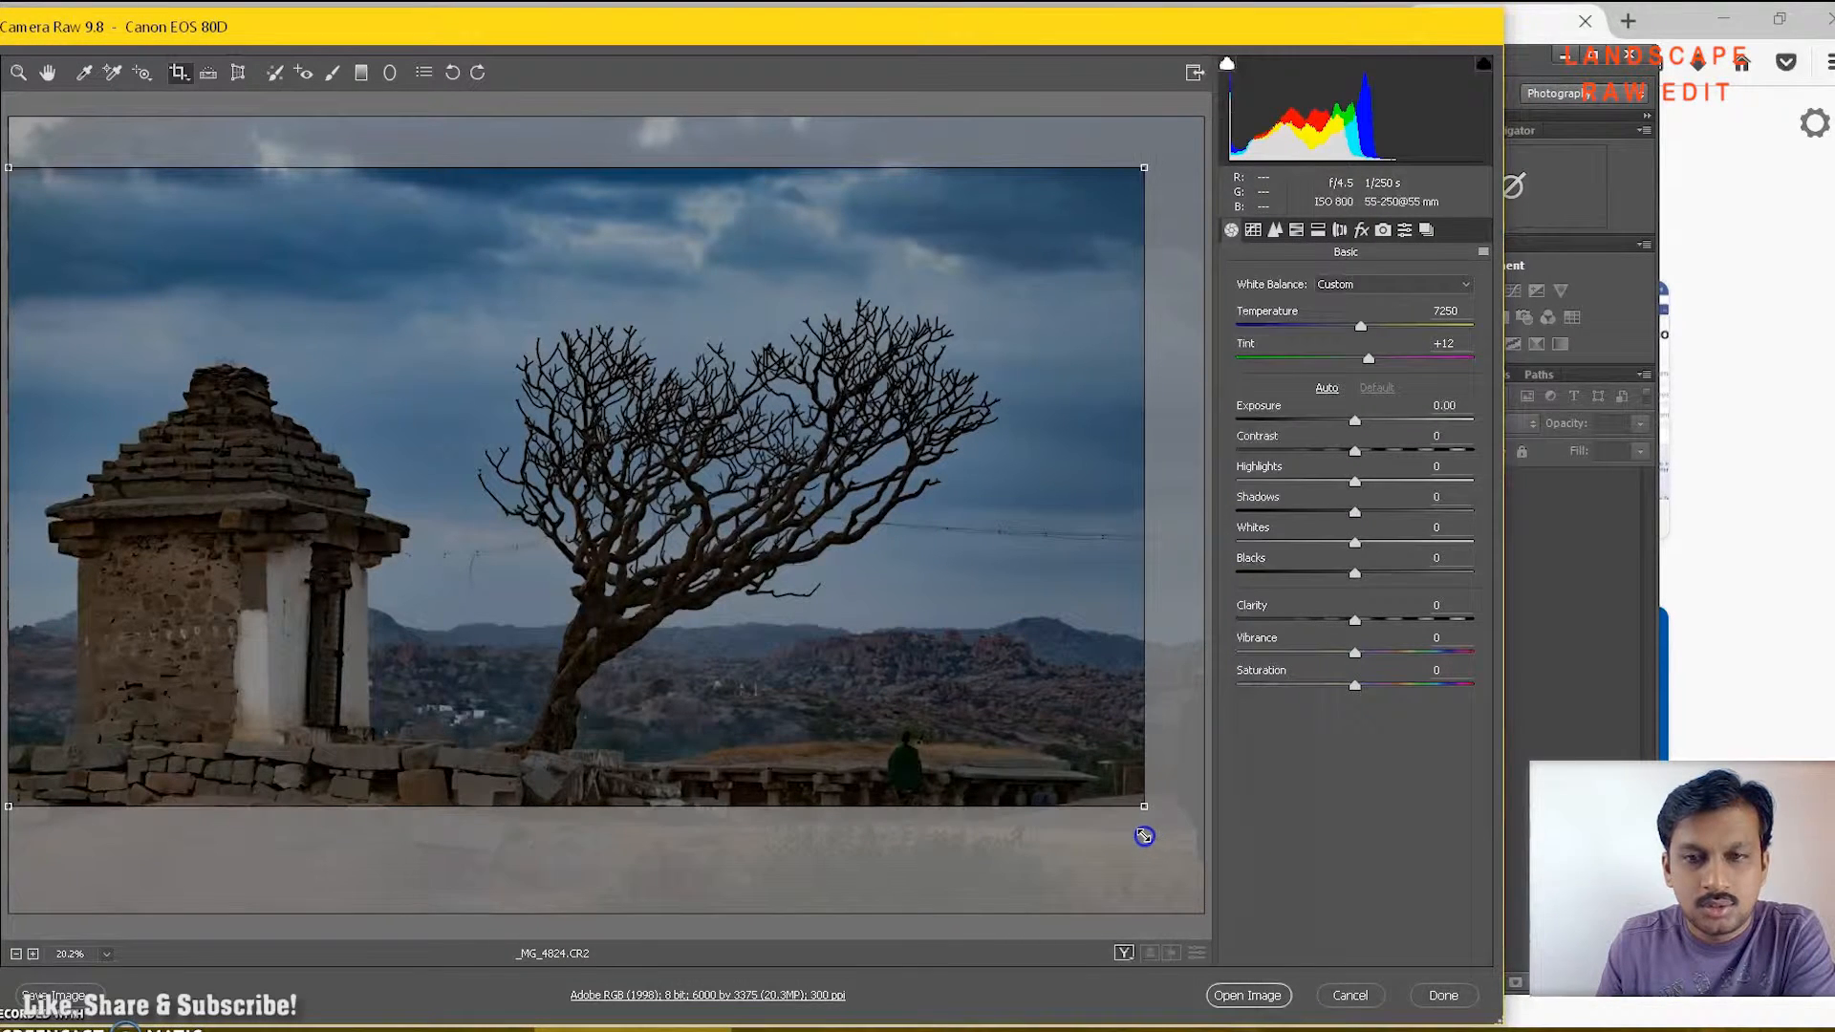
drag(1032, 625, 1028, 656)
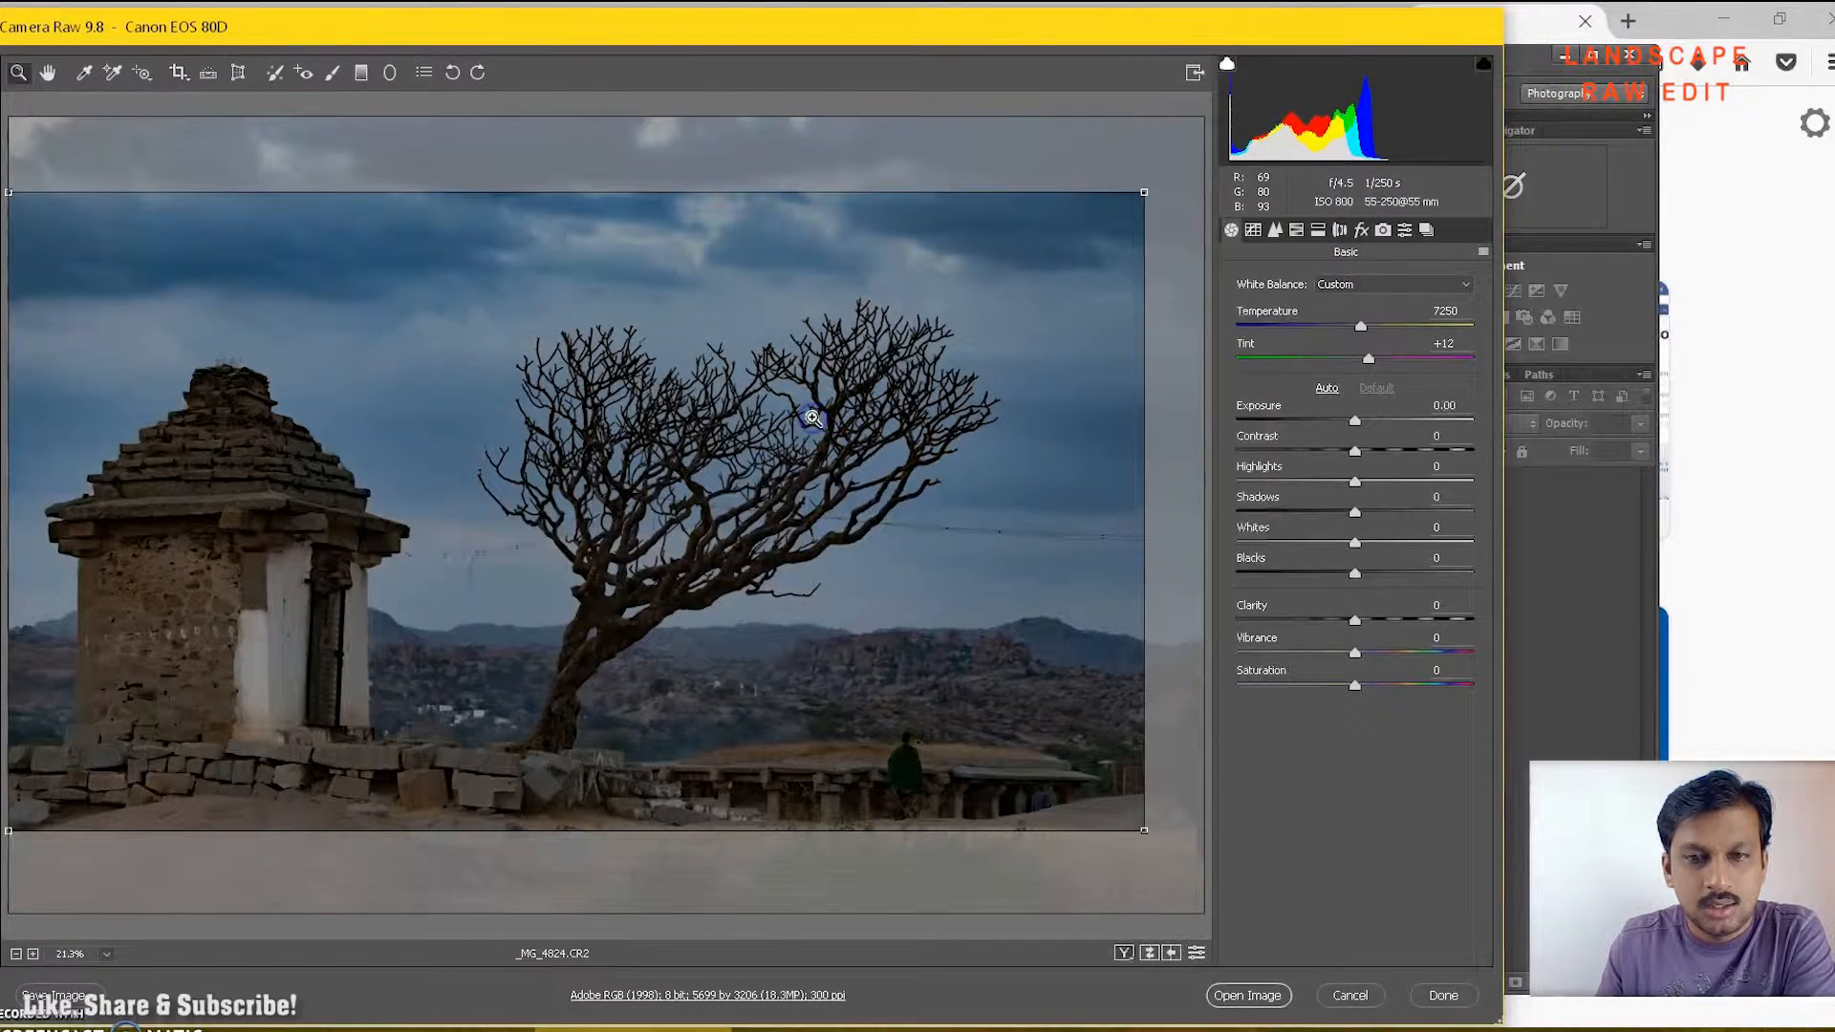
key(Return)
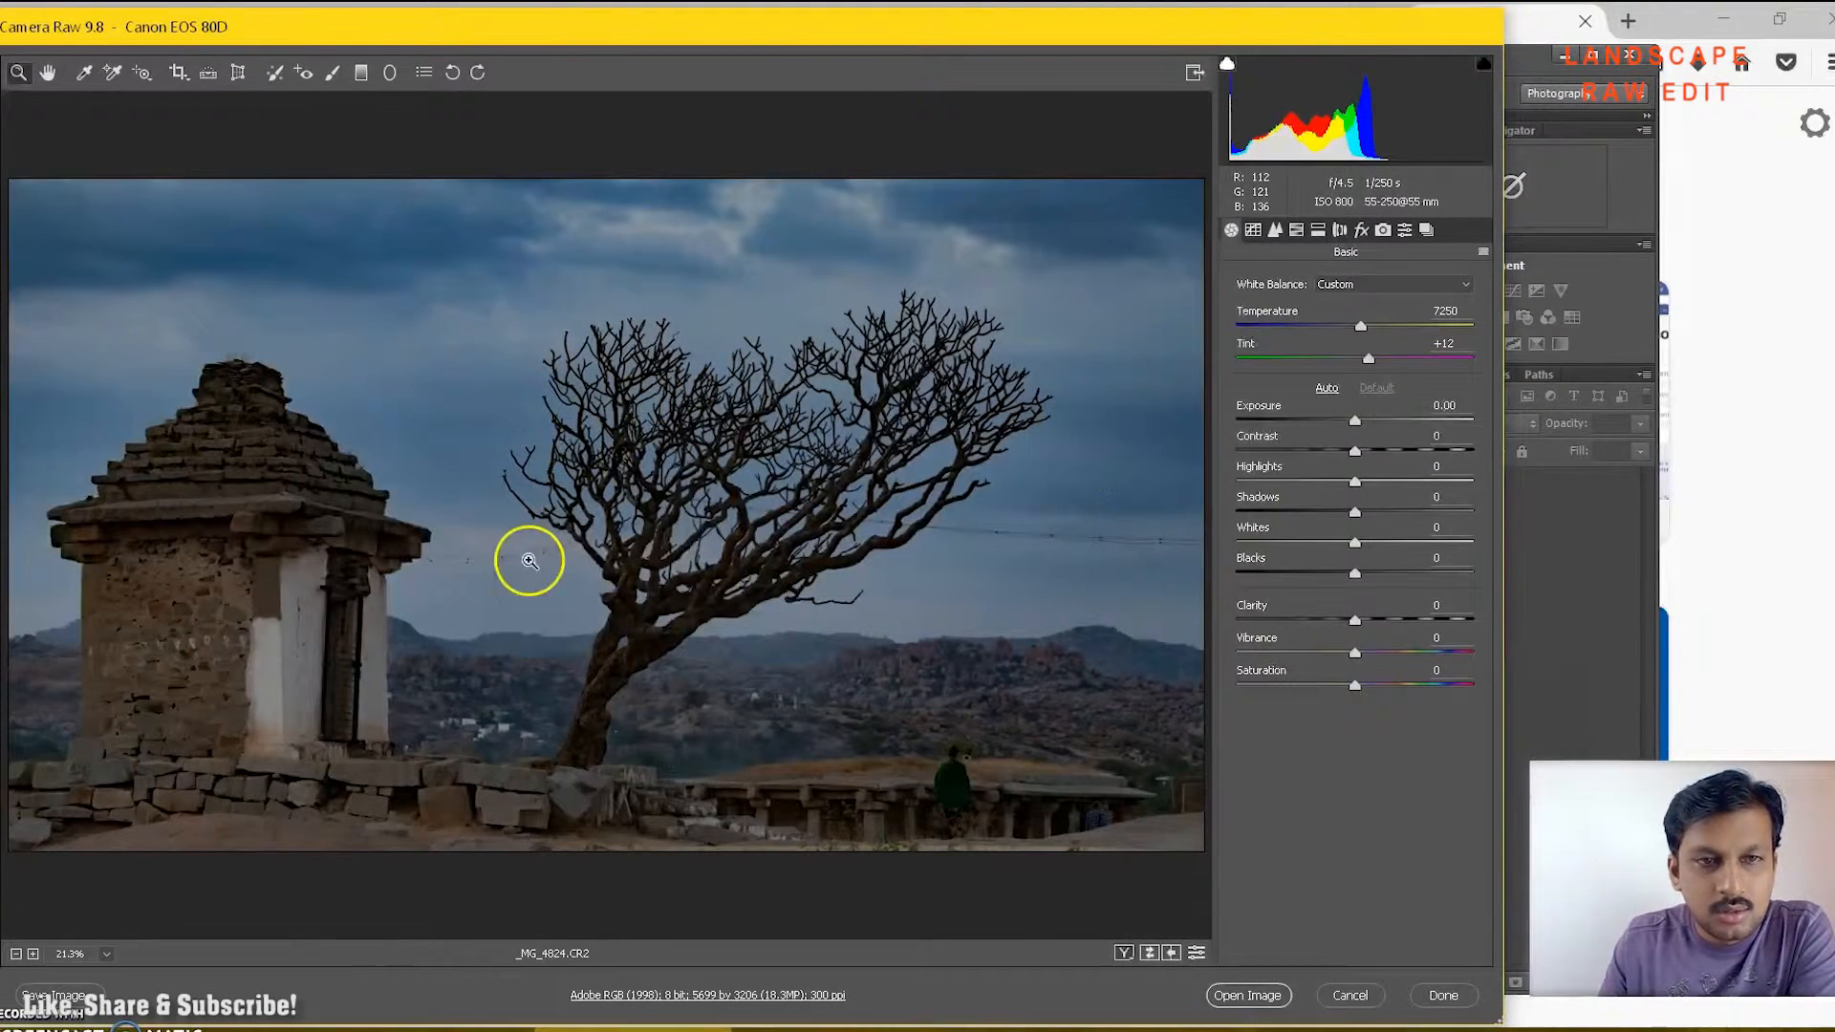
Set the whole photo's Vibrance to +23 and Clarity to +10.
click(1355, 645)
drag(1355, 646, 1382, 646)
click(1364, 602)
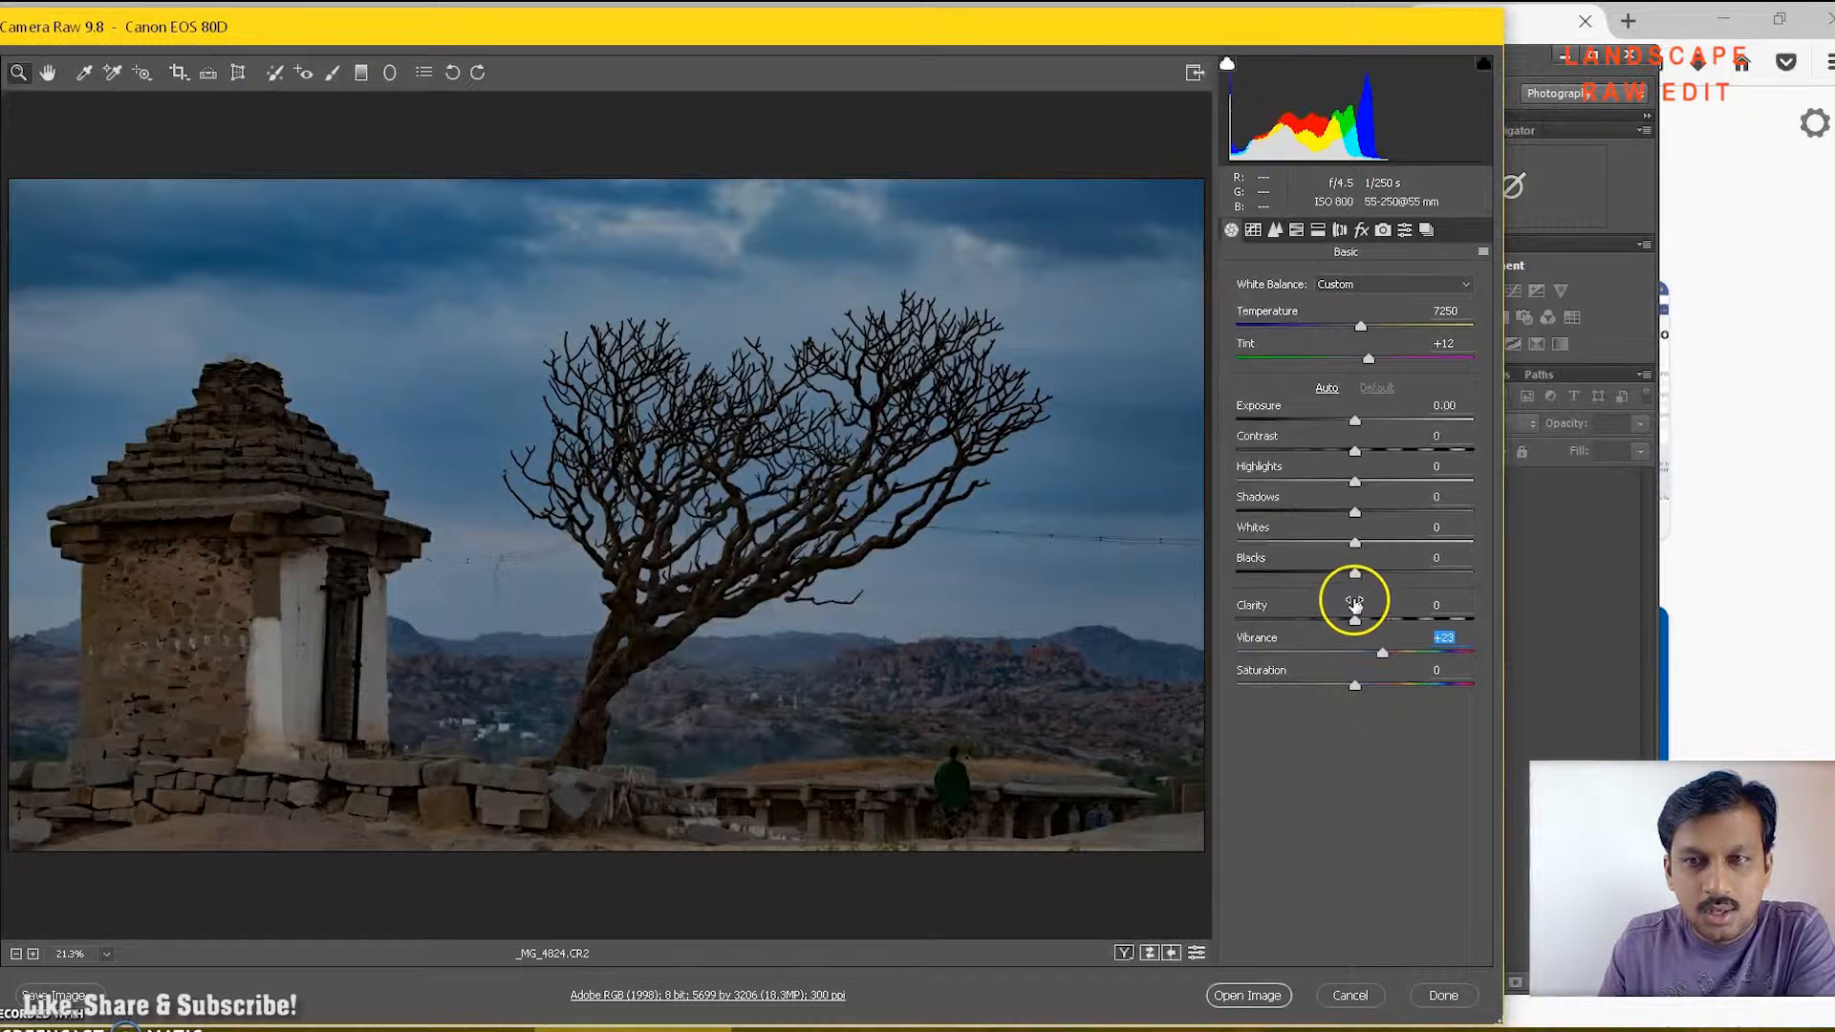
drag(1363, 602, 1371, 602)
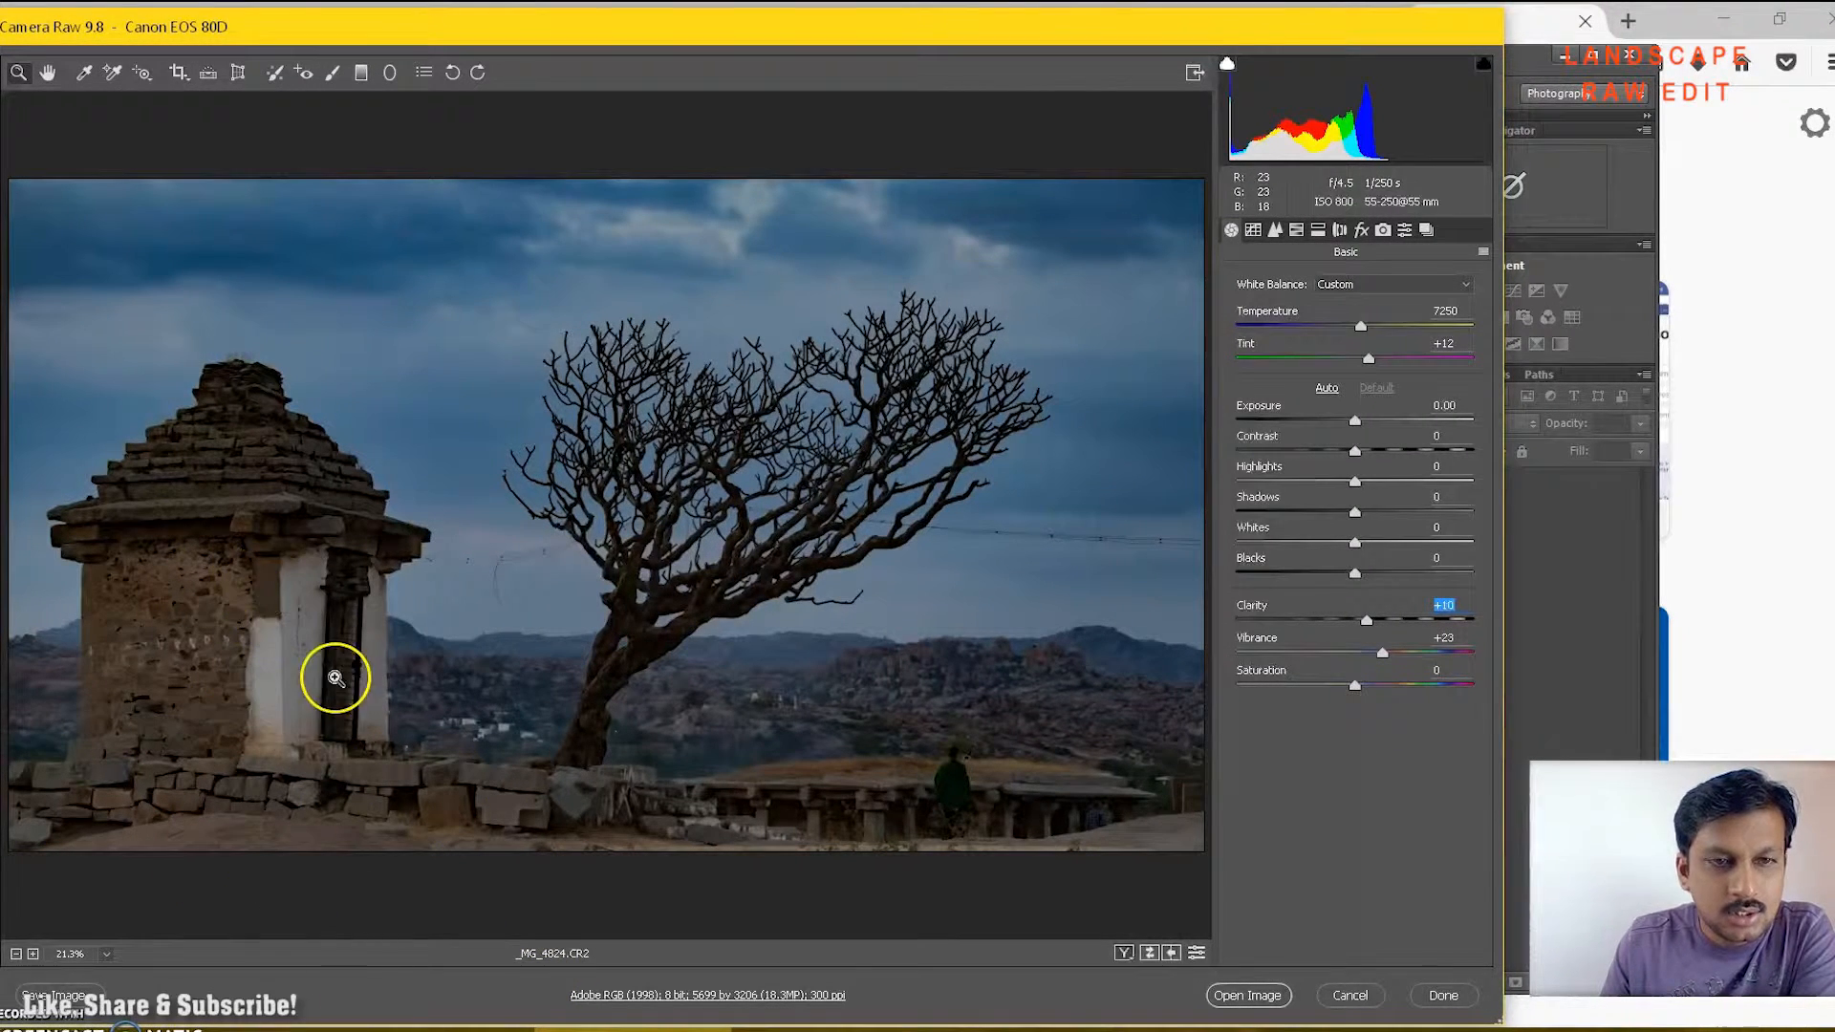
Place a graduated filter from below the photo up to the tree's trunk and reset its Whites, Highlights, Contrast and Sharpness to 0.
click(361, 73)
drag(663, 911, 656, 591)
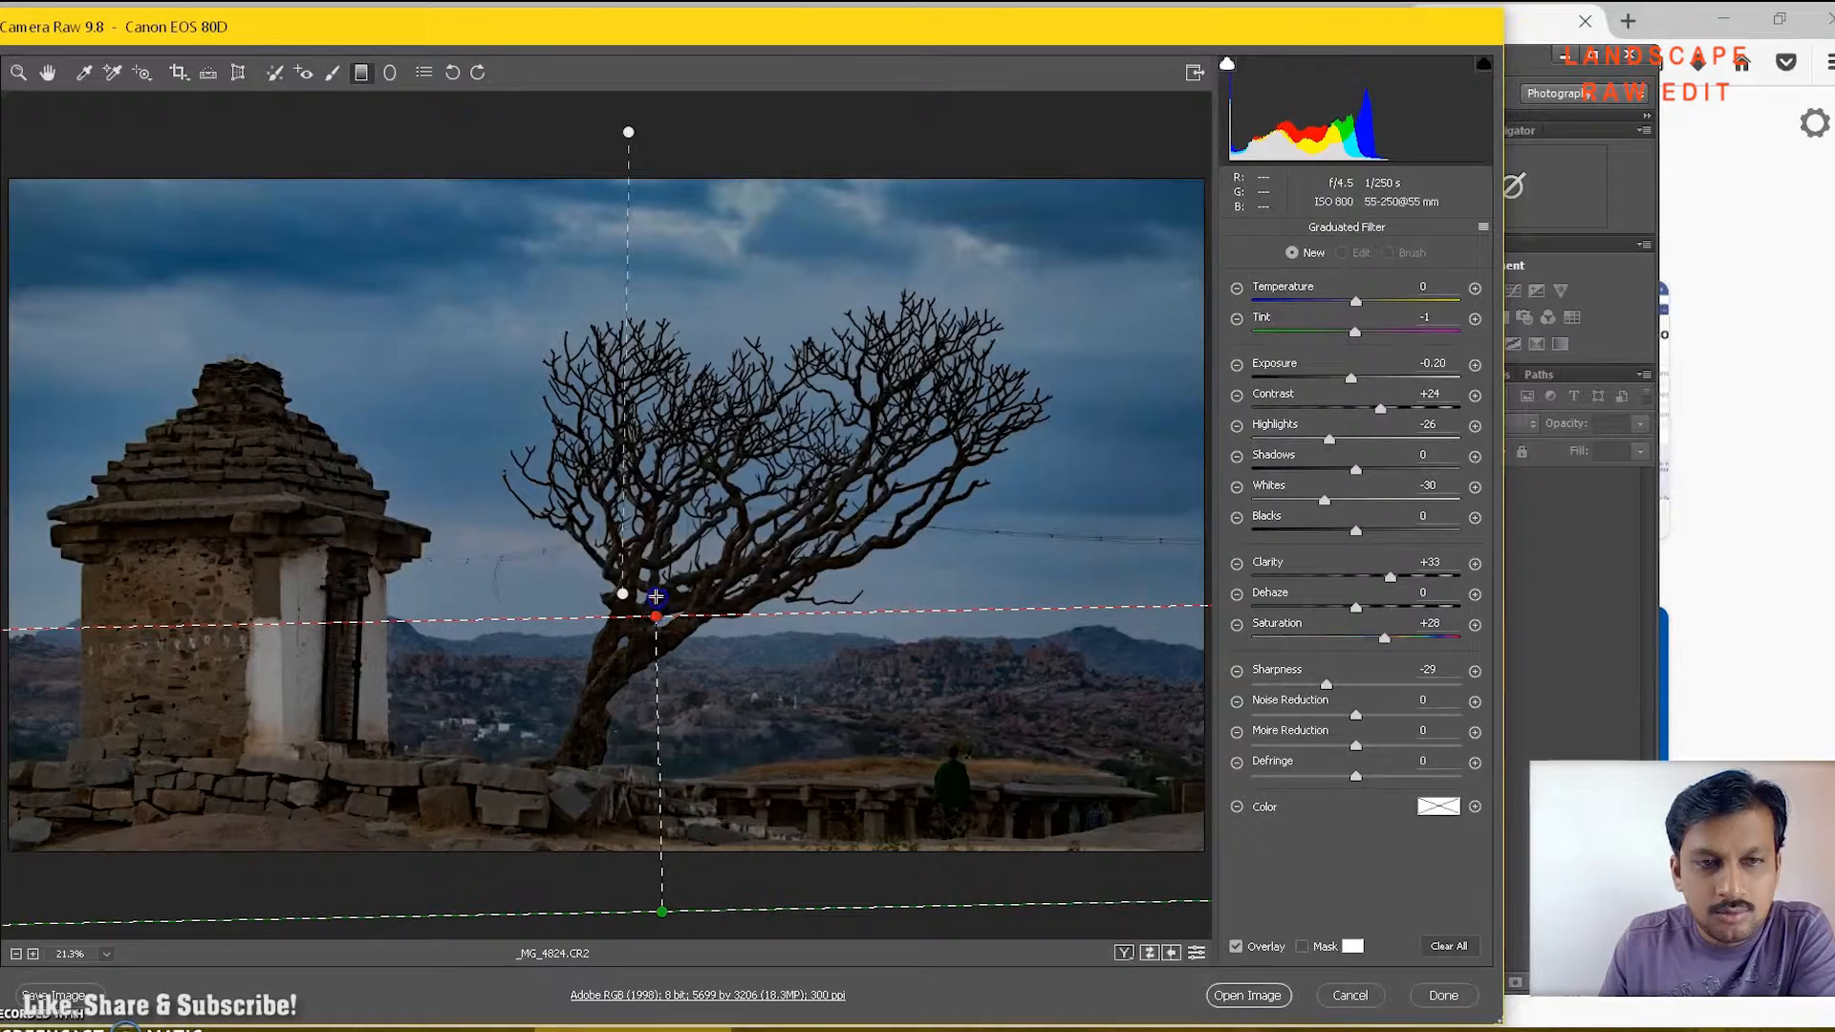
click(1357, 533)
double_click(1325, 500)
click(1331, 439)
double_click(1331, 441)
click(1380, 409)
double_click(1380, 409)
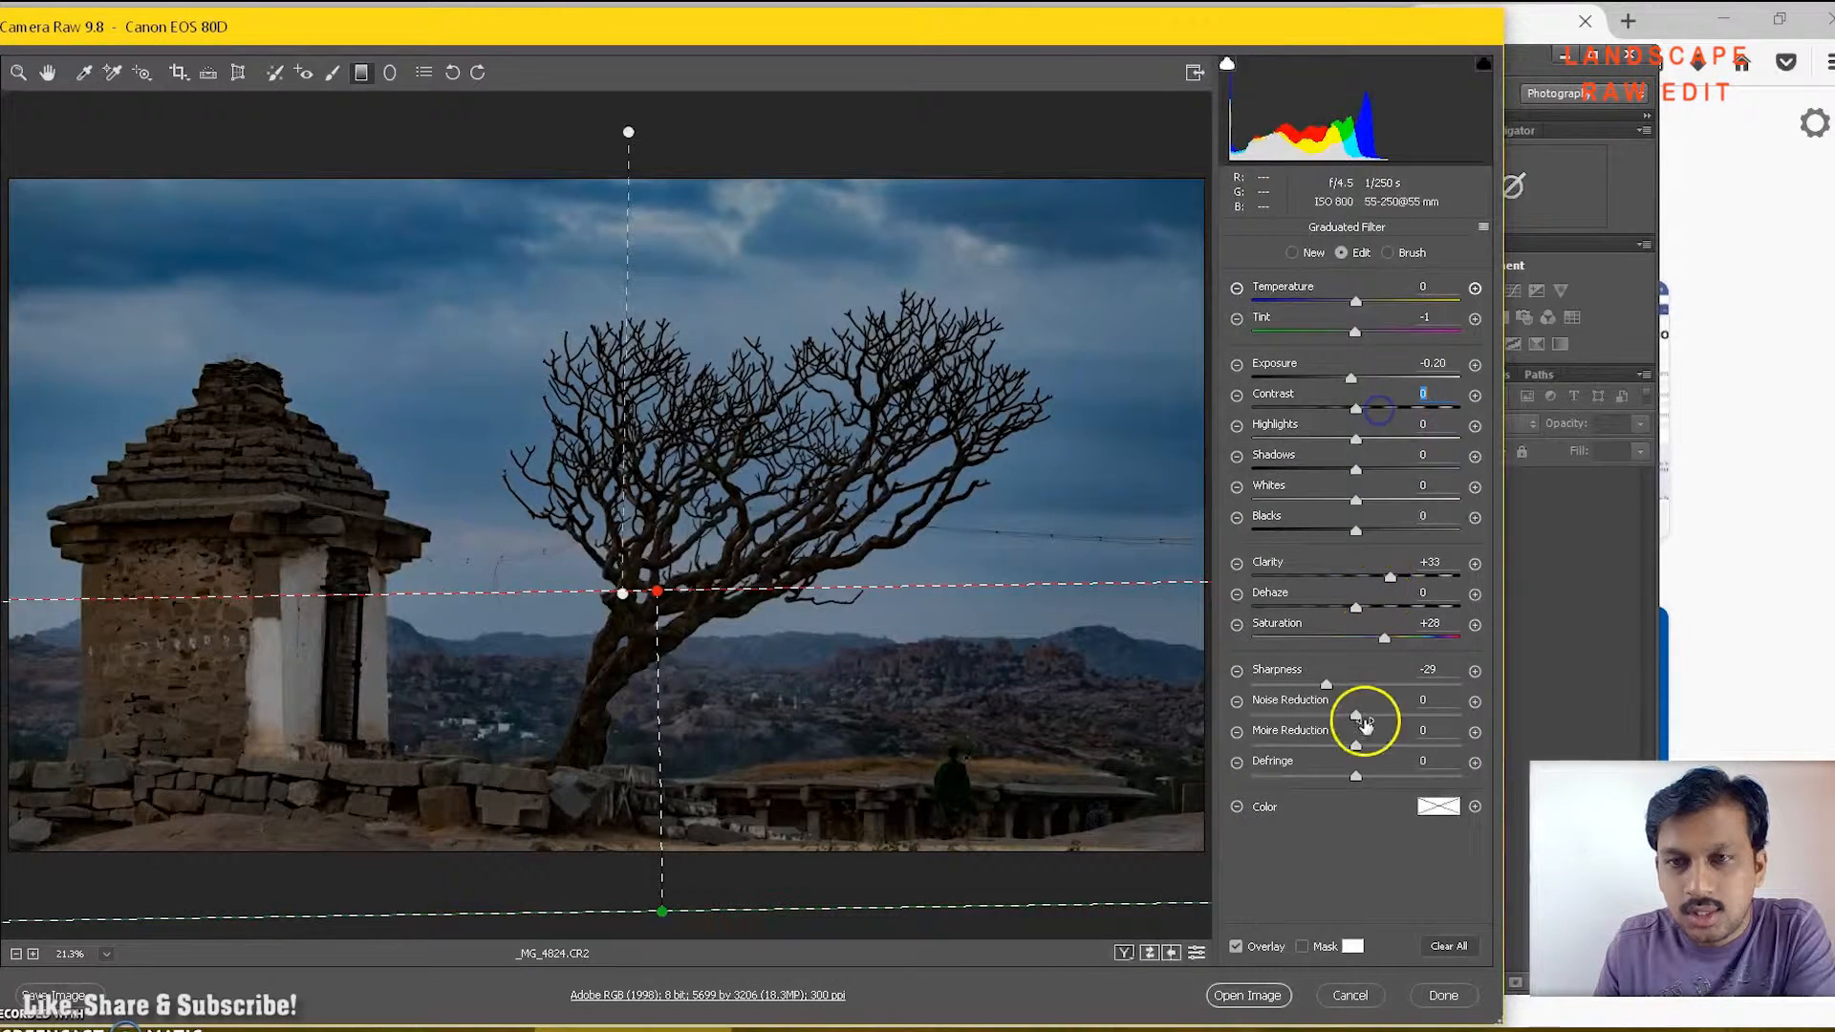
click(1327, 692)
double_click(1330, 684)
Set the foreground filter's Saturation to +30, Clarity to +12 and Temperature to +26.
click(1385, 638)
drag(1385, 645, 1372, 580)
click(1390, 579)
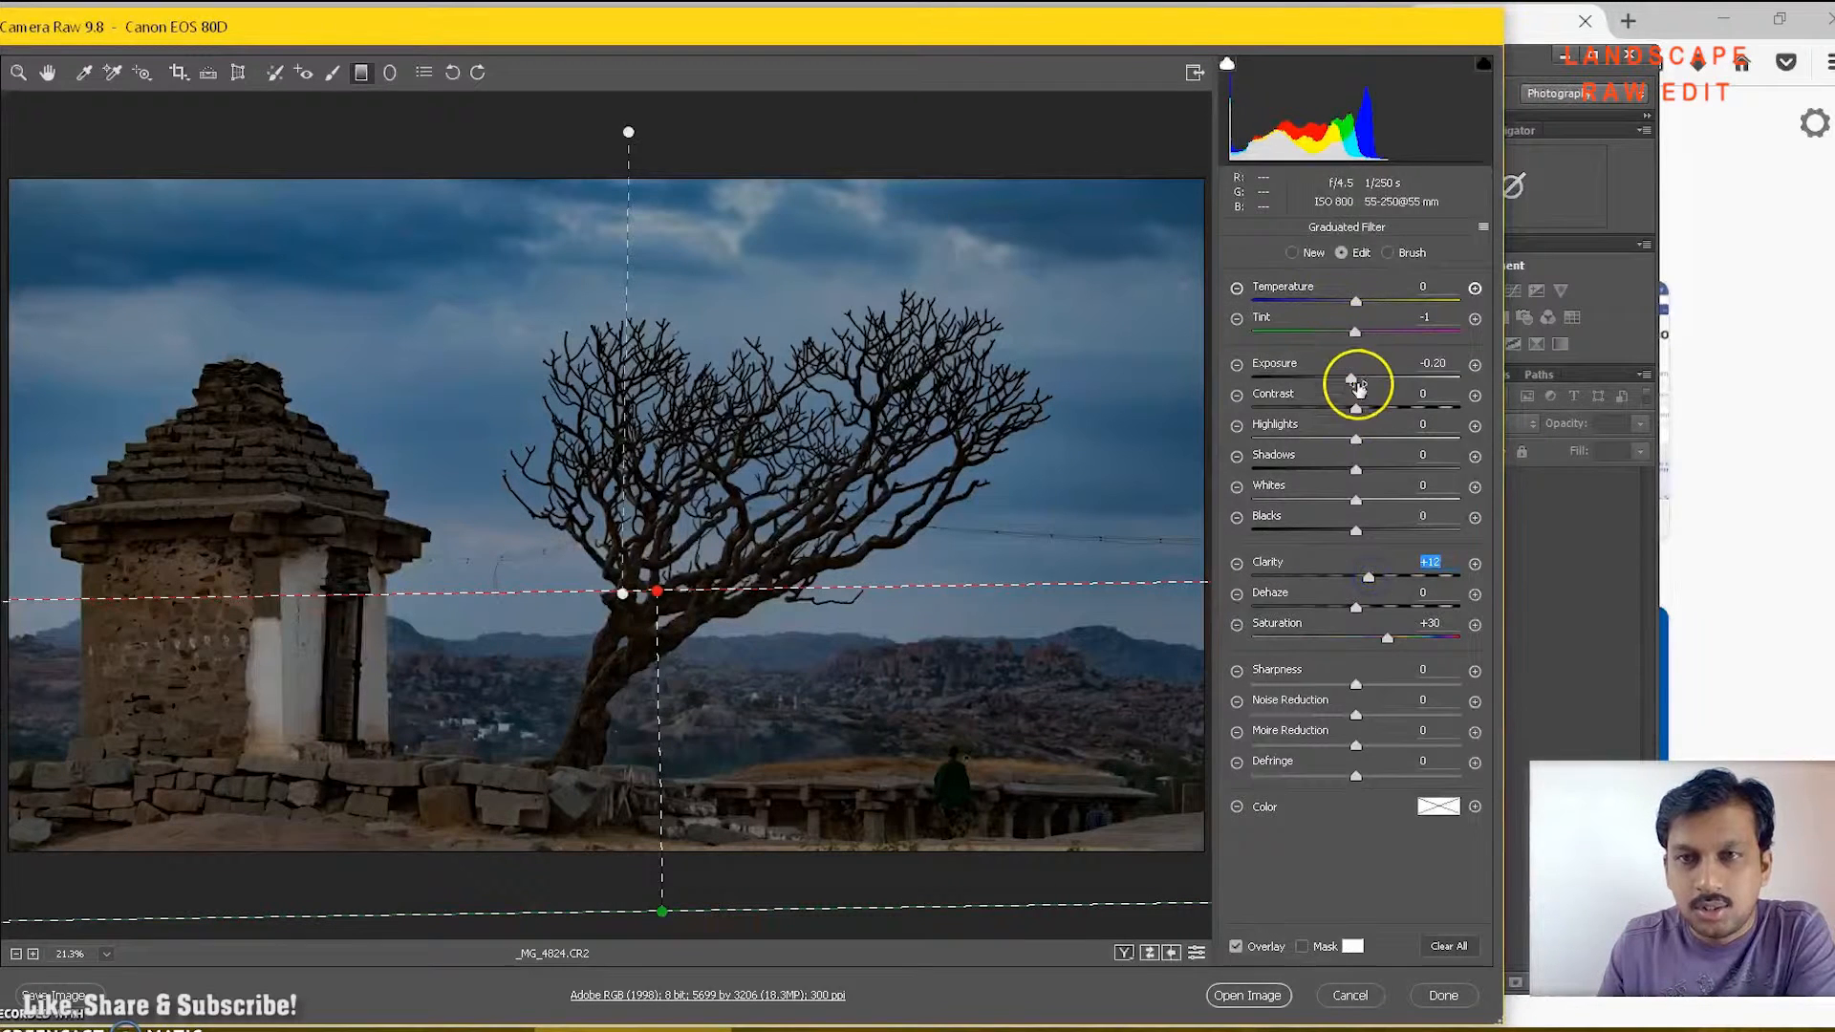
click(1357, 291)
drag(1357, 291, 1382, 290)
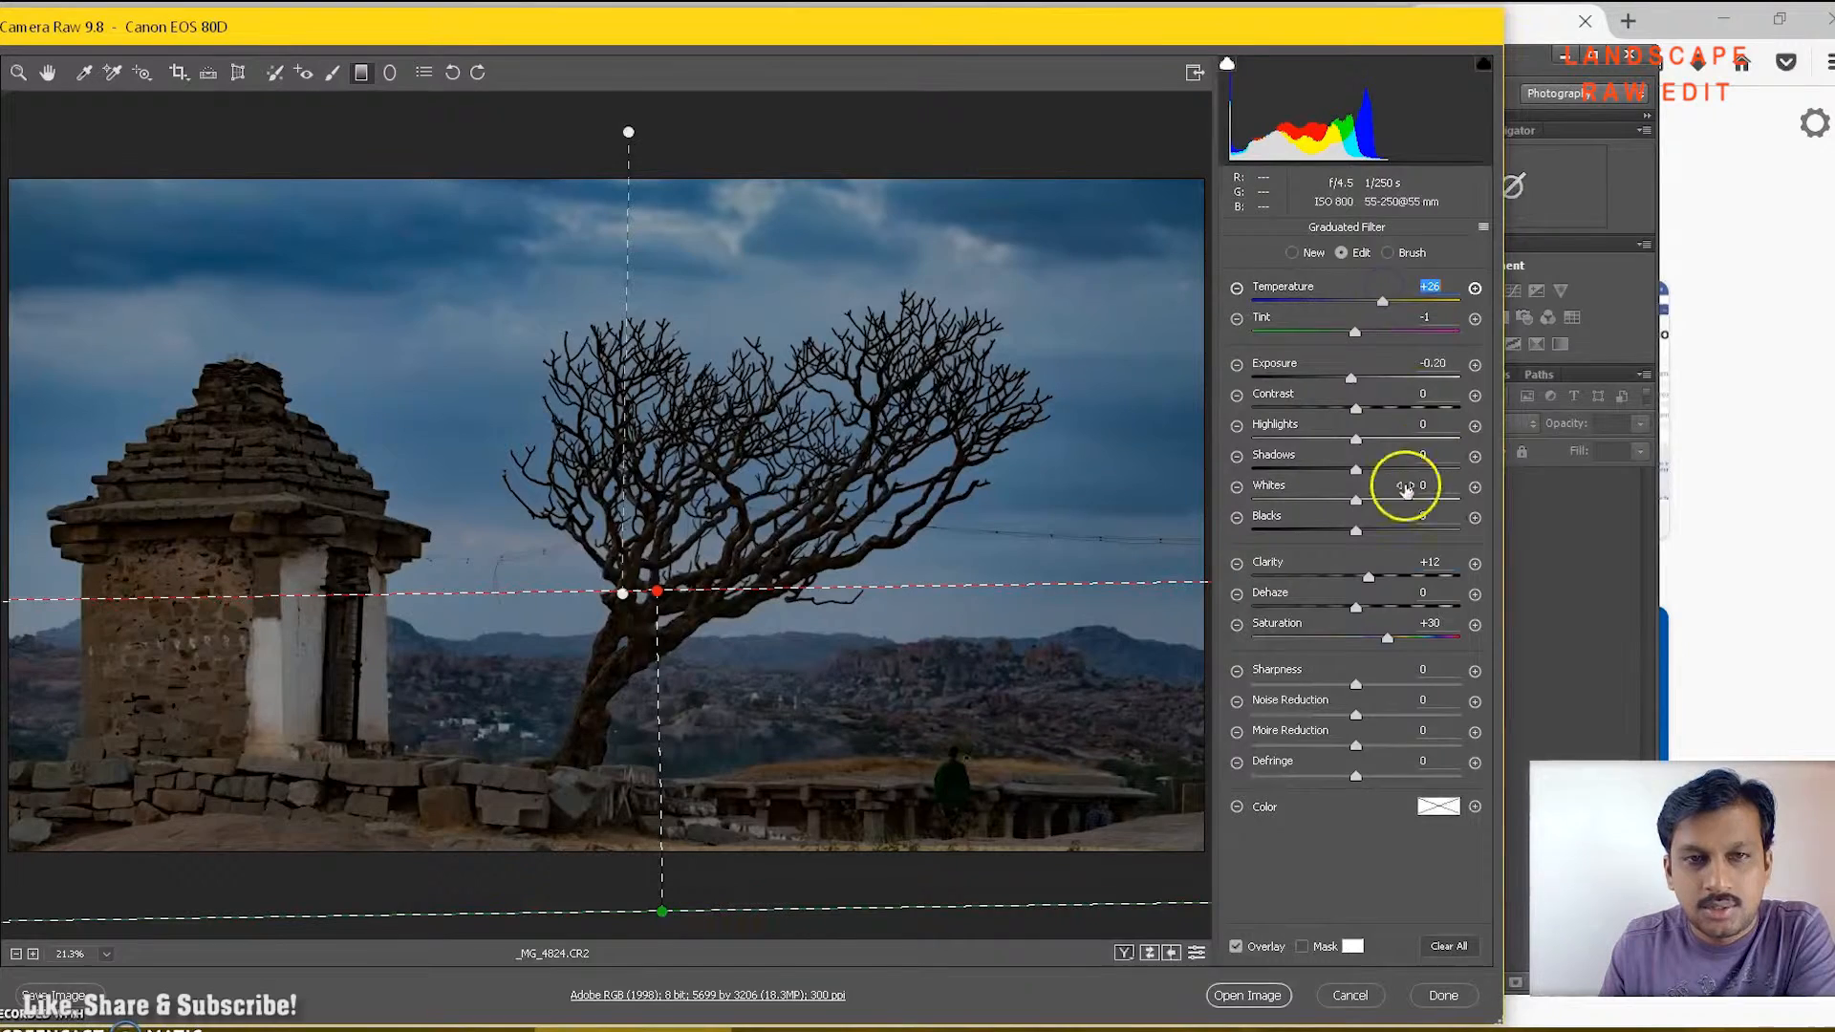
Extend the foreground filter's upper end into the tree's crown and raise its Saturation to +57.
drag(657, 592, 674, 406)
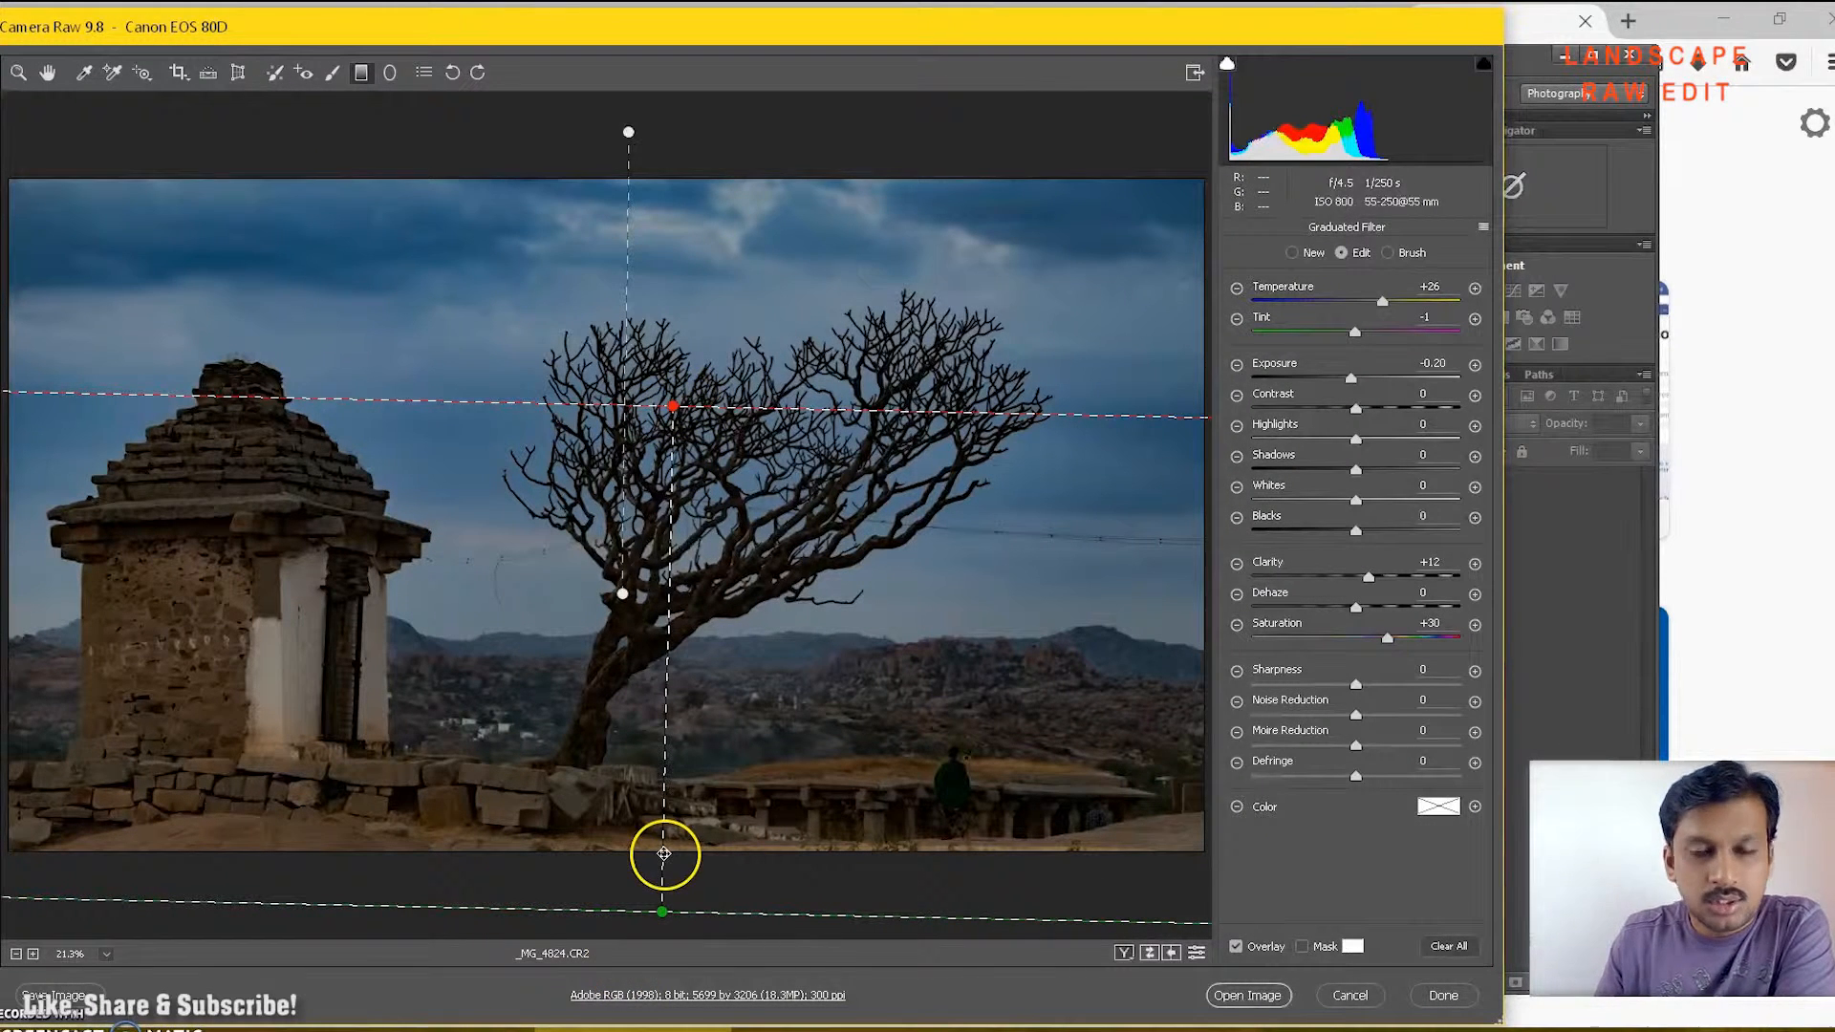
click(1387, 641)
drag(1388, 645, 1414, 636)
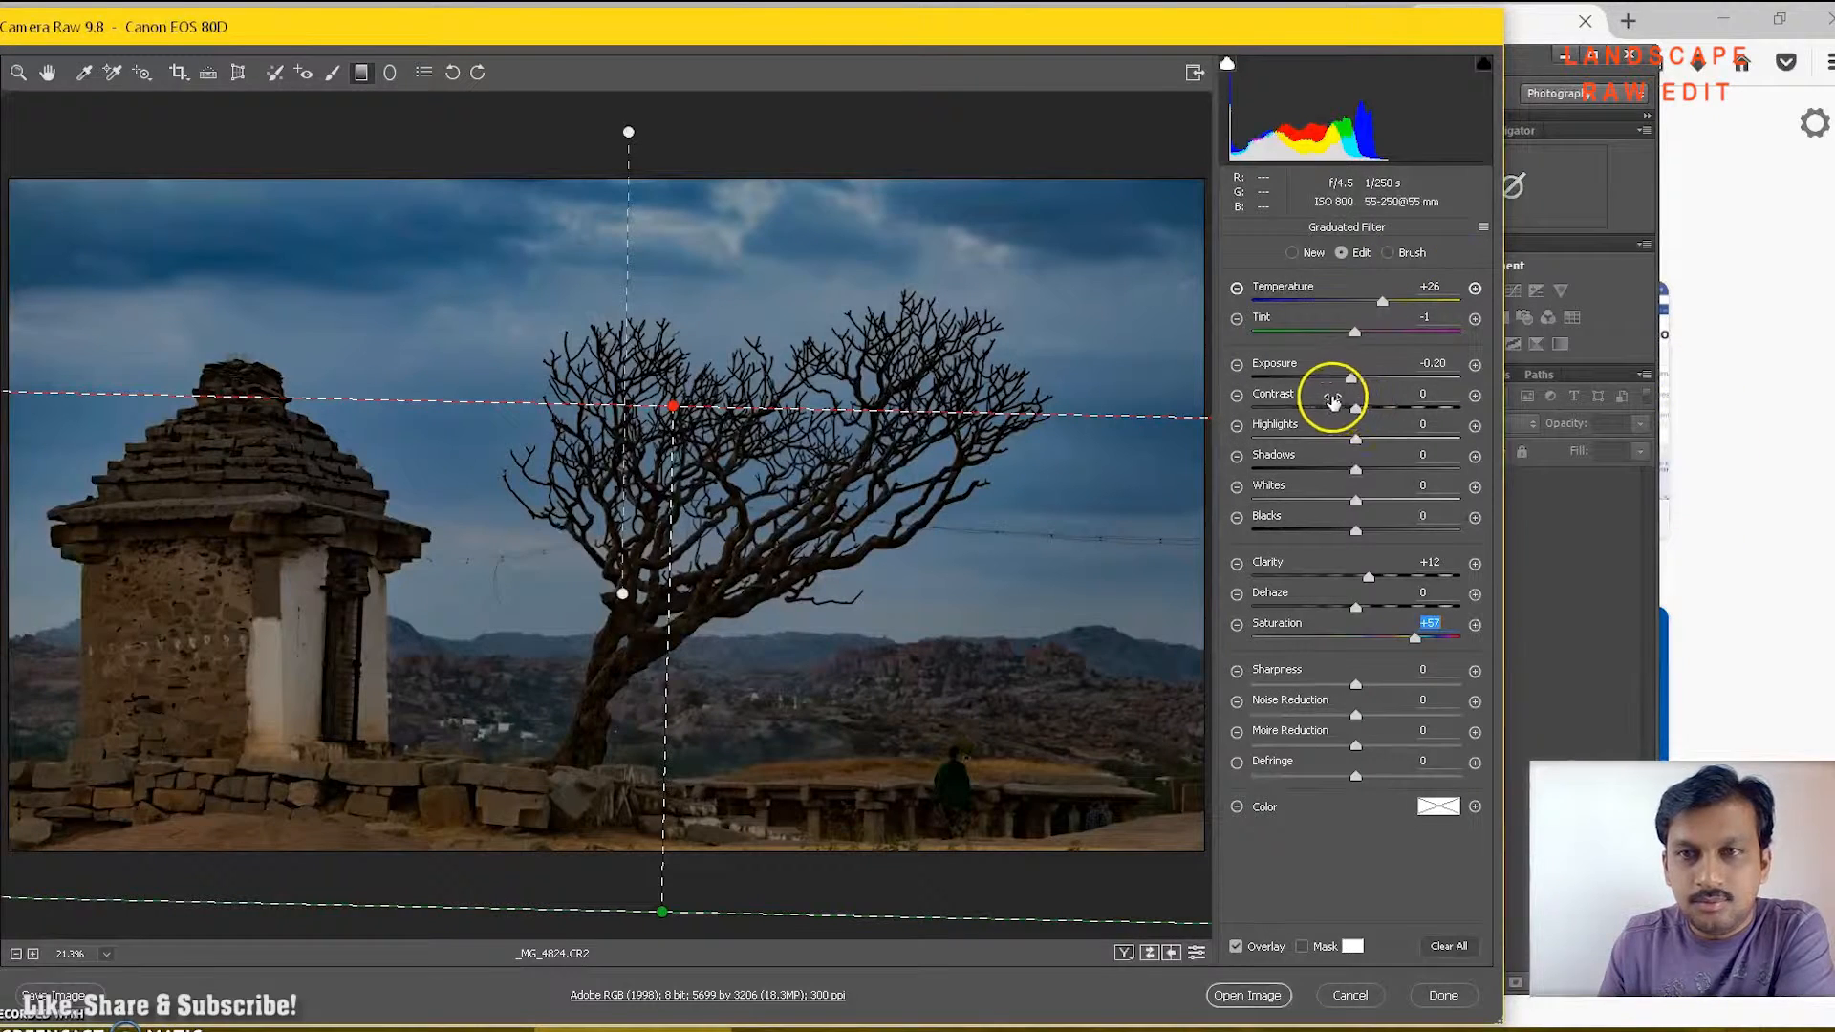
Set the foreground filter's Contrast to +13, Blacks to -3, Whites to +15 and Highlights to -23.
drag(1357, 402, 1370, 403)
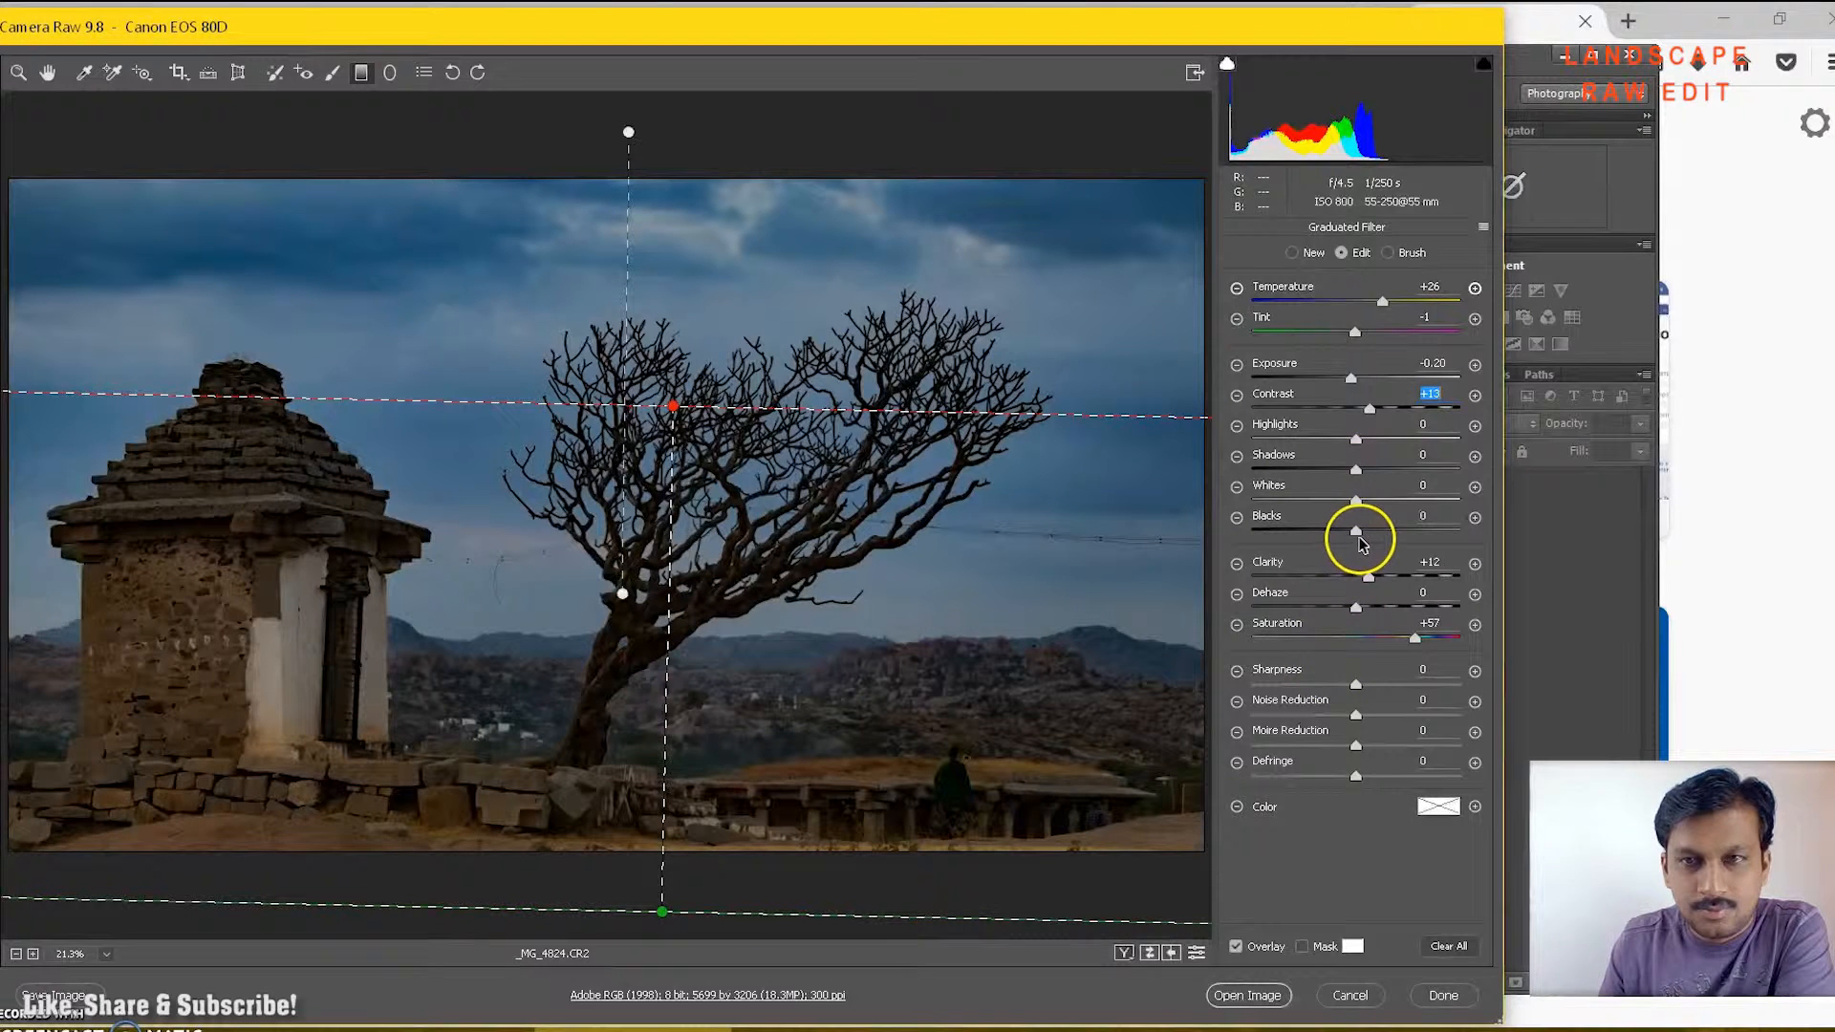
drag(1356, 532, 1353, 535)
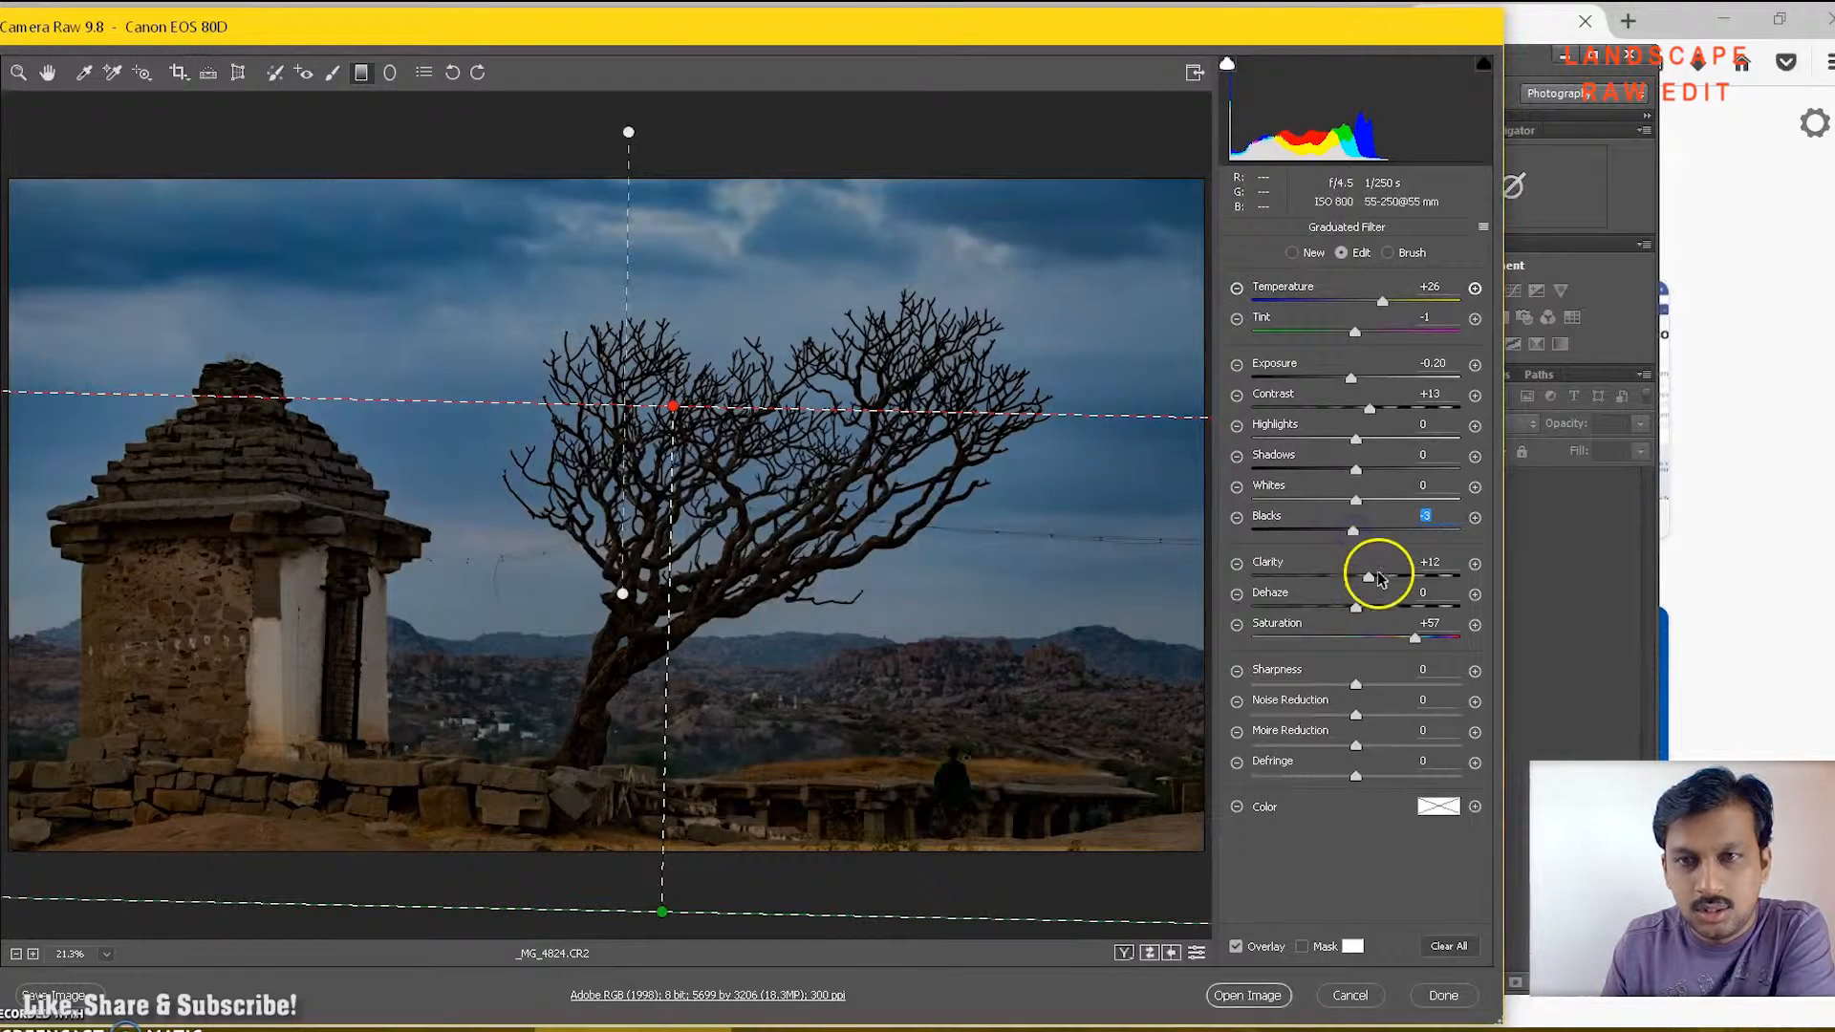
click(1355, 500)
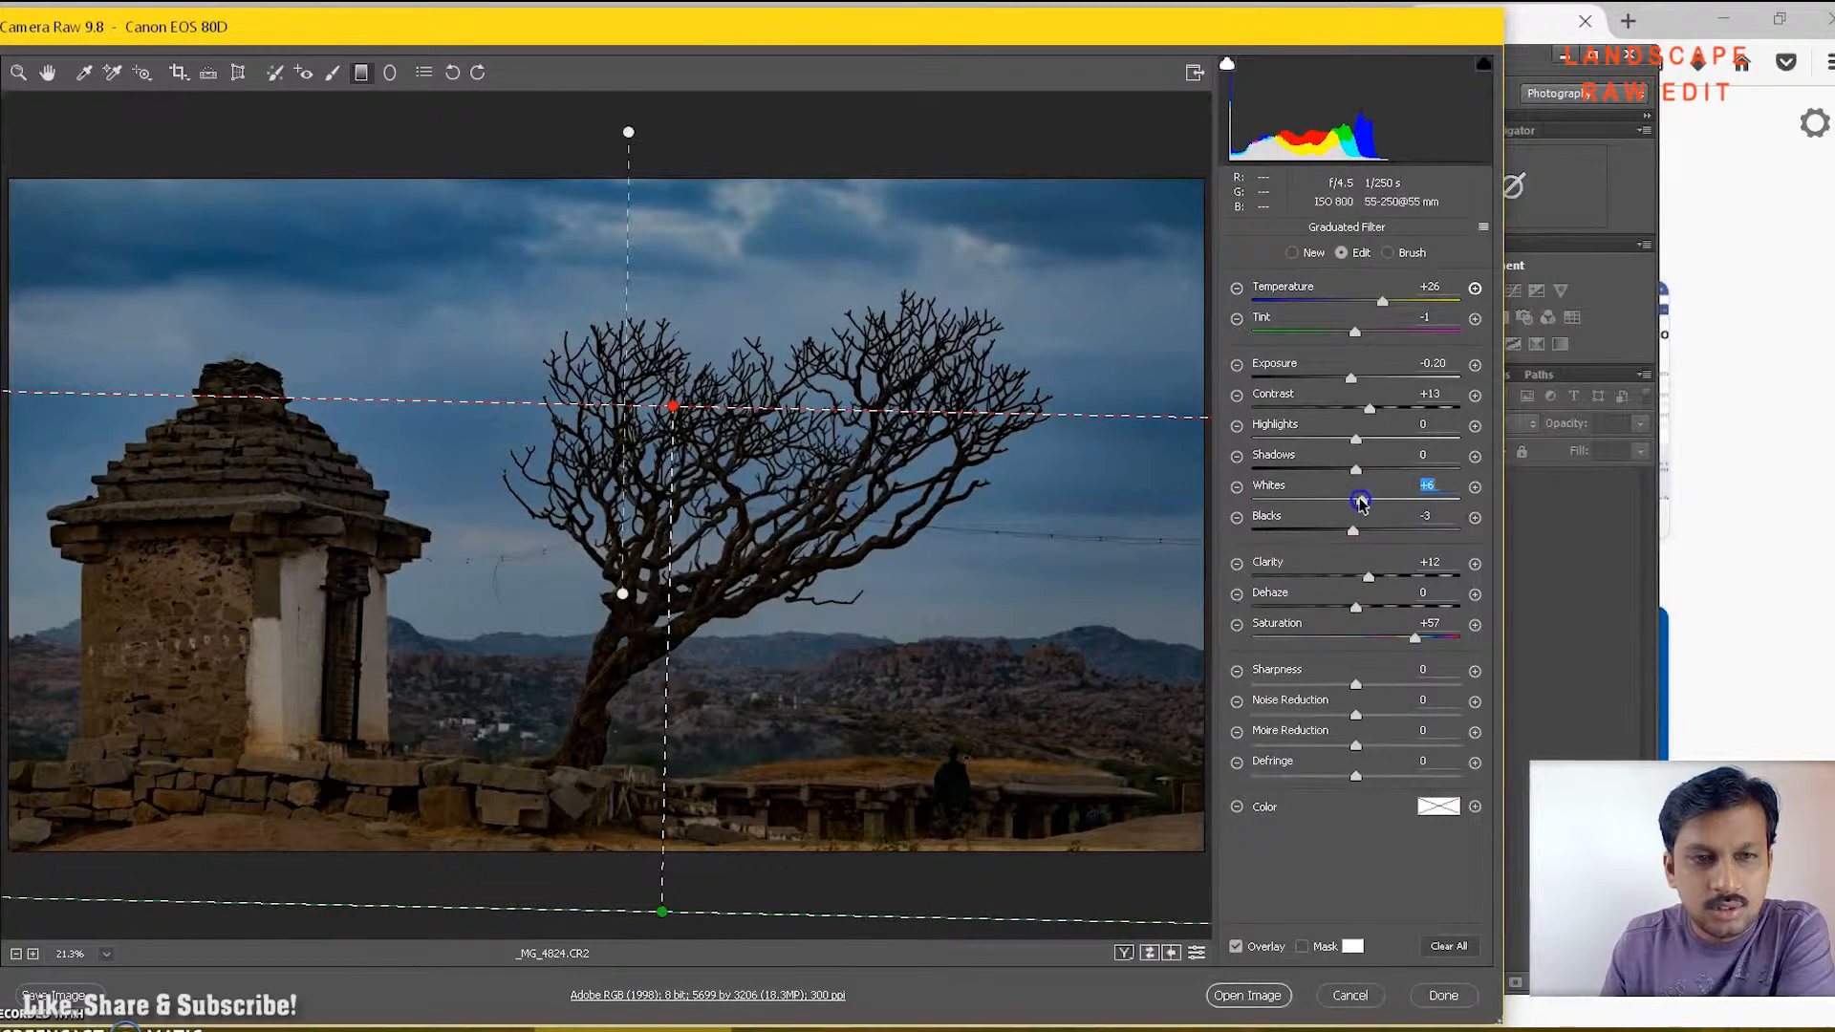
drag(1331, 501, 1332, 439)
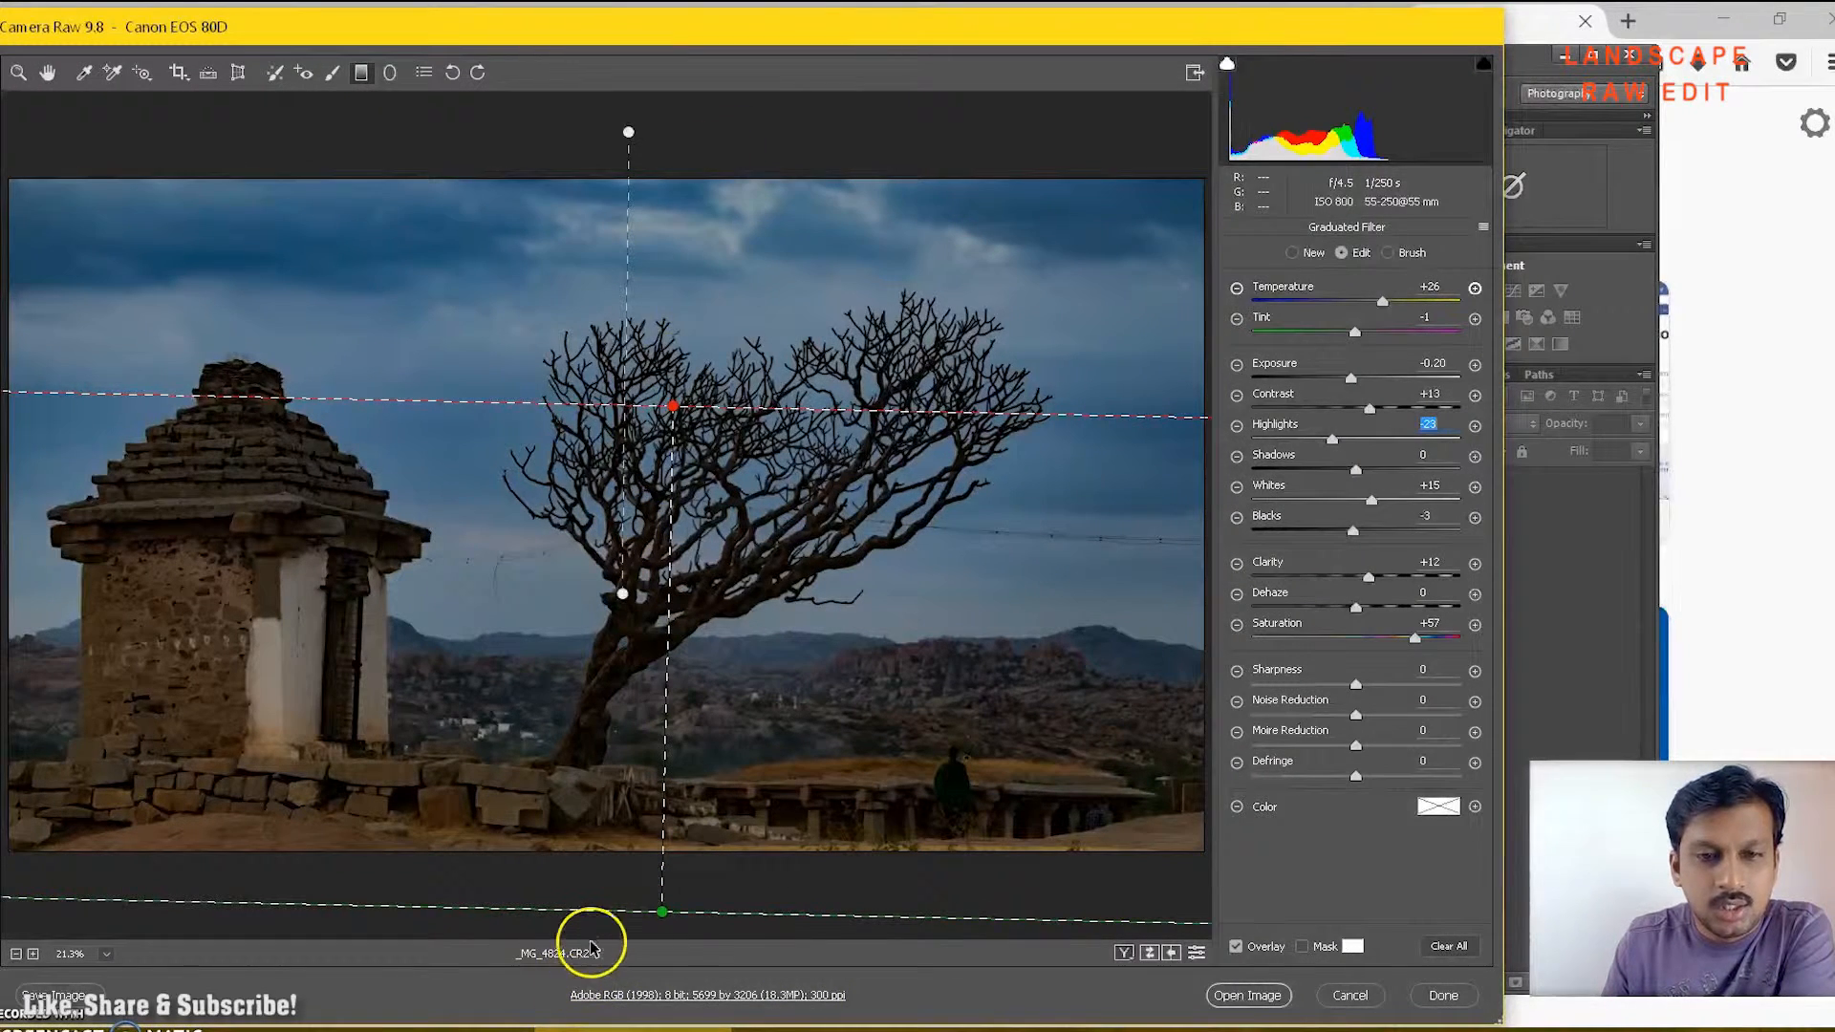
Add another graduated filter from below the photo up to just above the tree's crown and set its Temperature to +10.
drag(597, 929, 596, 200)
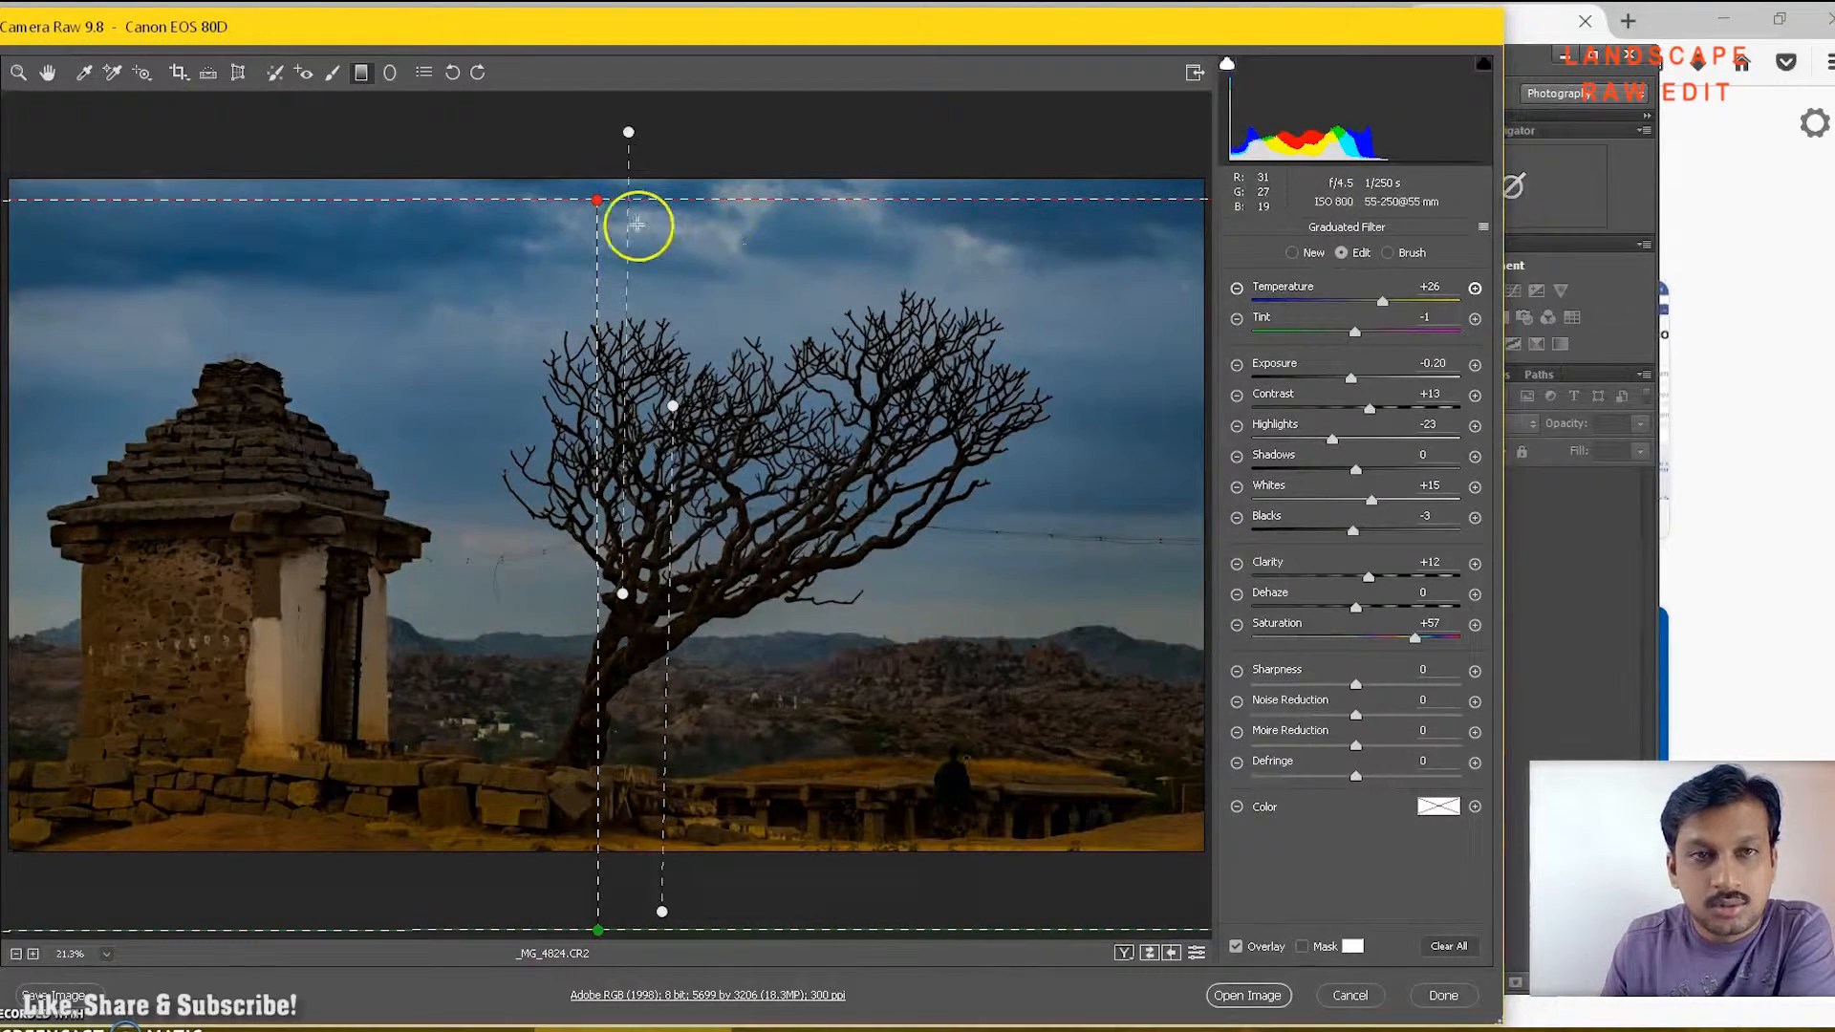
drag(598, 199, 622, 308)
click(1382, 291)
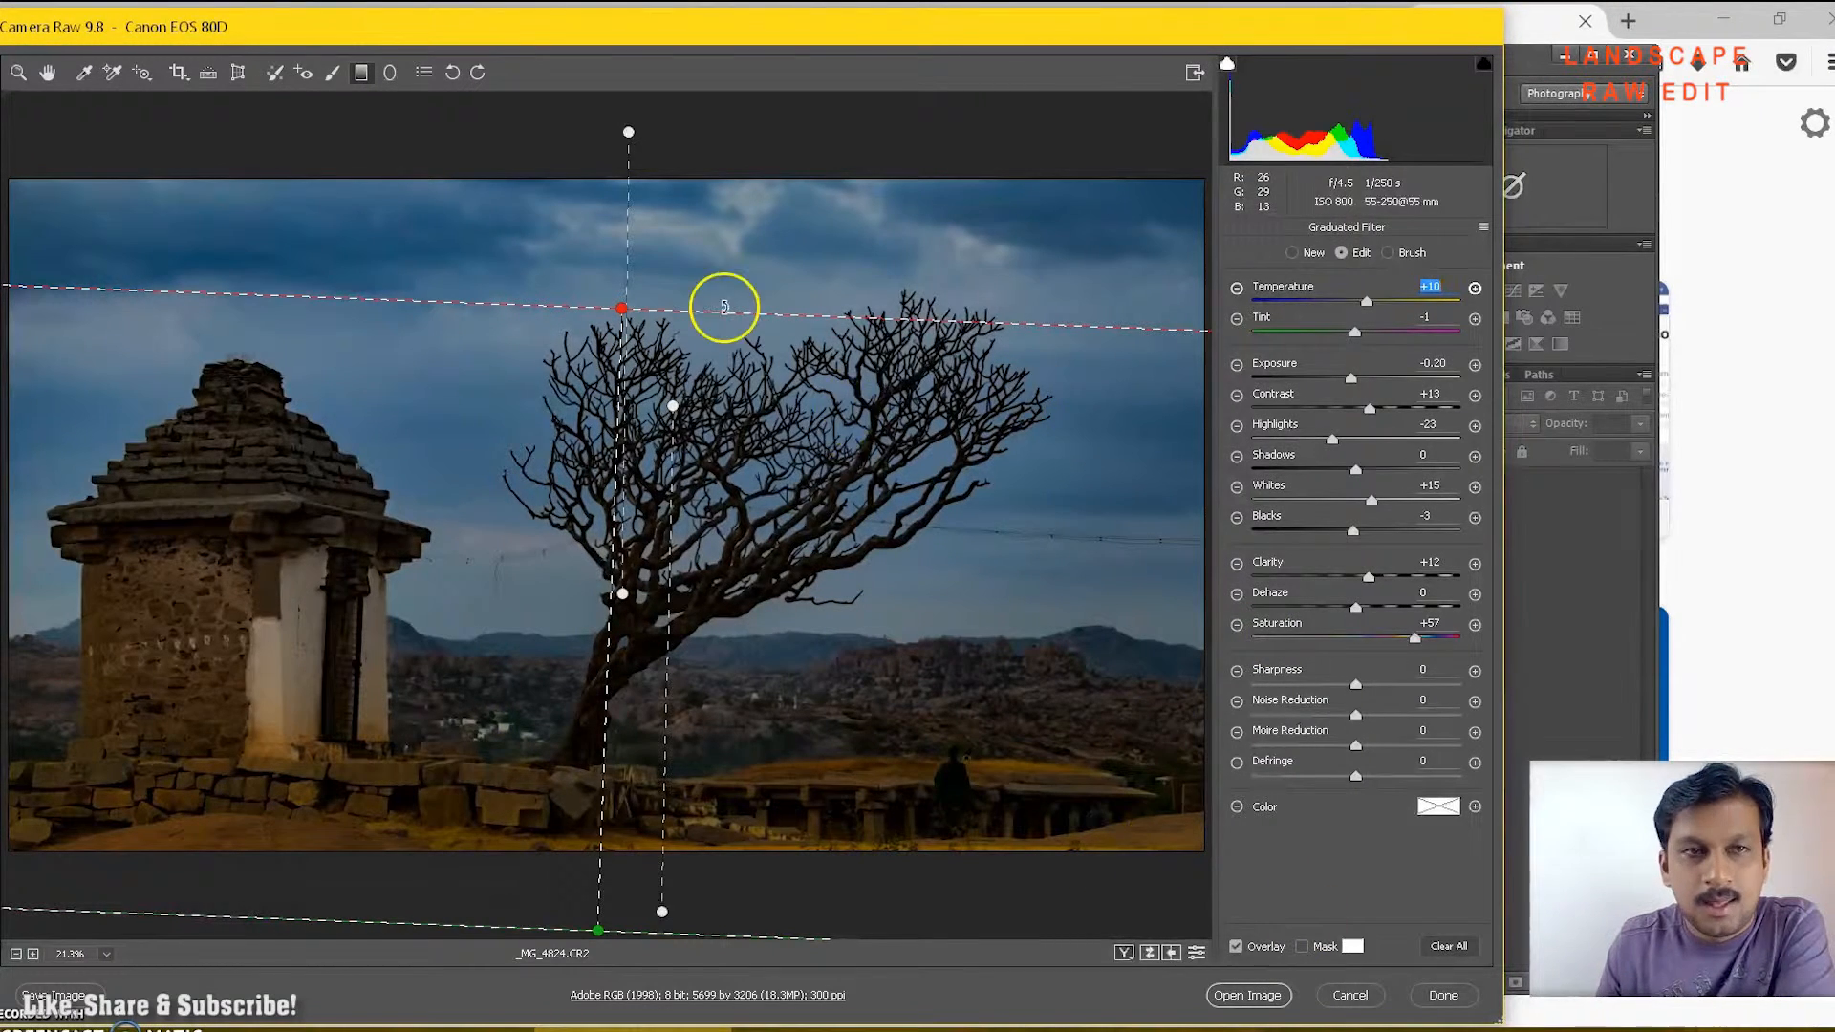
Activate Spot Removal and magnify the hanging wire between the temple and the tree to 100%.
click(332, 74)
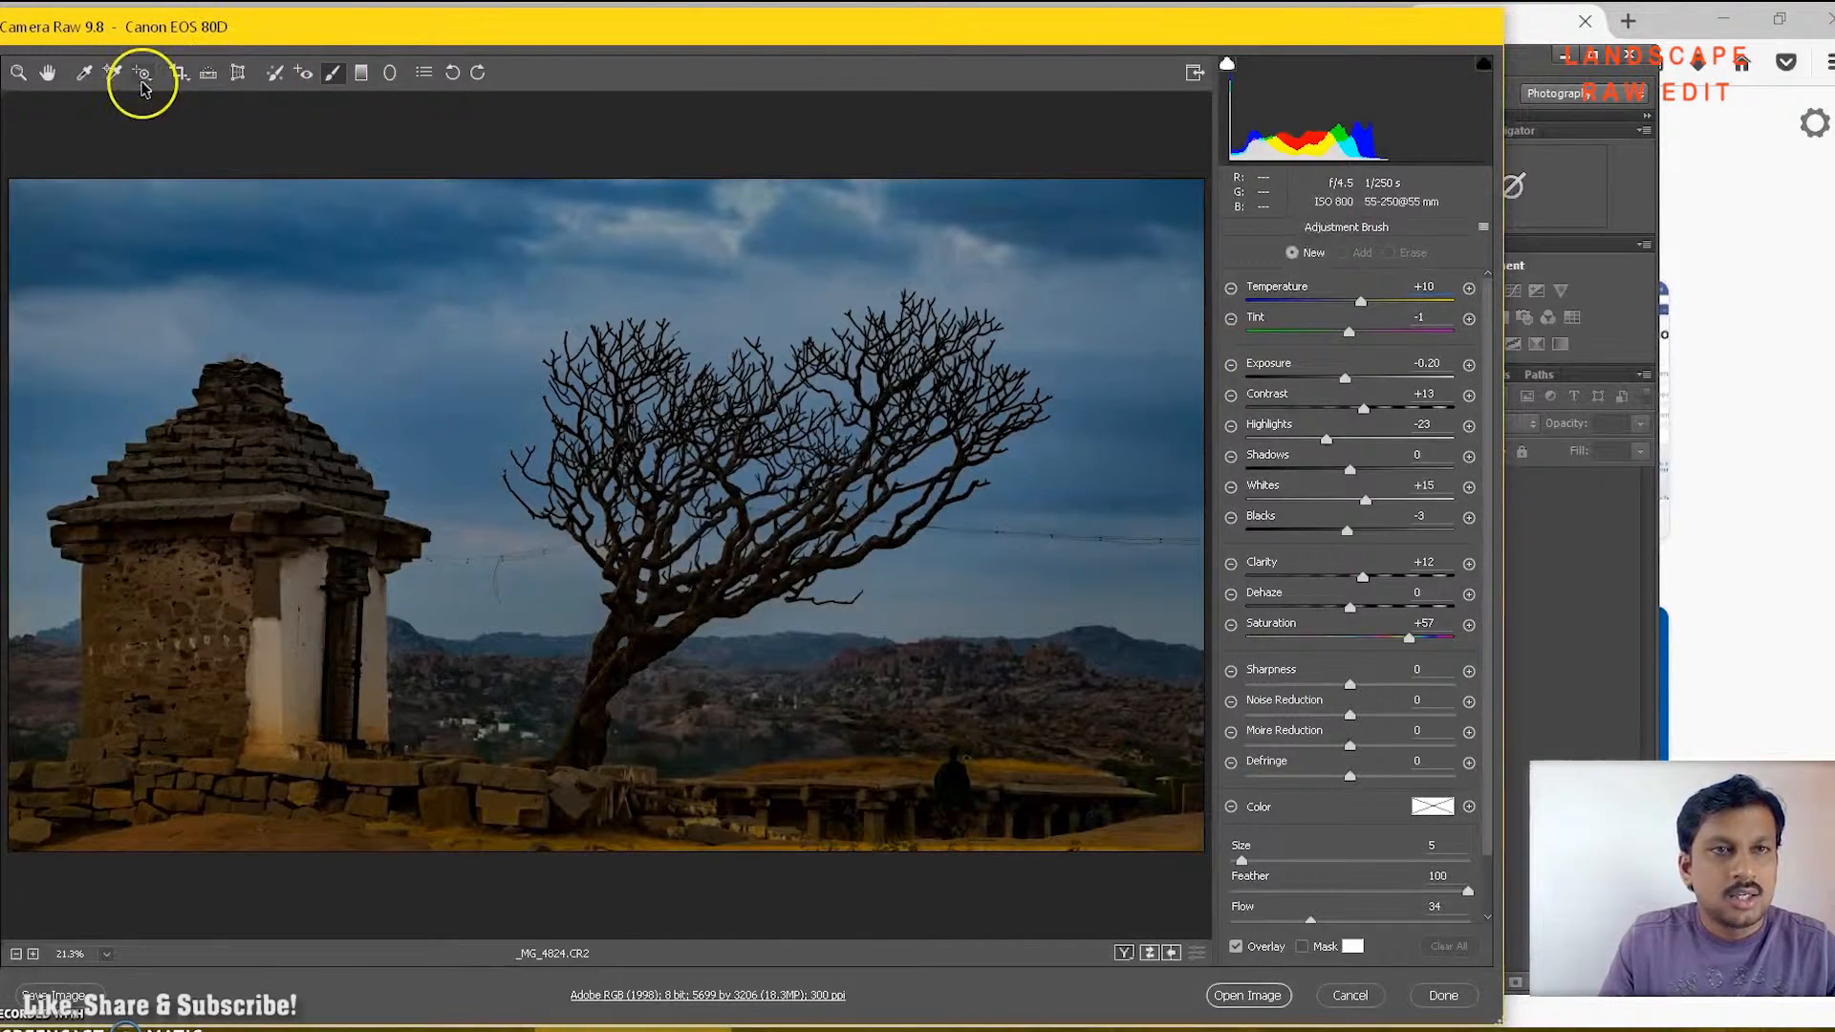
click(276, 75)
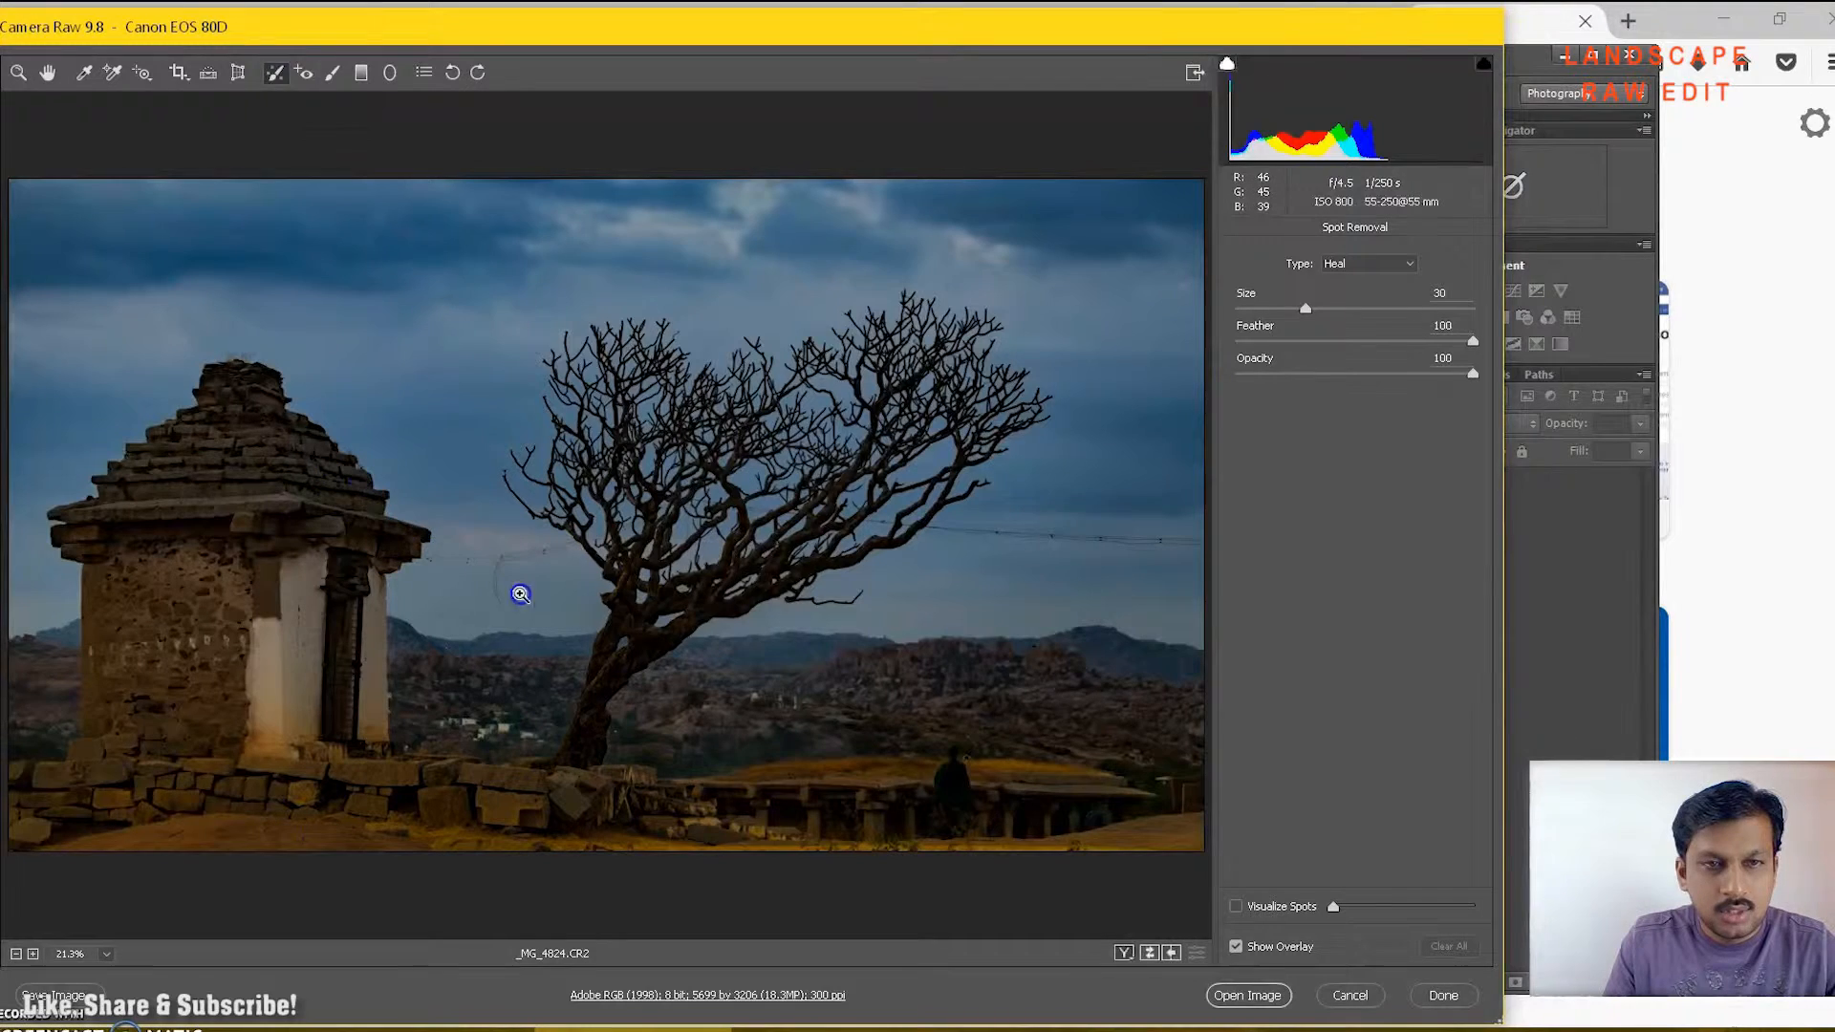
click(521, 581)
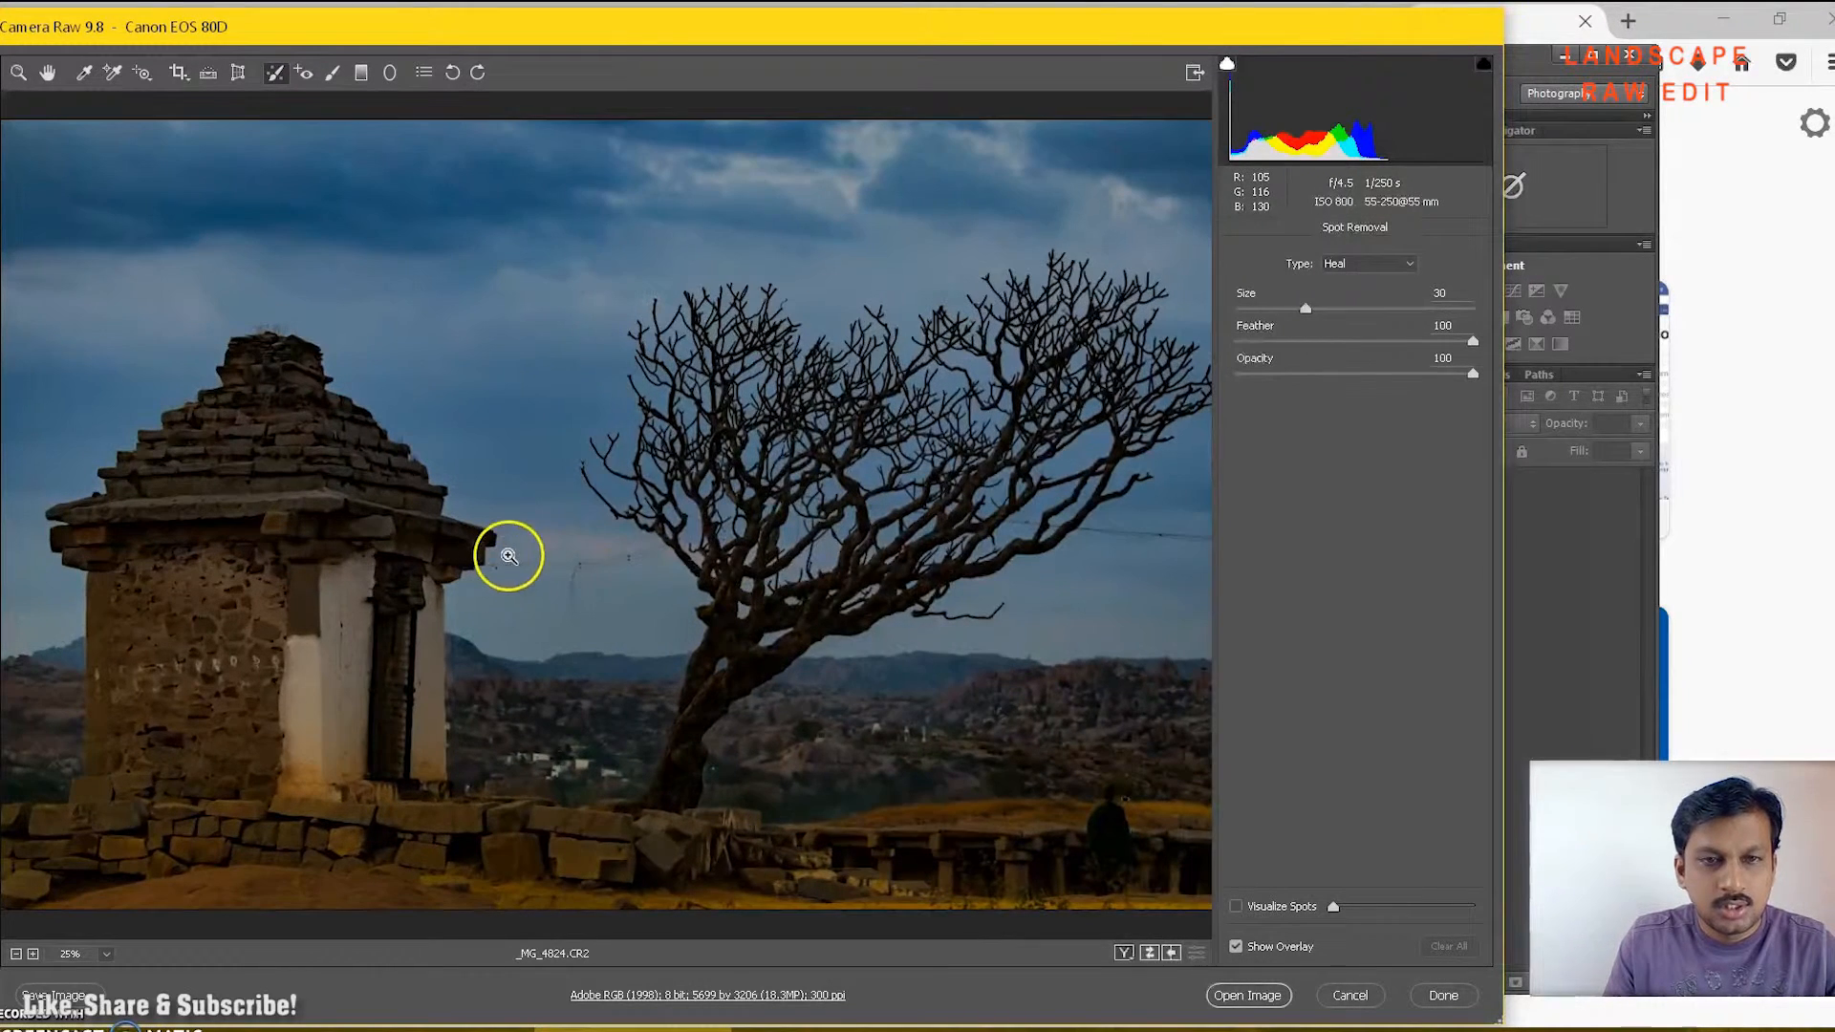
click(532, 553)
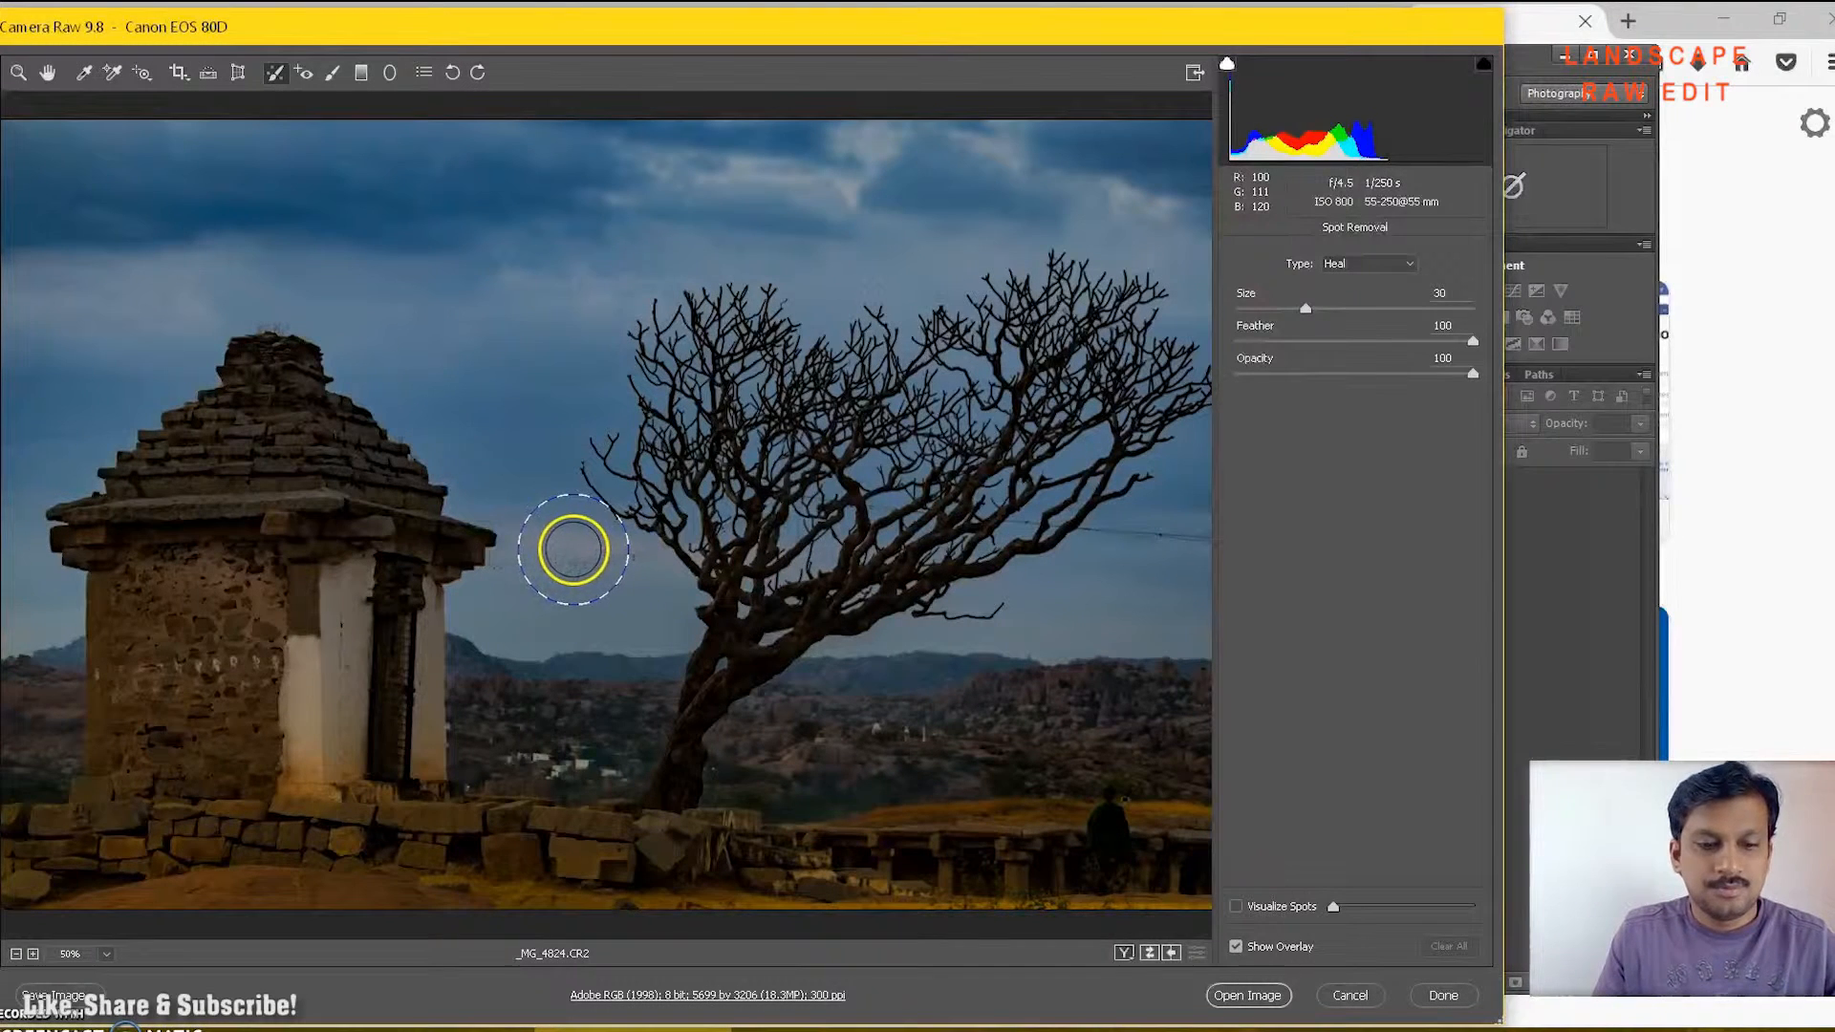
click(581, 579)
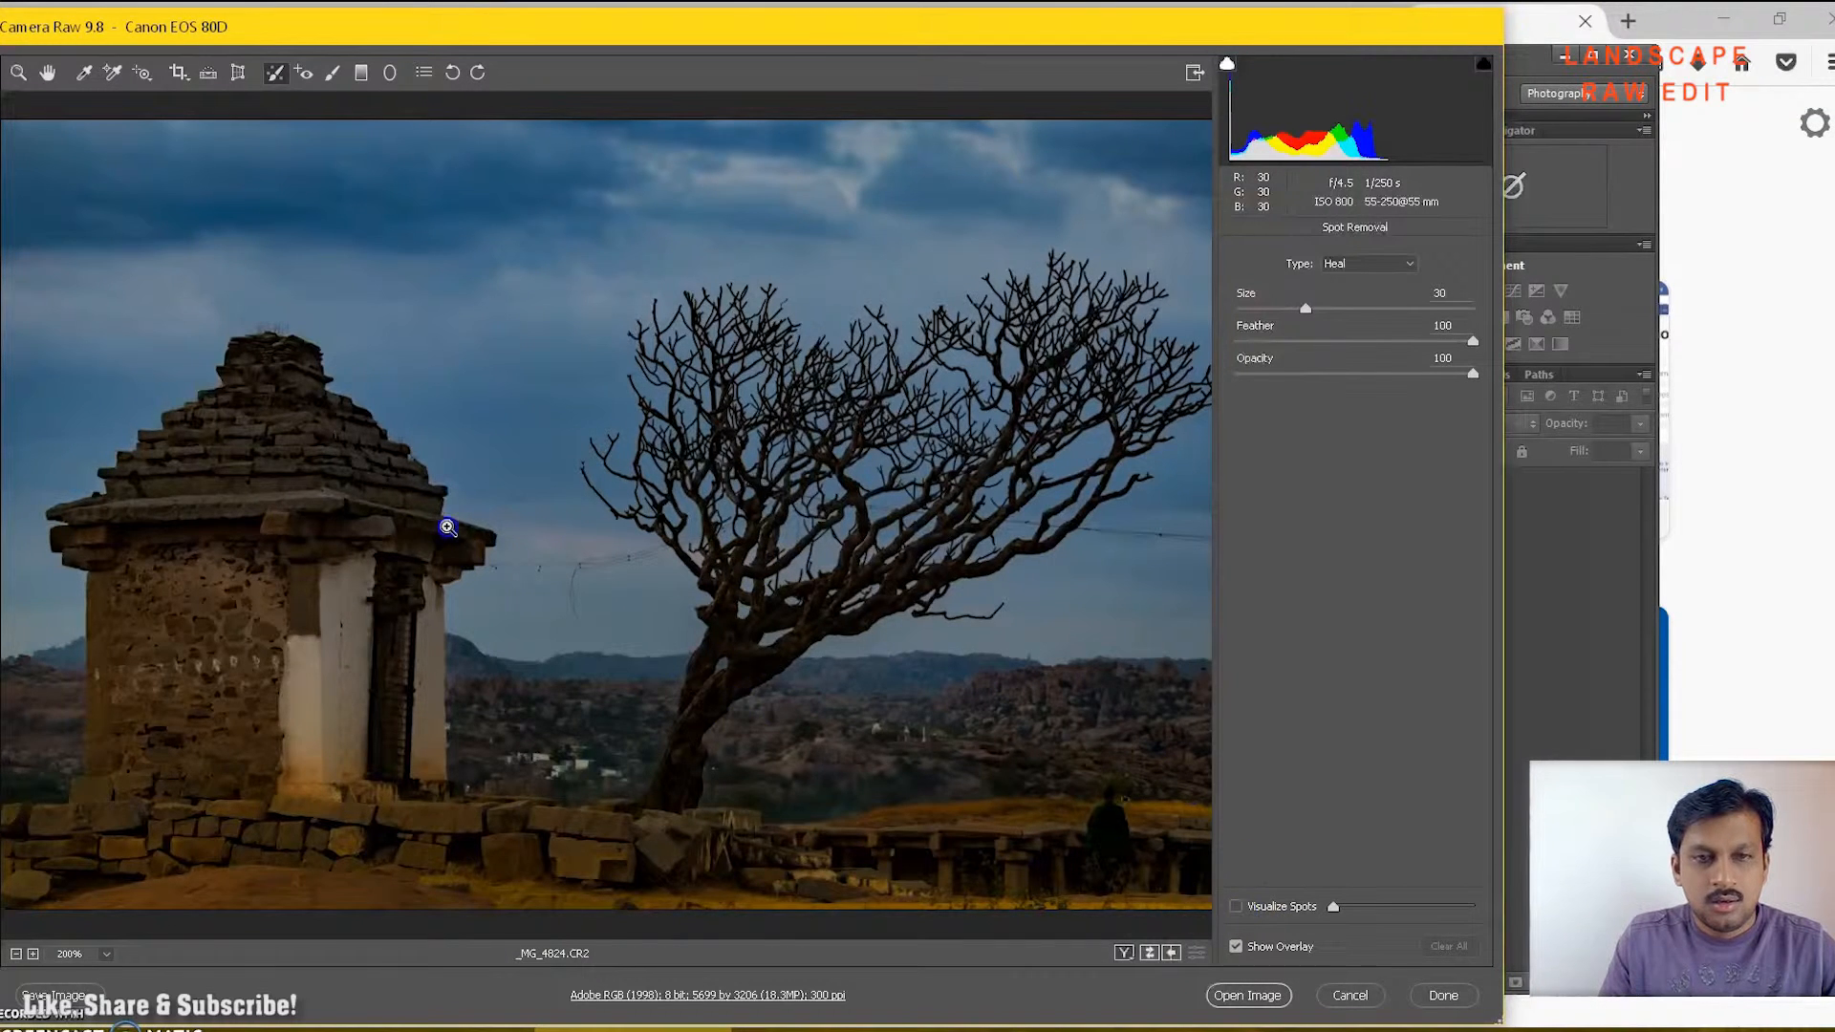
click(443, 524)
right_click(445, 516)
click(491, 513)
drag(504, 587, 553, 553)
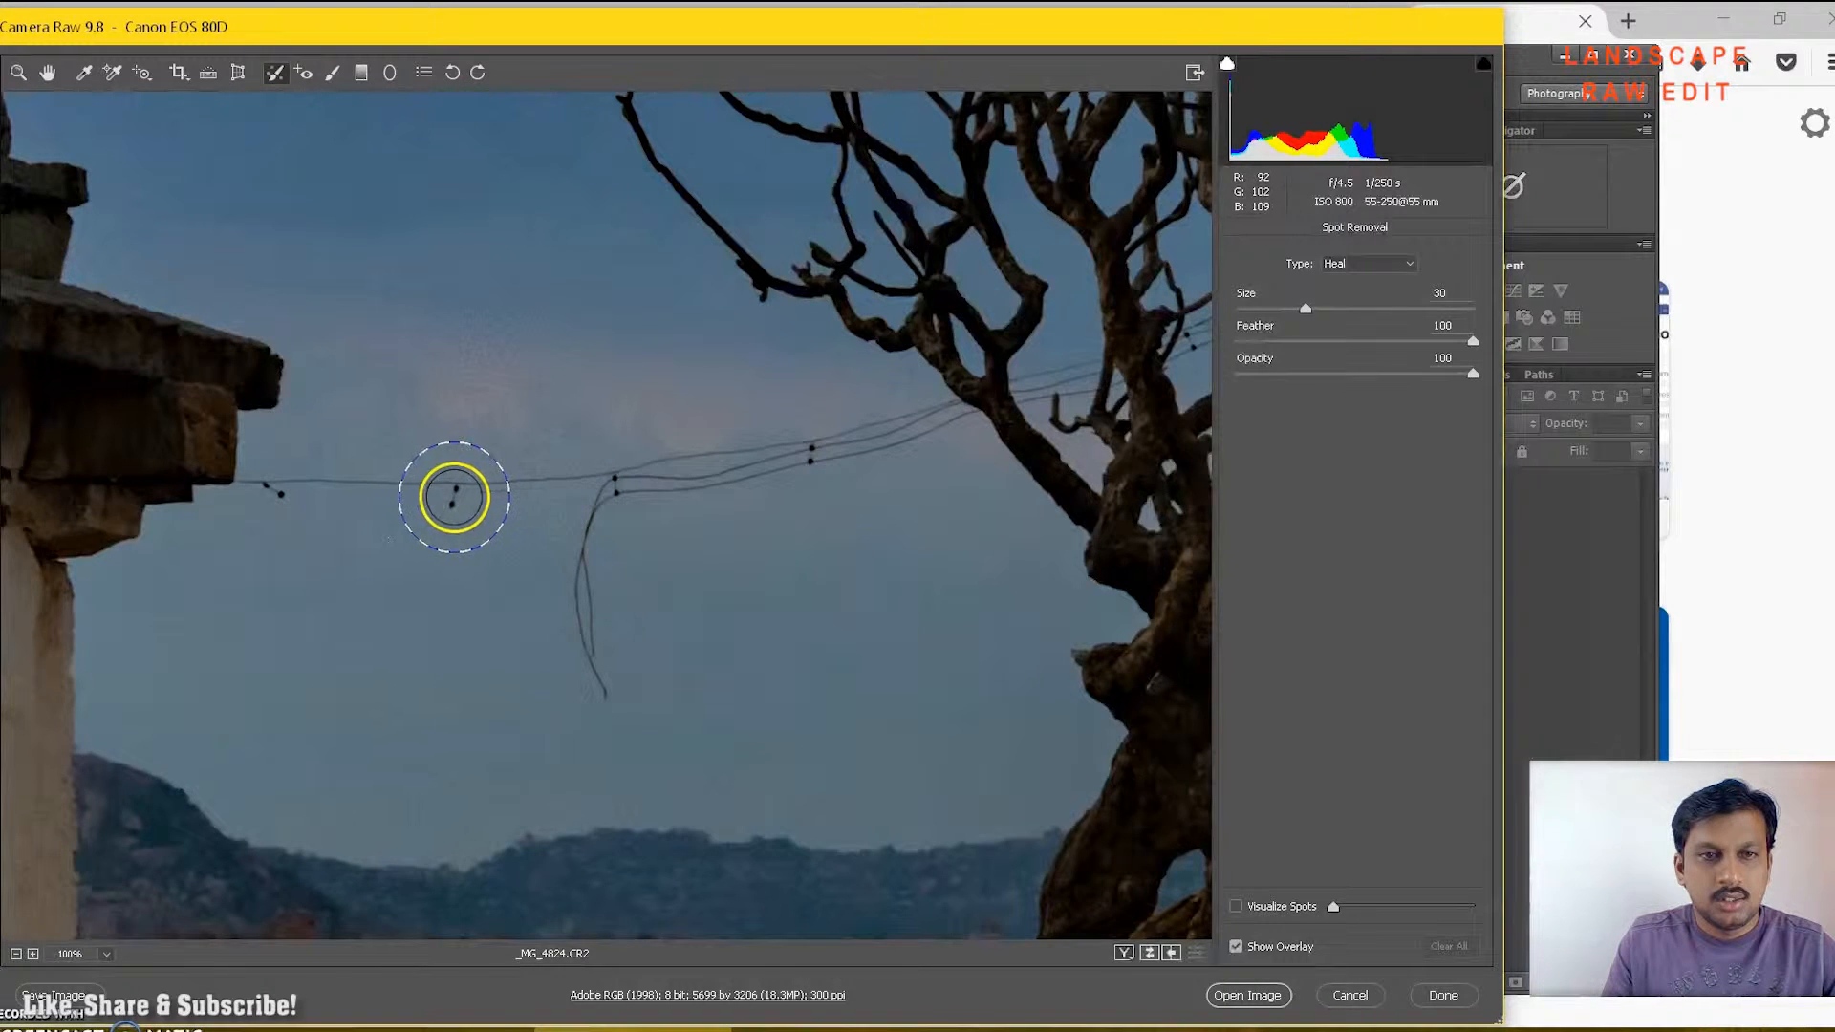
Place a size 30 healing spot on the wire between the temple and the tree, and move its source and target circles.
click(492, 367)
click(363, 584)
click(436, 390)
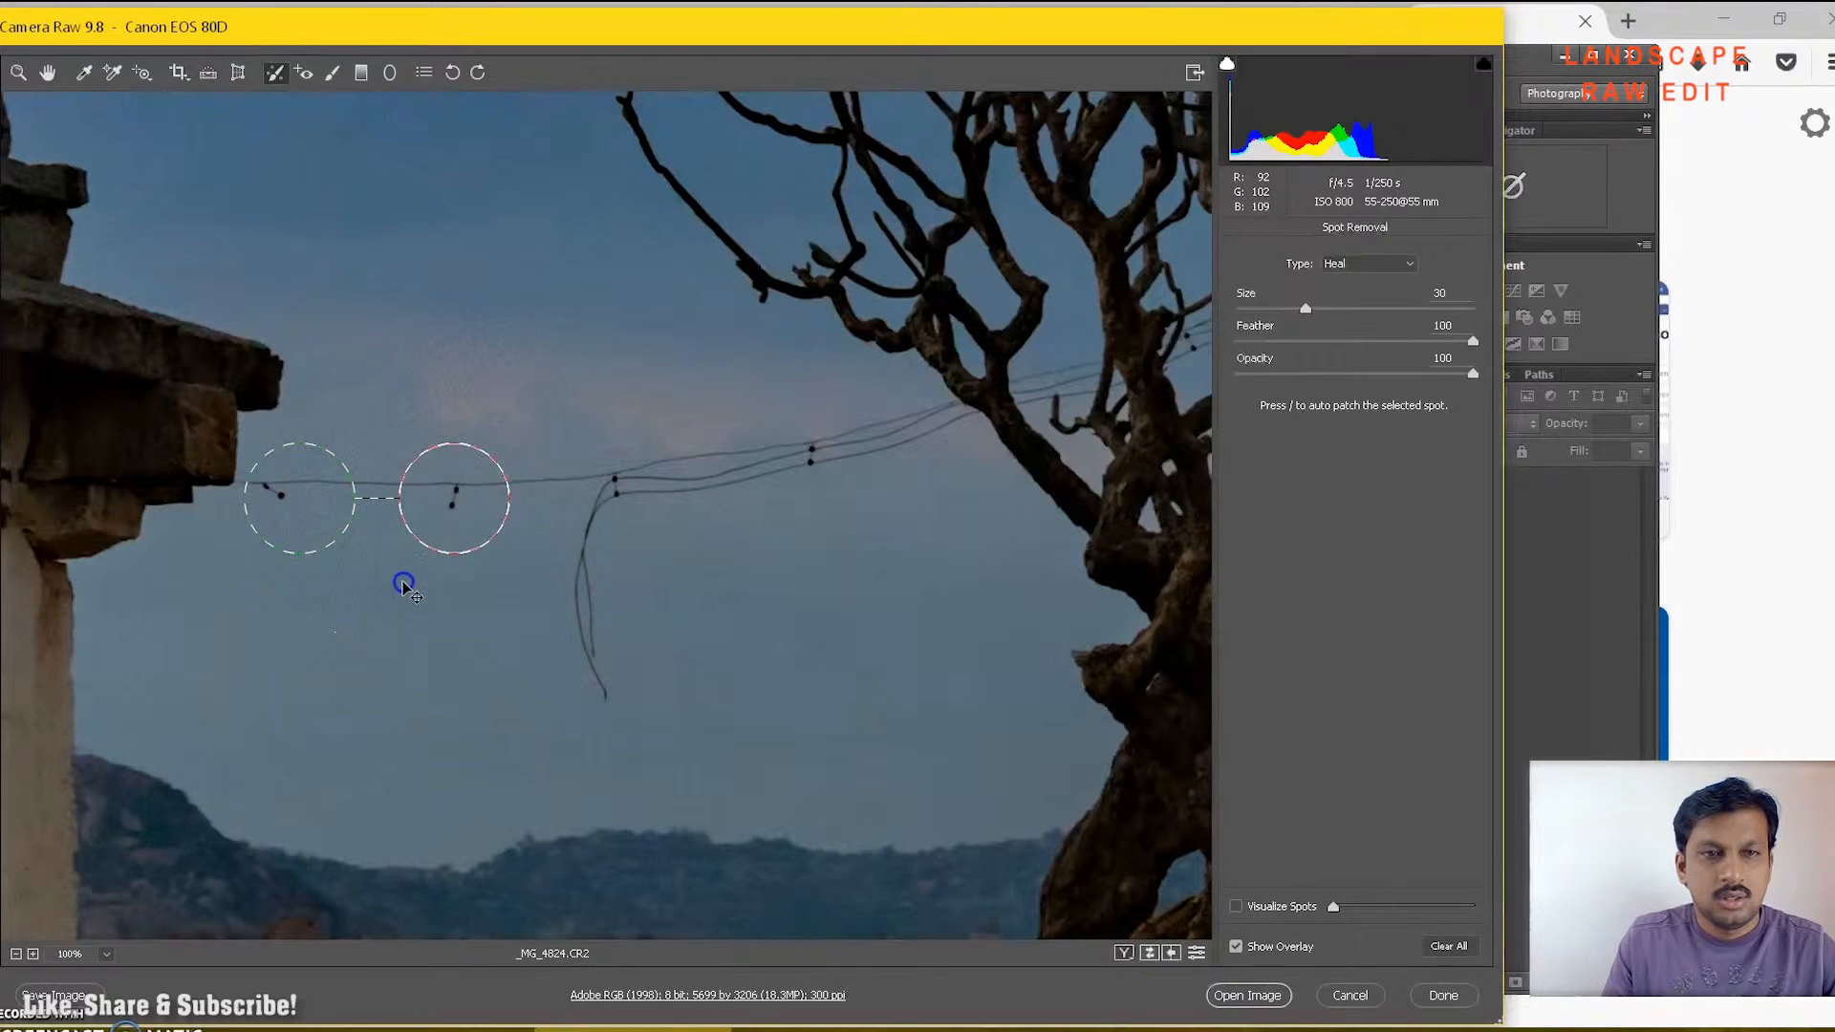
click(267, 491)
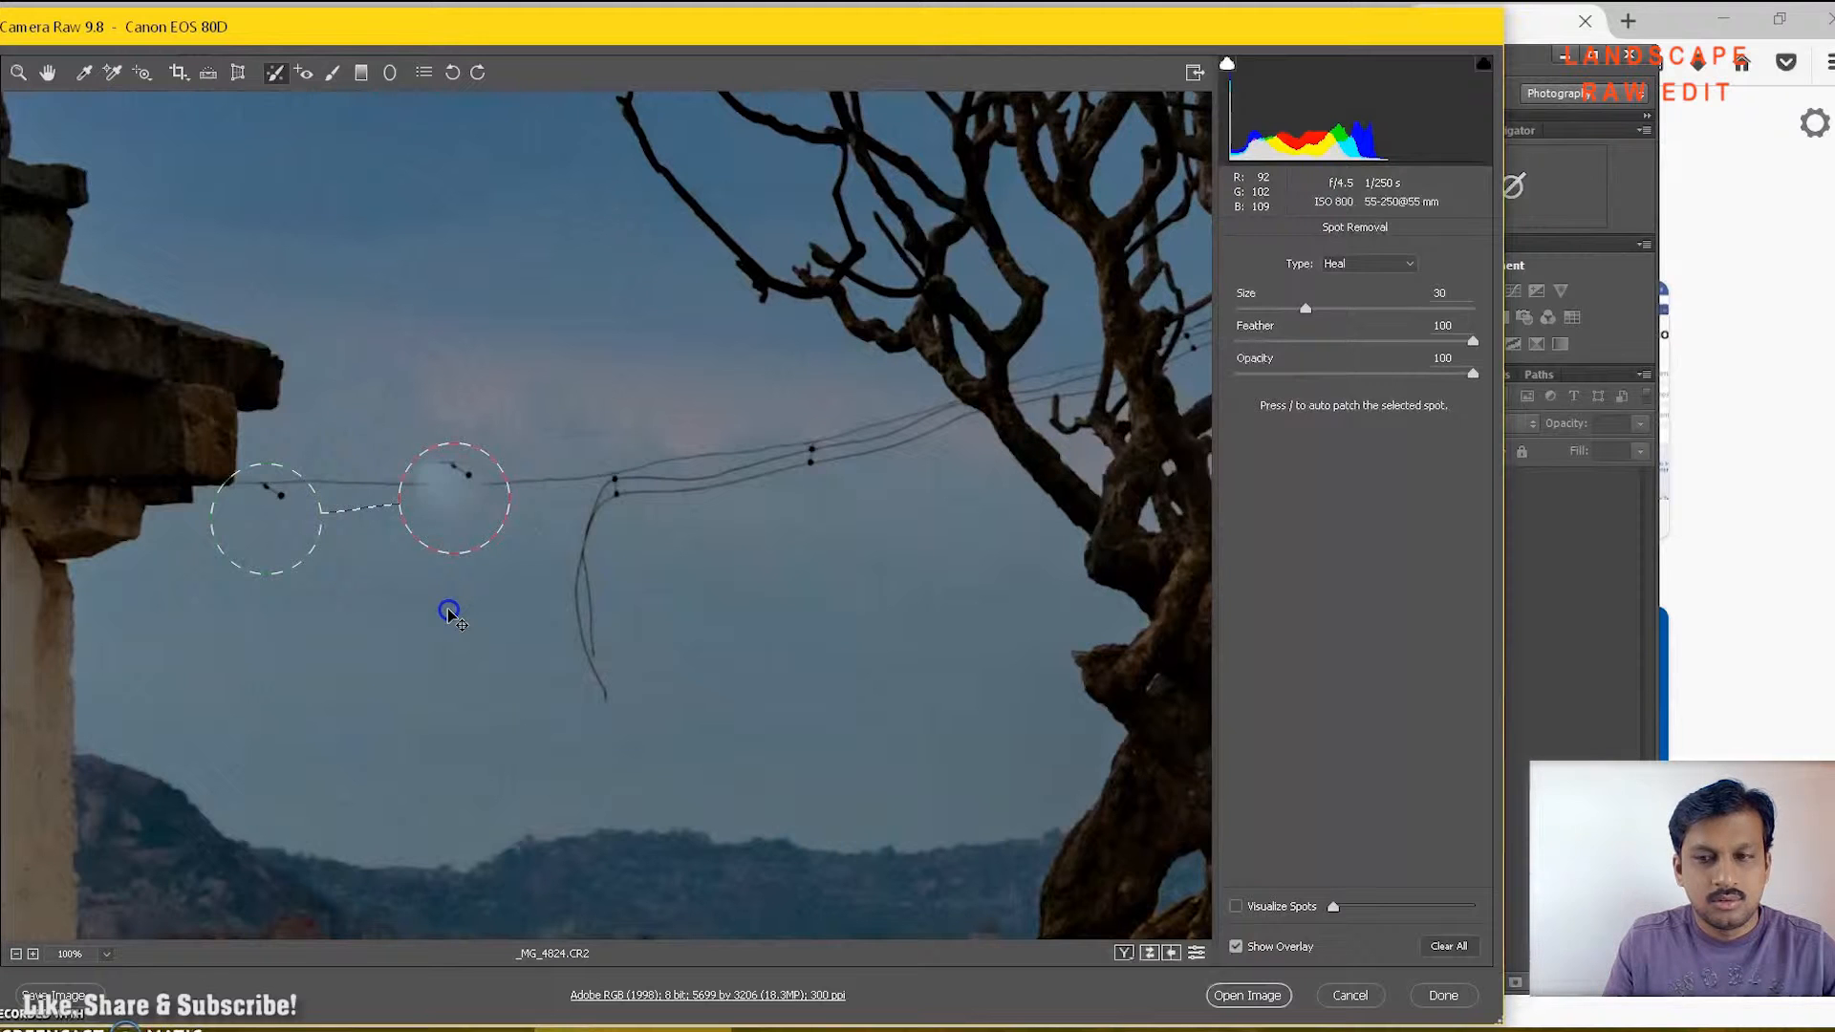
mouse_move(468, 523)
mouse_down()
mouse_move(478, 483)
mouse_move(397, 450)
mouse_move(479, 483)
mouse_move(468, 537)
mouse_up()
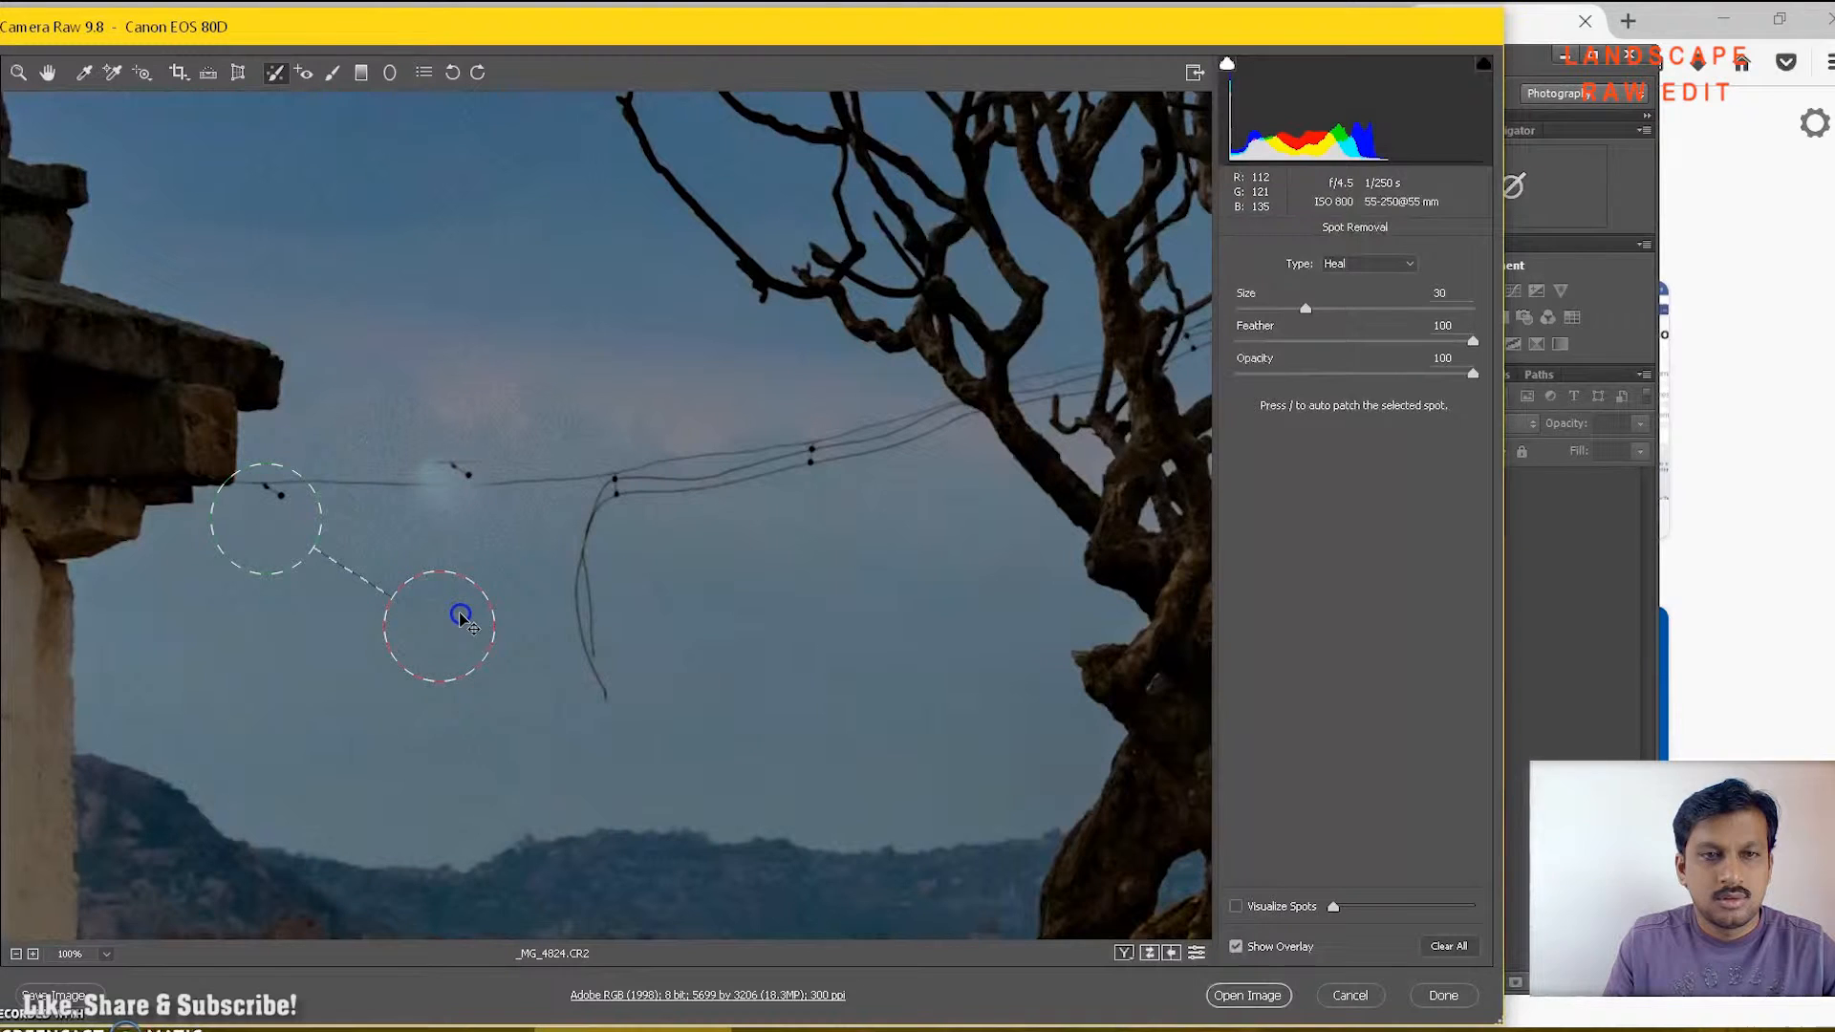
click(442, 503)
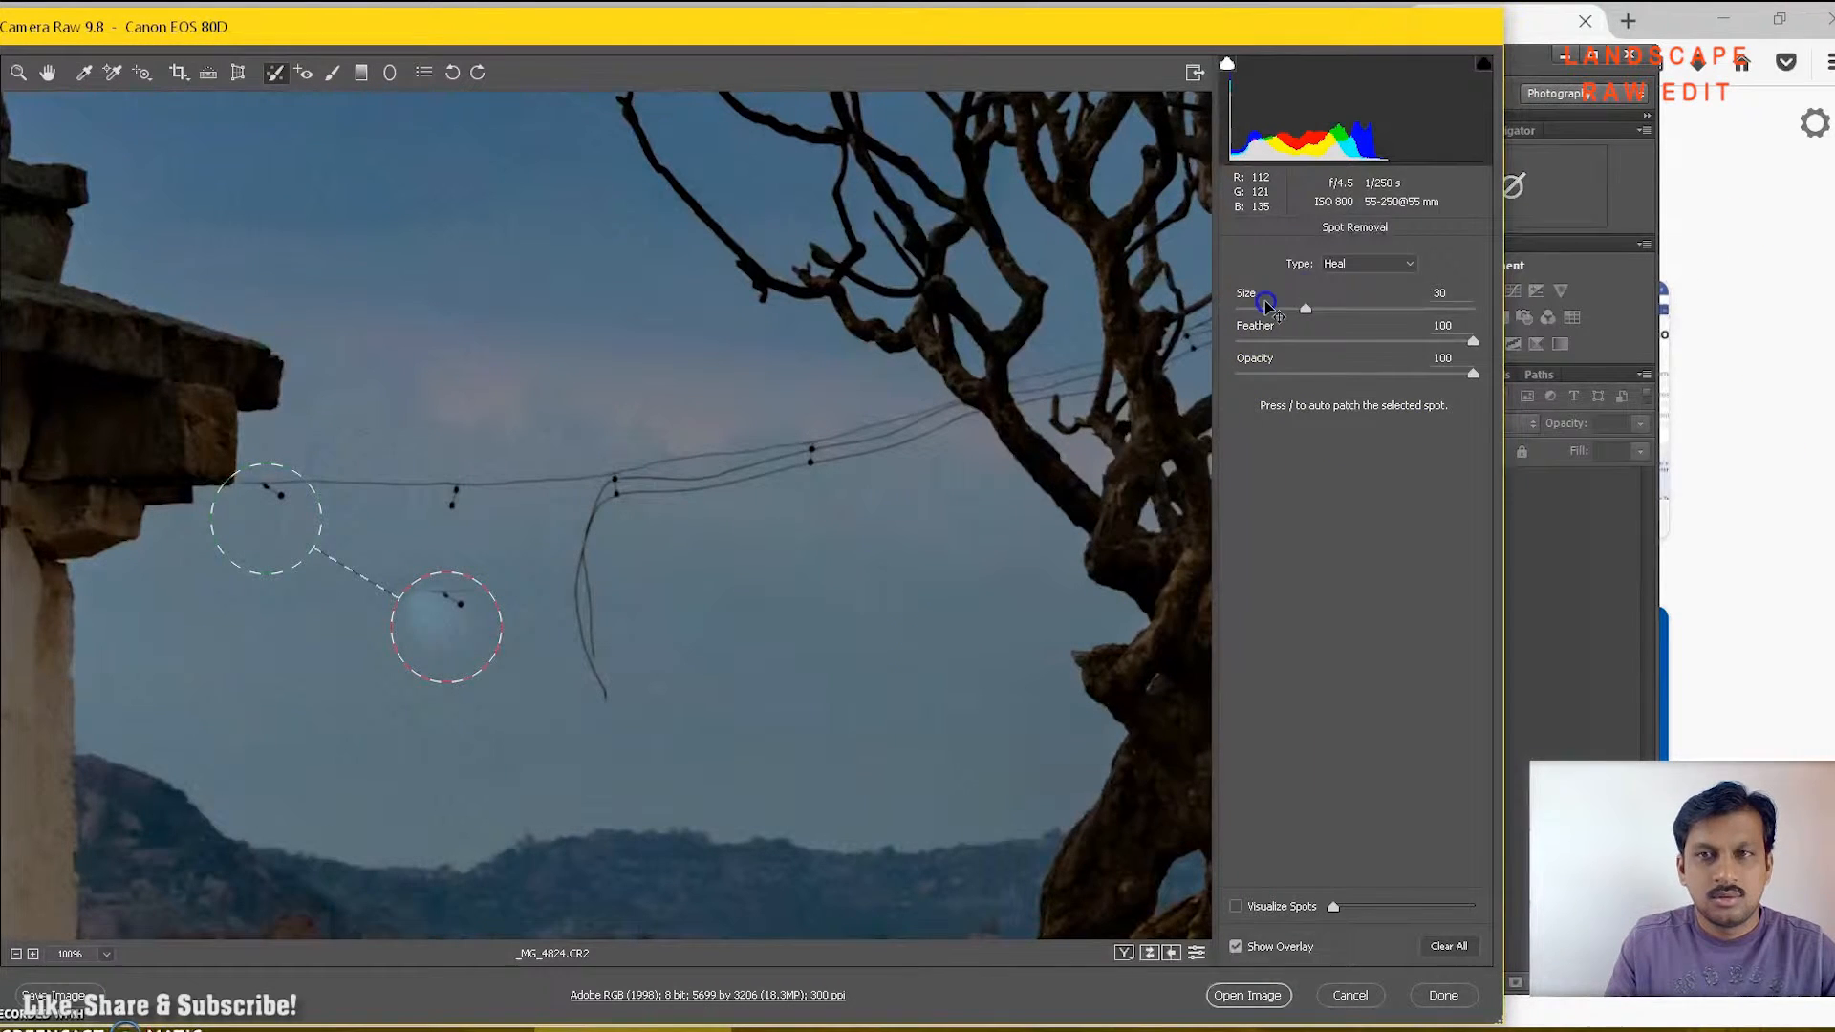
Set the Spot Removal type to Clone and its size to 9.
click(1338, 266)
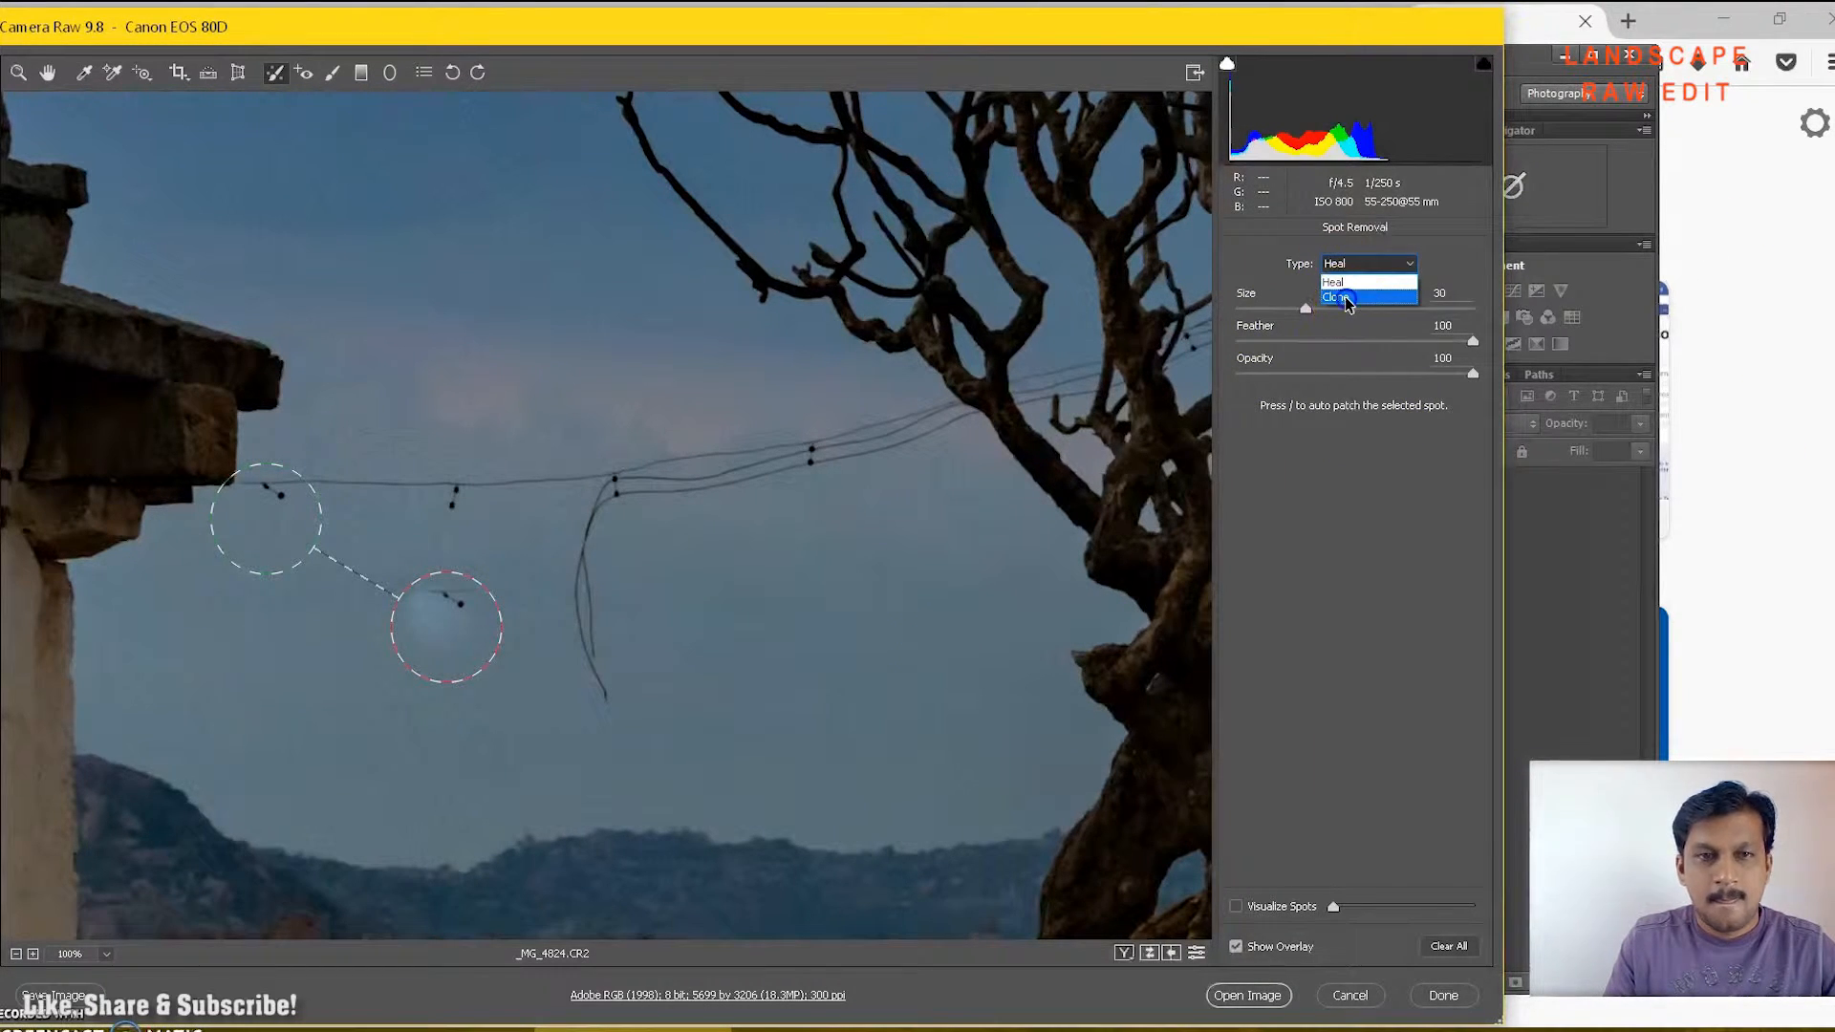
click(1343, 298)
drag(1305, 308, 1257, 304)
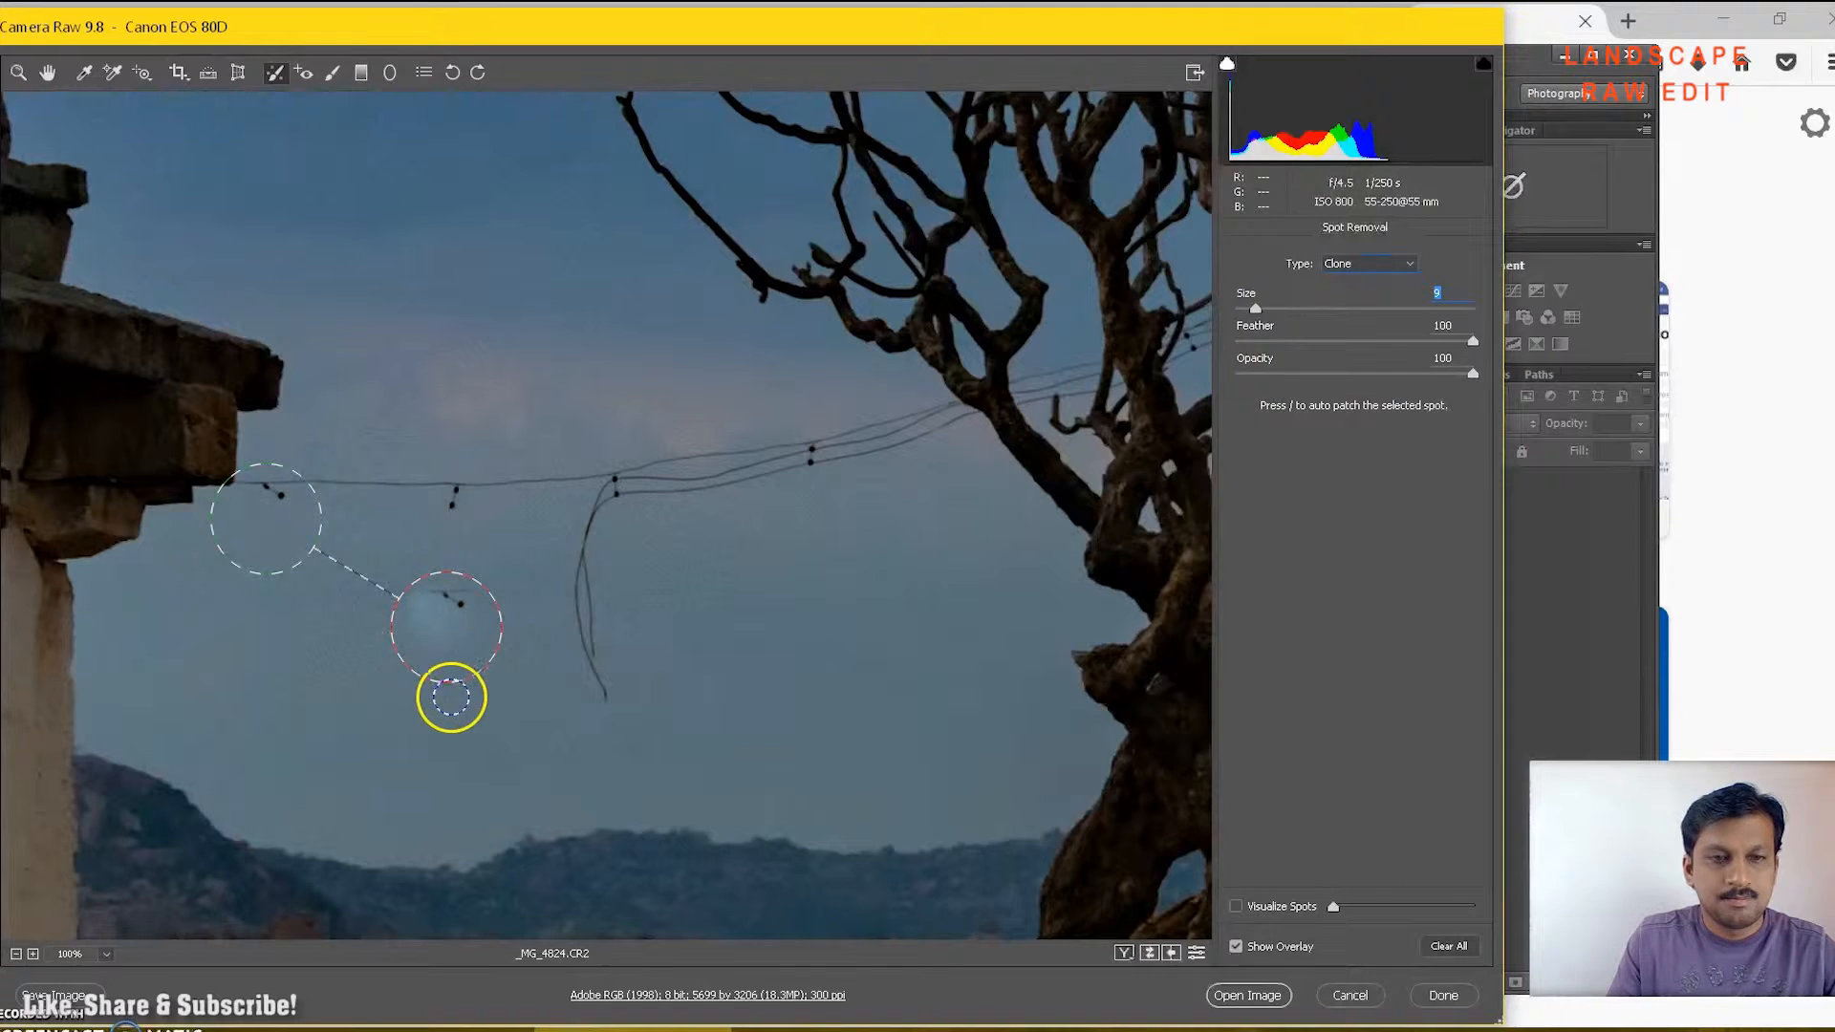
Undo the last spot removal edit, open the photo from Camera Raw in Photoshop, and dismiss the Selective Tool palette.
key(ctrl+z)
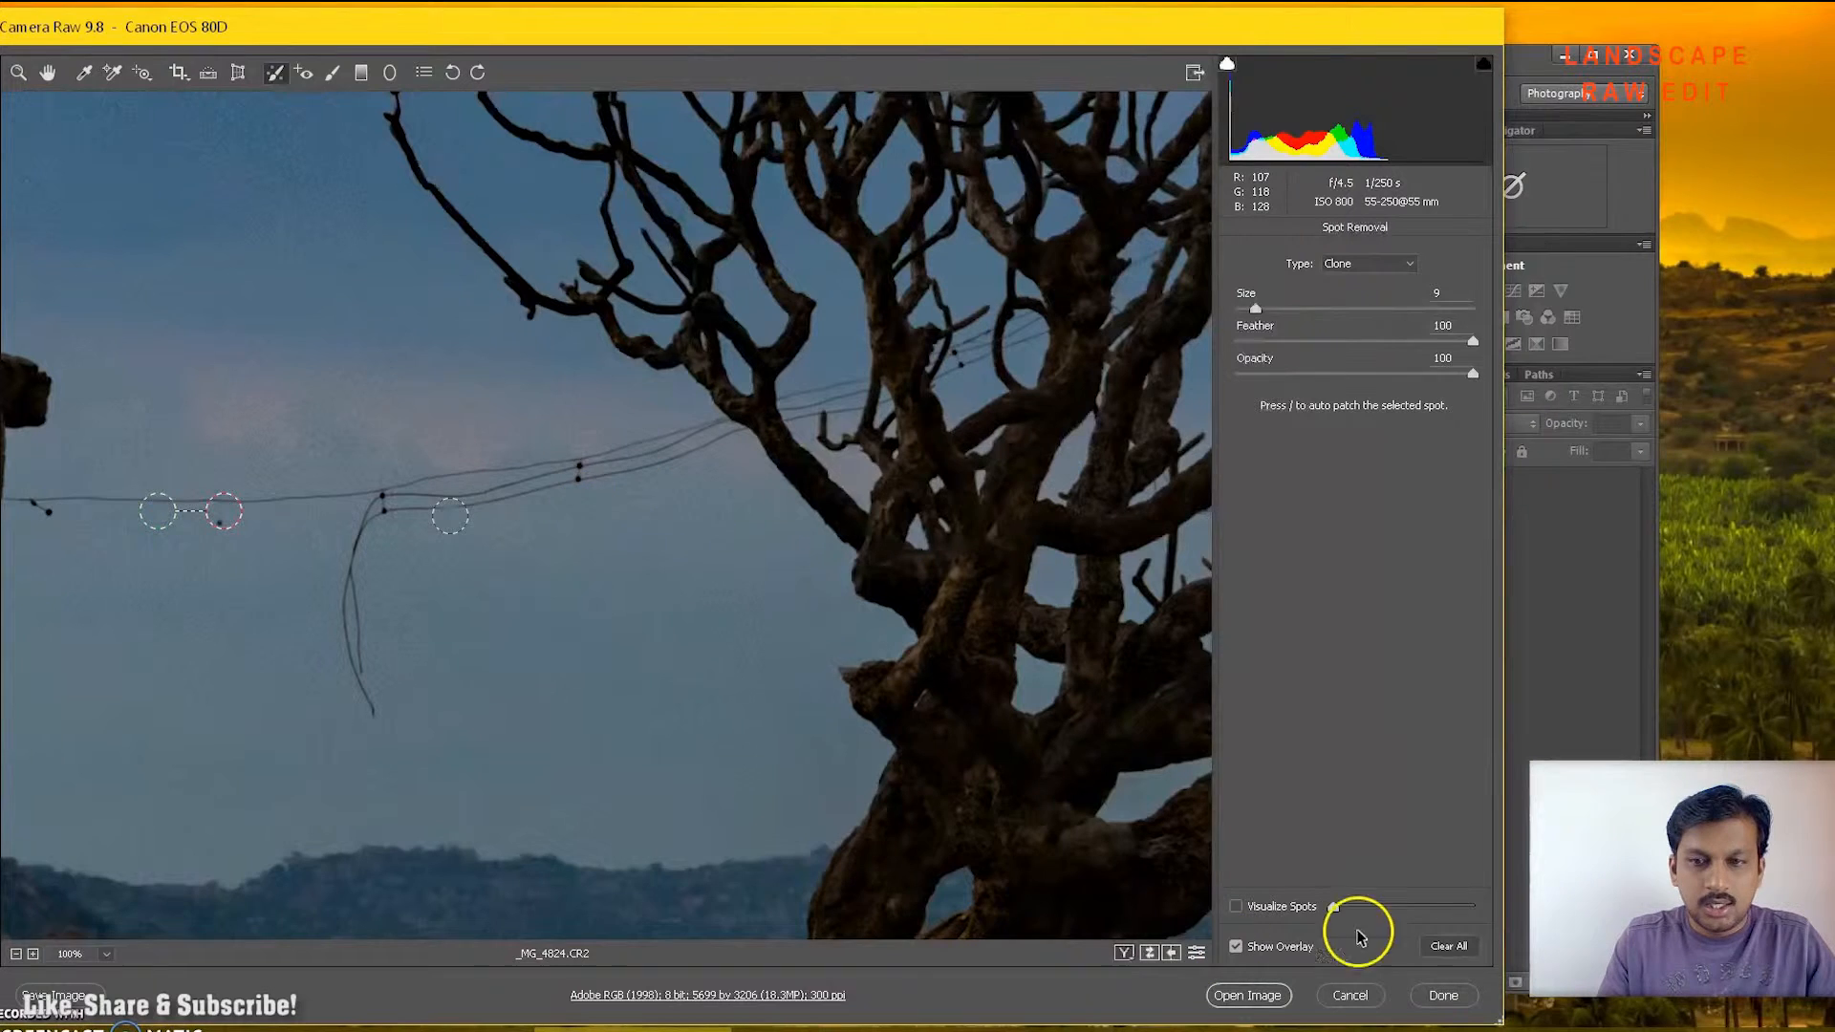
click(1242, 996)
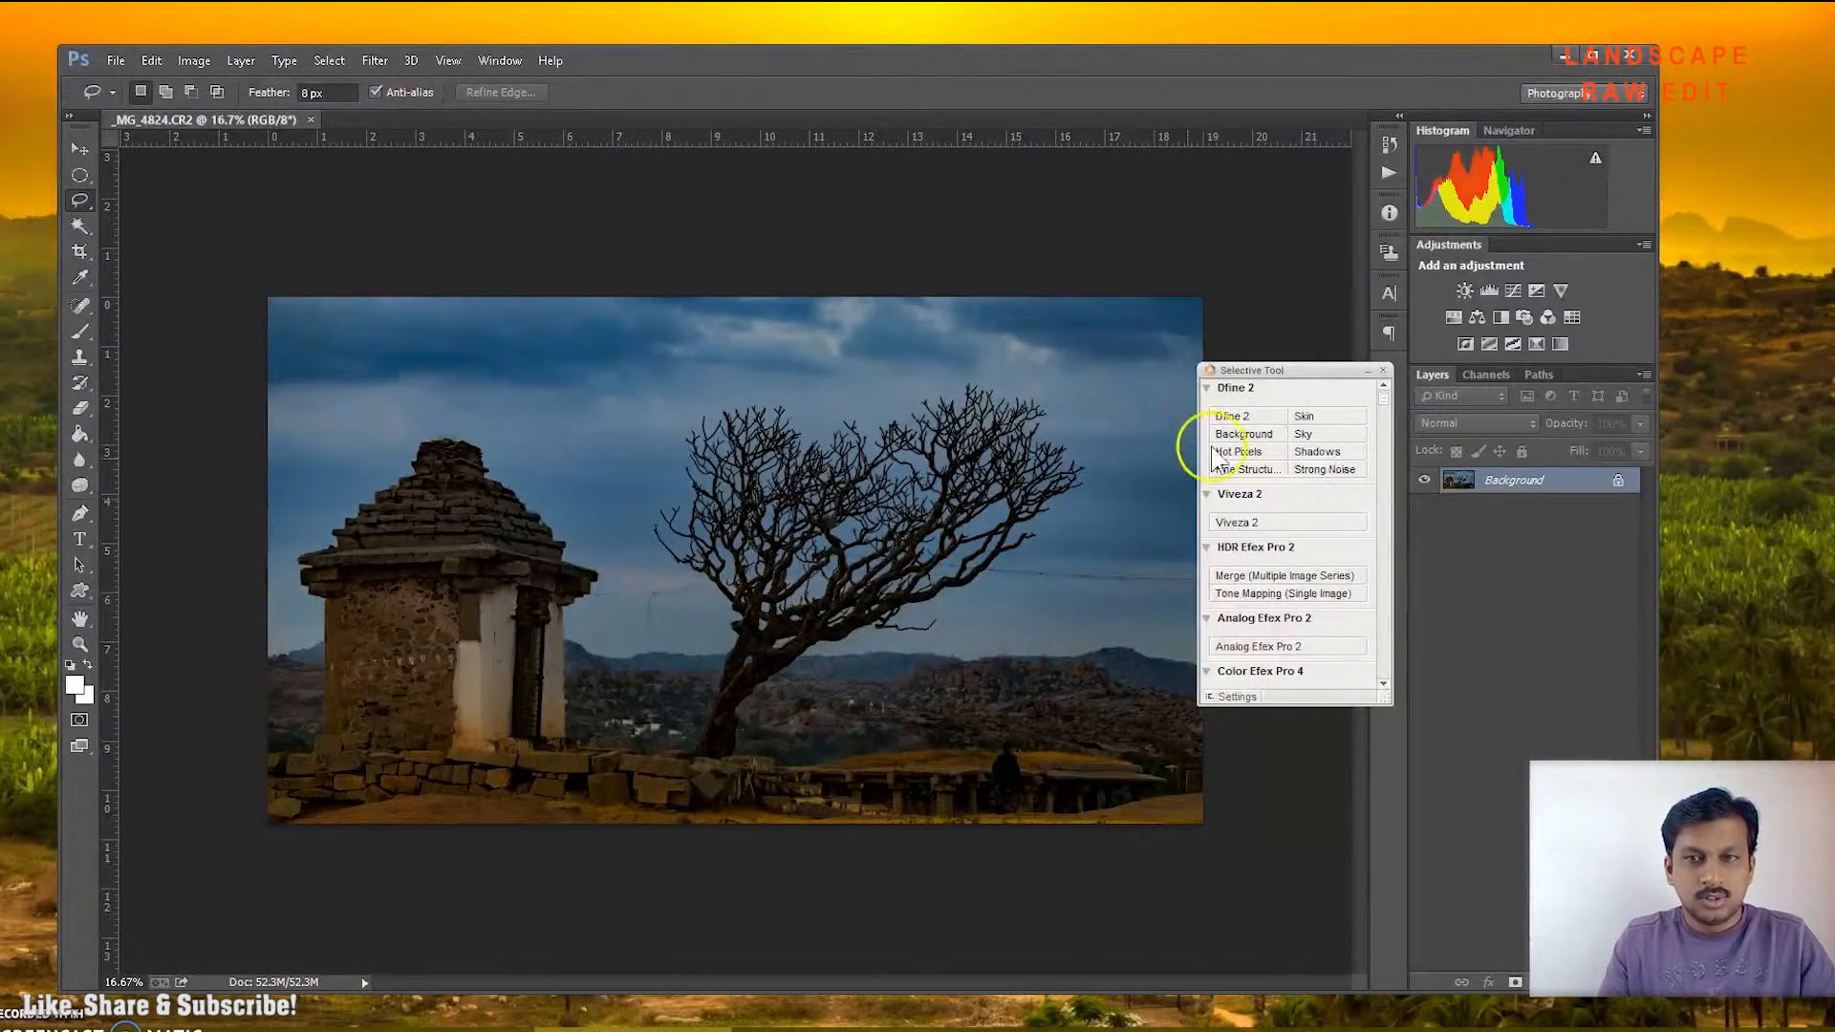
click(1383, 371)
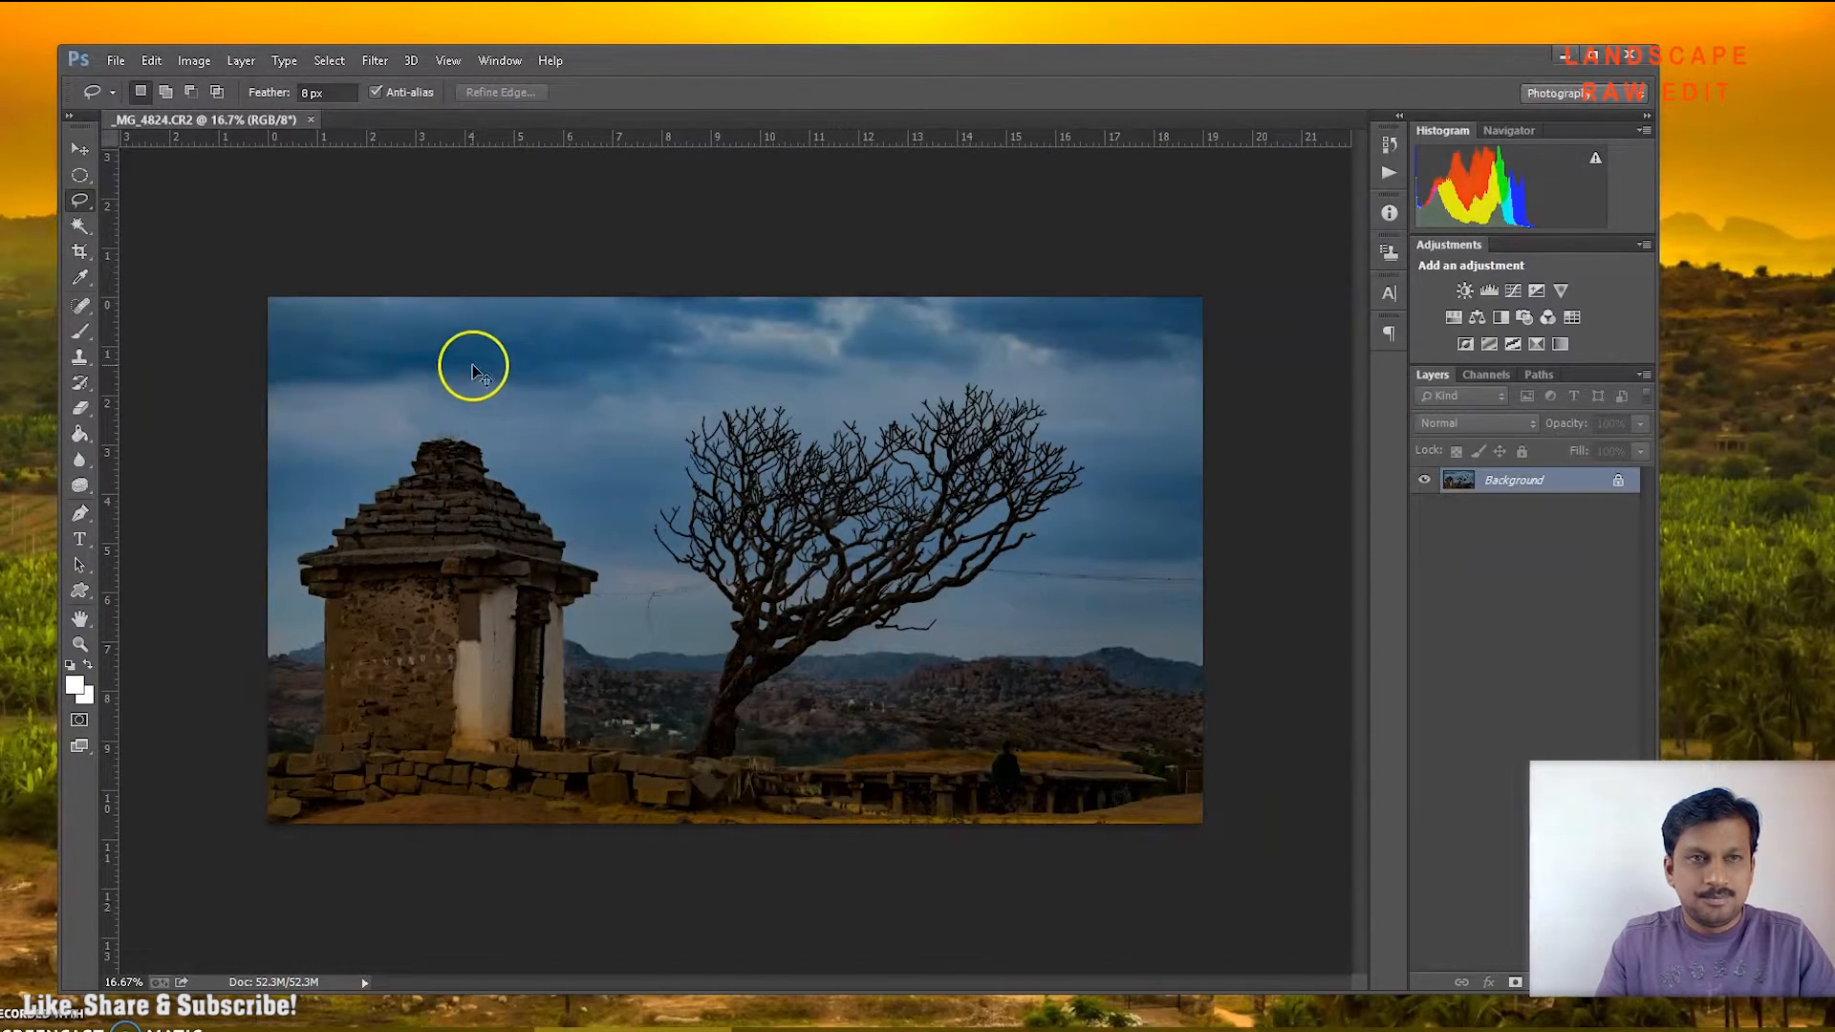
Use the Clone Stamp to cover the horizontal wire between the temple's eave and the hanging wire with sky.
right_click(604, 571)
click(669, 613)
mouse_move(672, 616)
mouse_down()
mouse_move(1265, 340)
mouse_move(1207, 367)
mouse_up()
key(s)
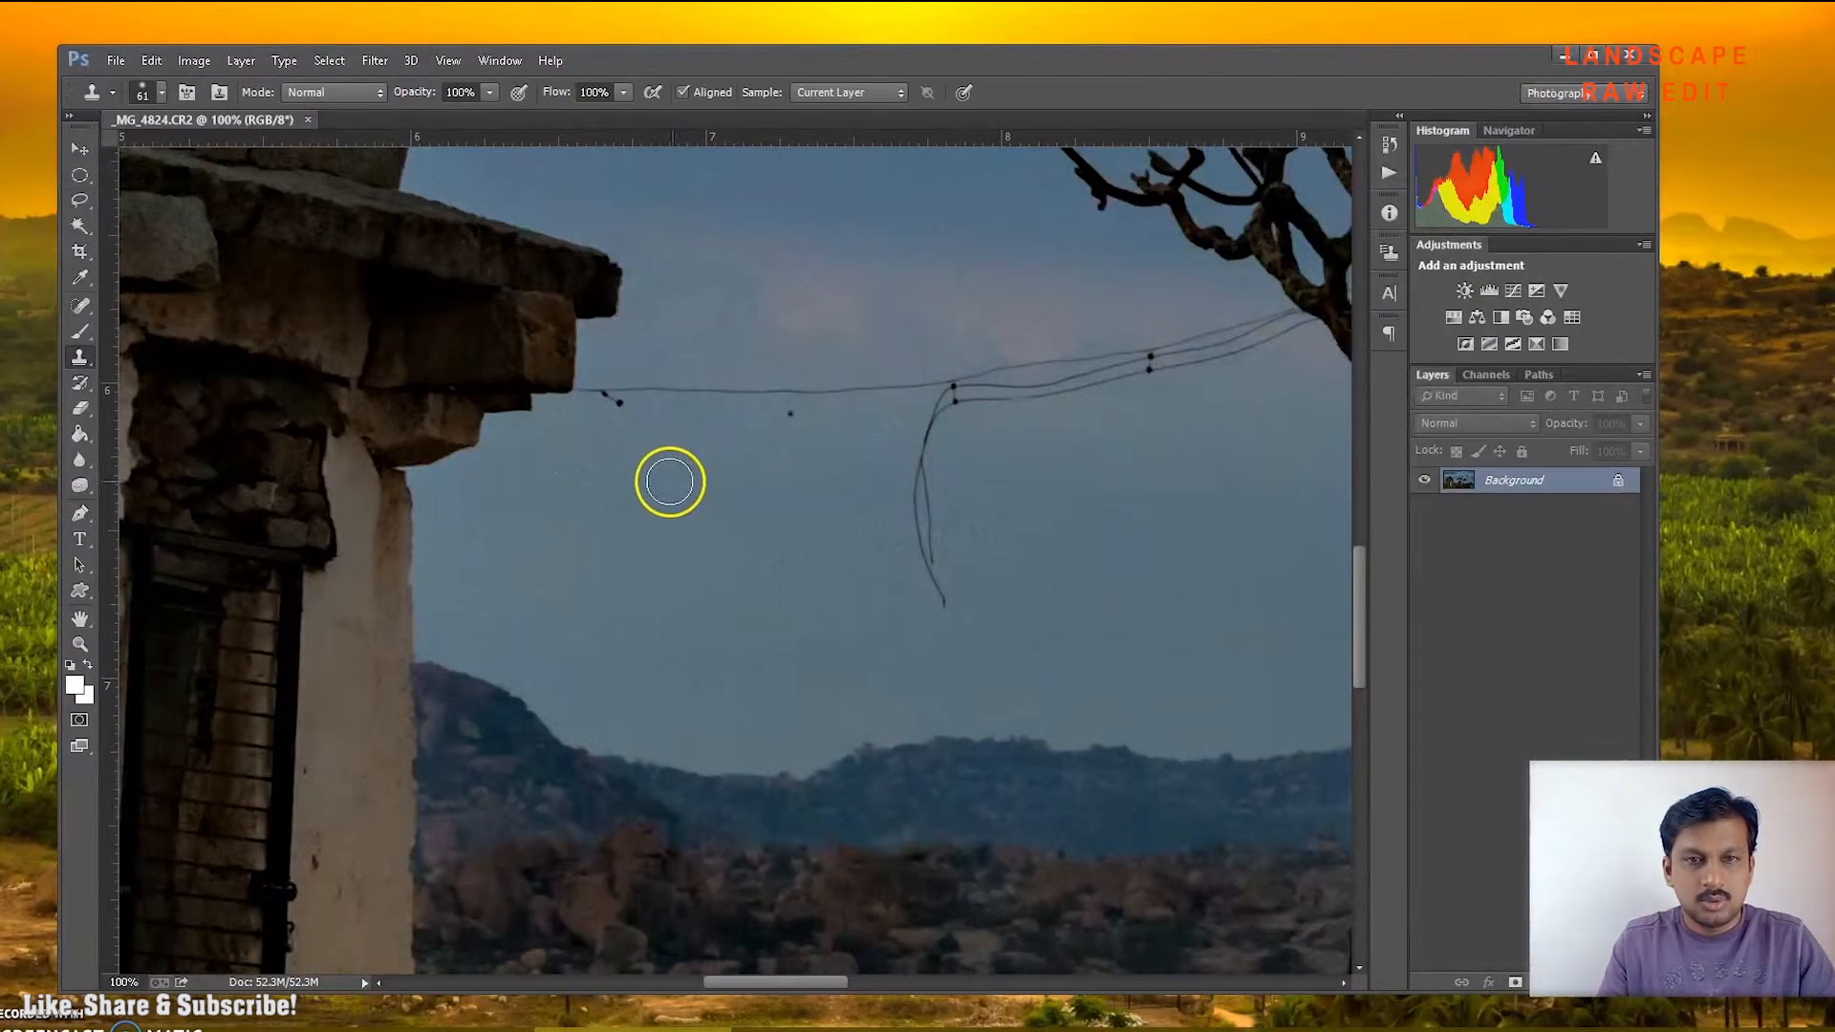
click(603, 397)
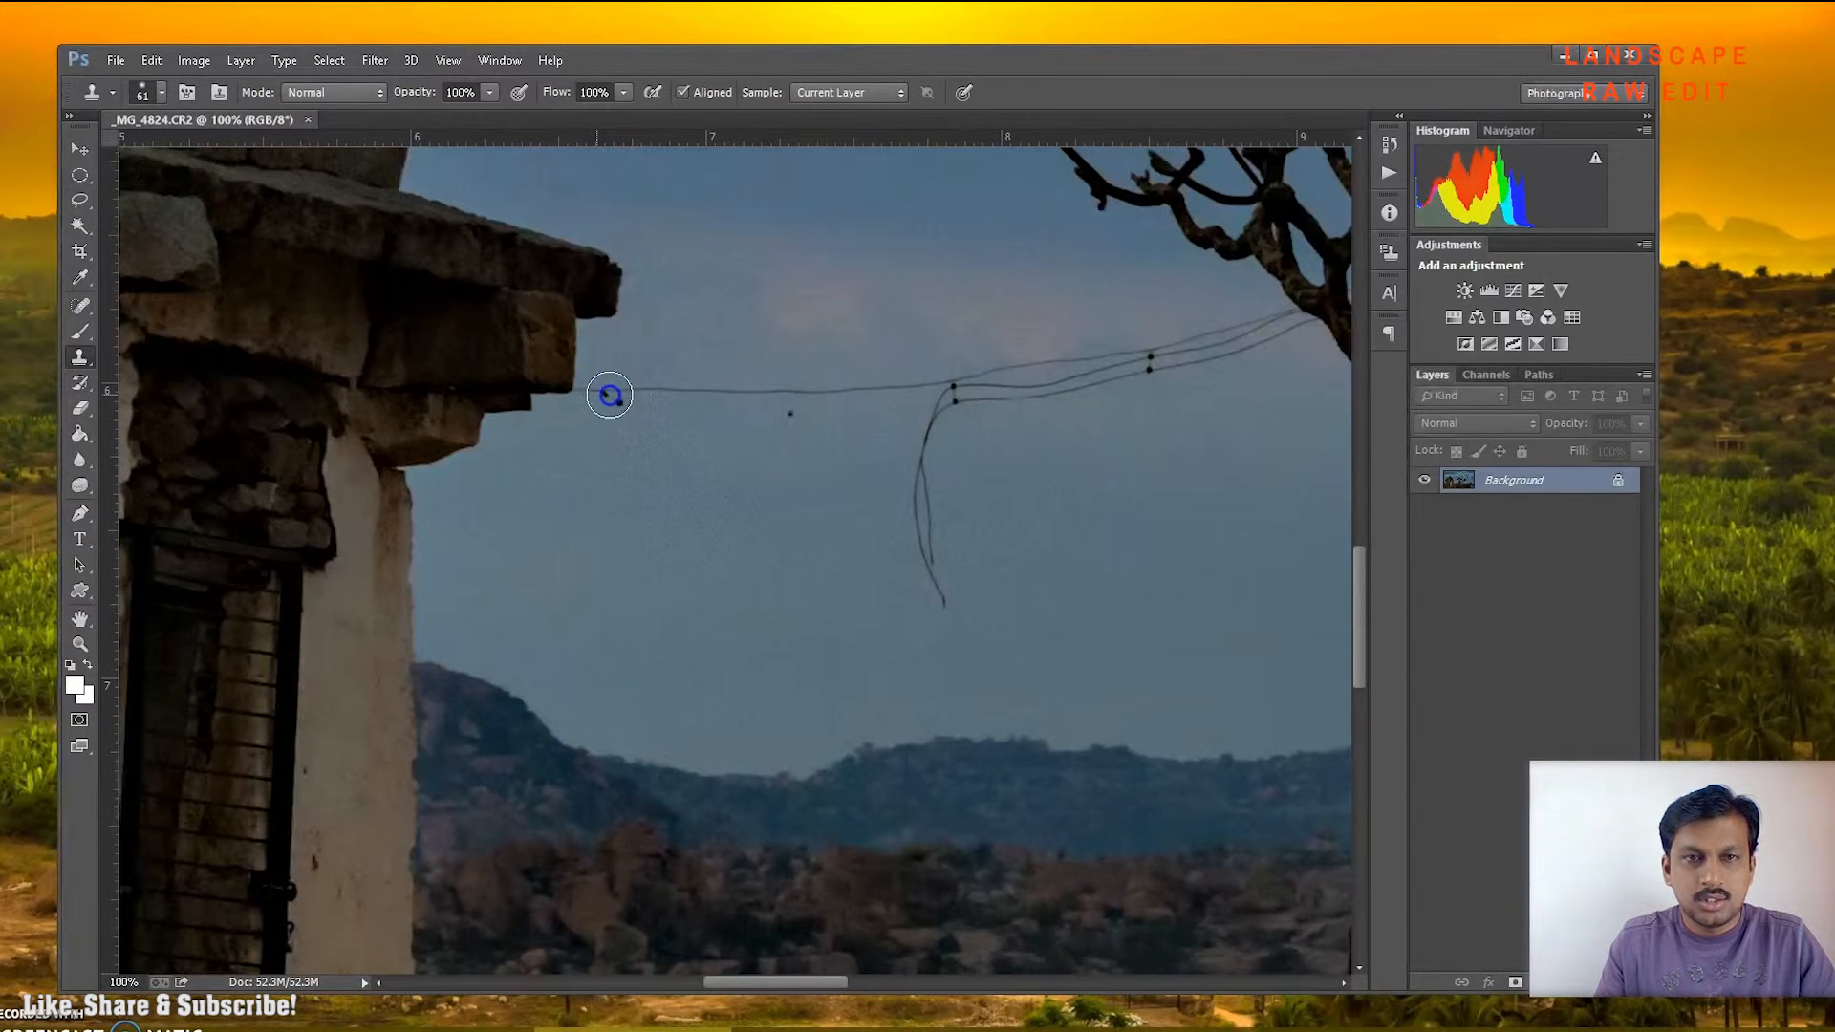
drag(808, 400, 800, 416)
click(862, 386)
click(900, 392)
Resample clean sky and clone over the stray wire marks just beside the top of the hanging wire.
alt+click(1078, 555)
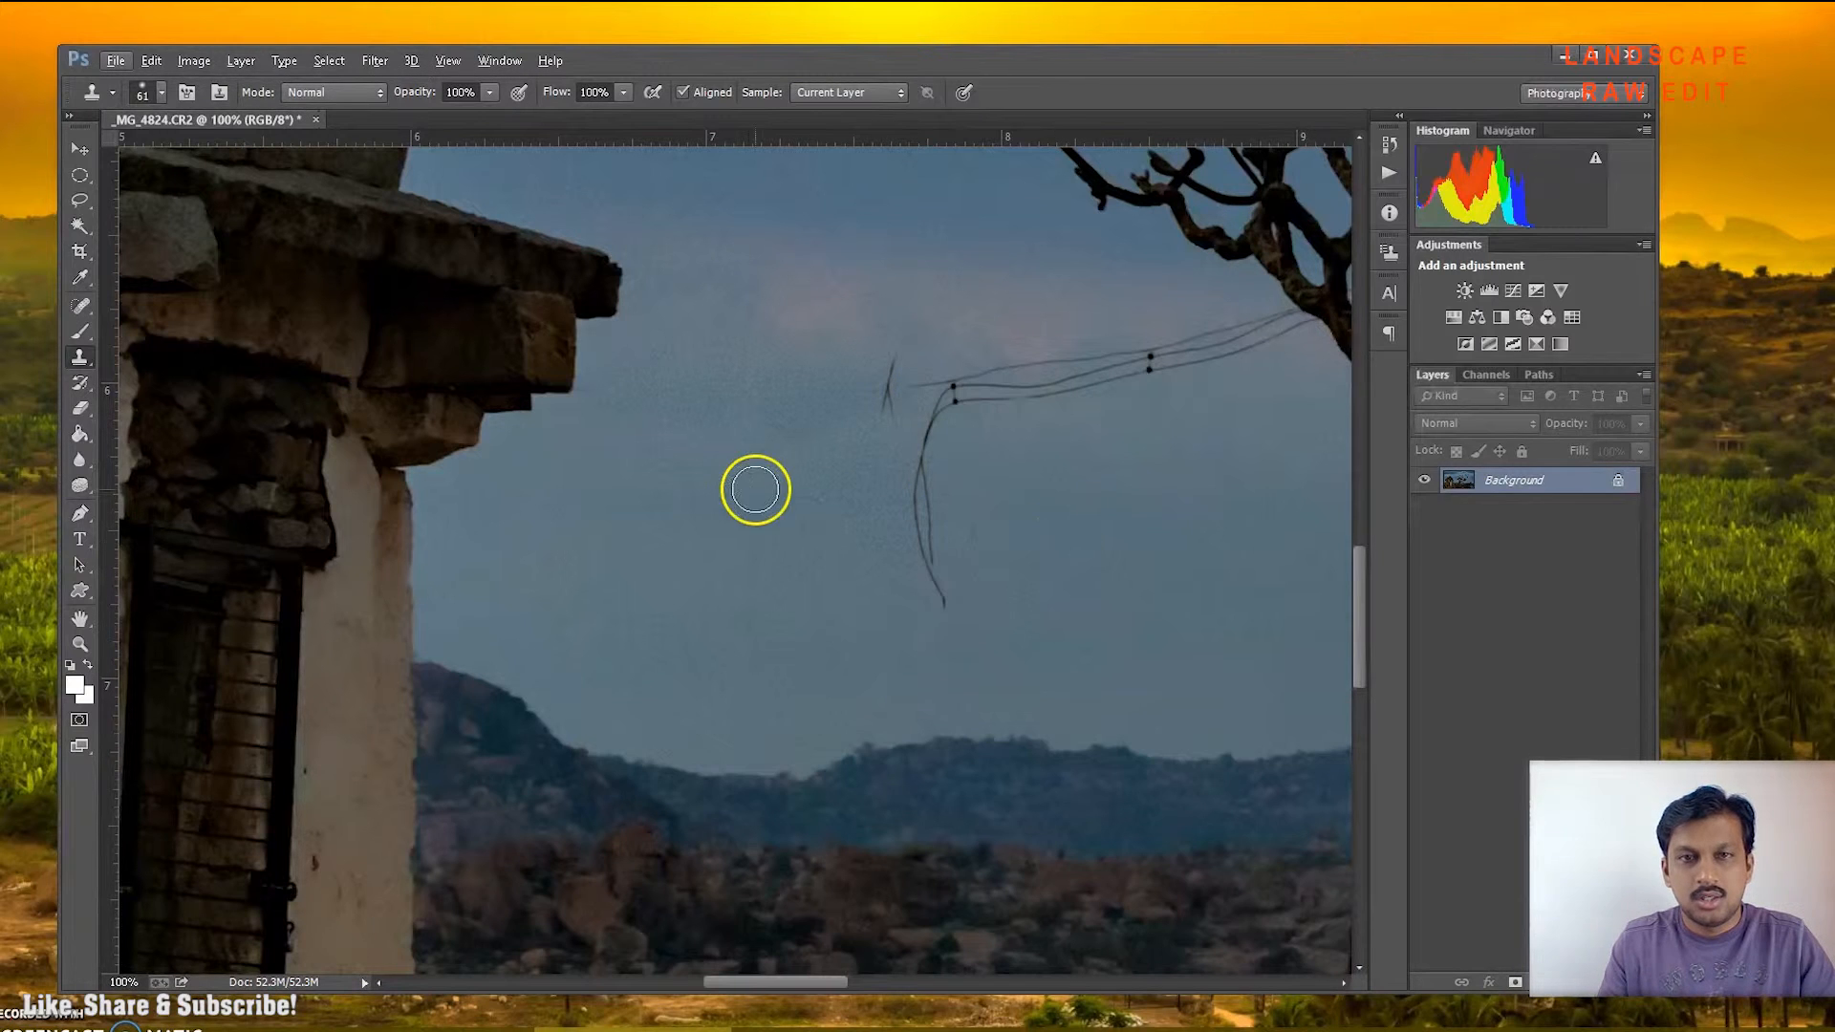
alt+click(811, 481)
drag(884, 404, 896, 378)
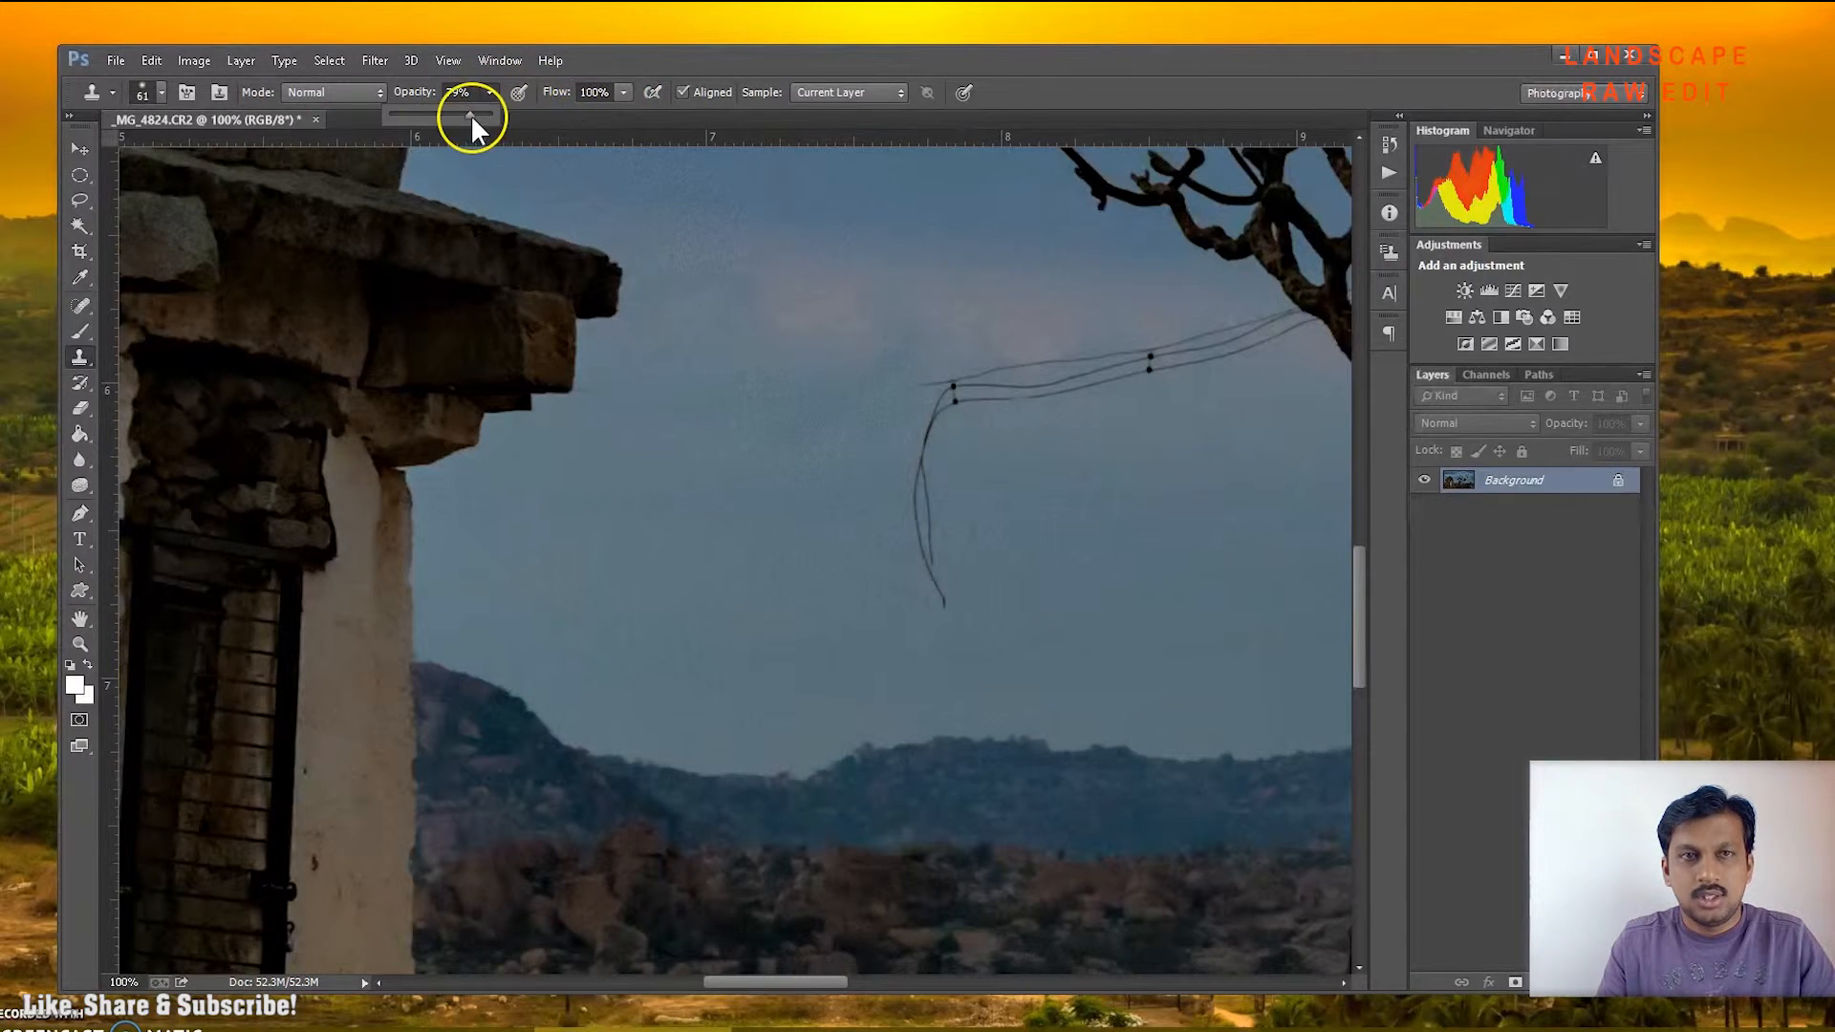
Set the Clone Stamp opacity to 81% and paint sampled sky over the long hanging wire loop.
drag(472, 115, 472, 116)
click(623, 91)
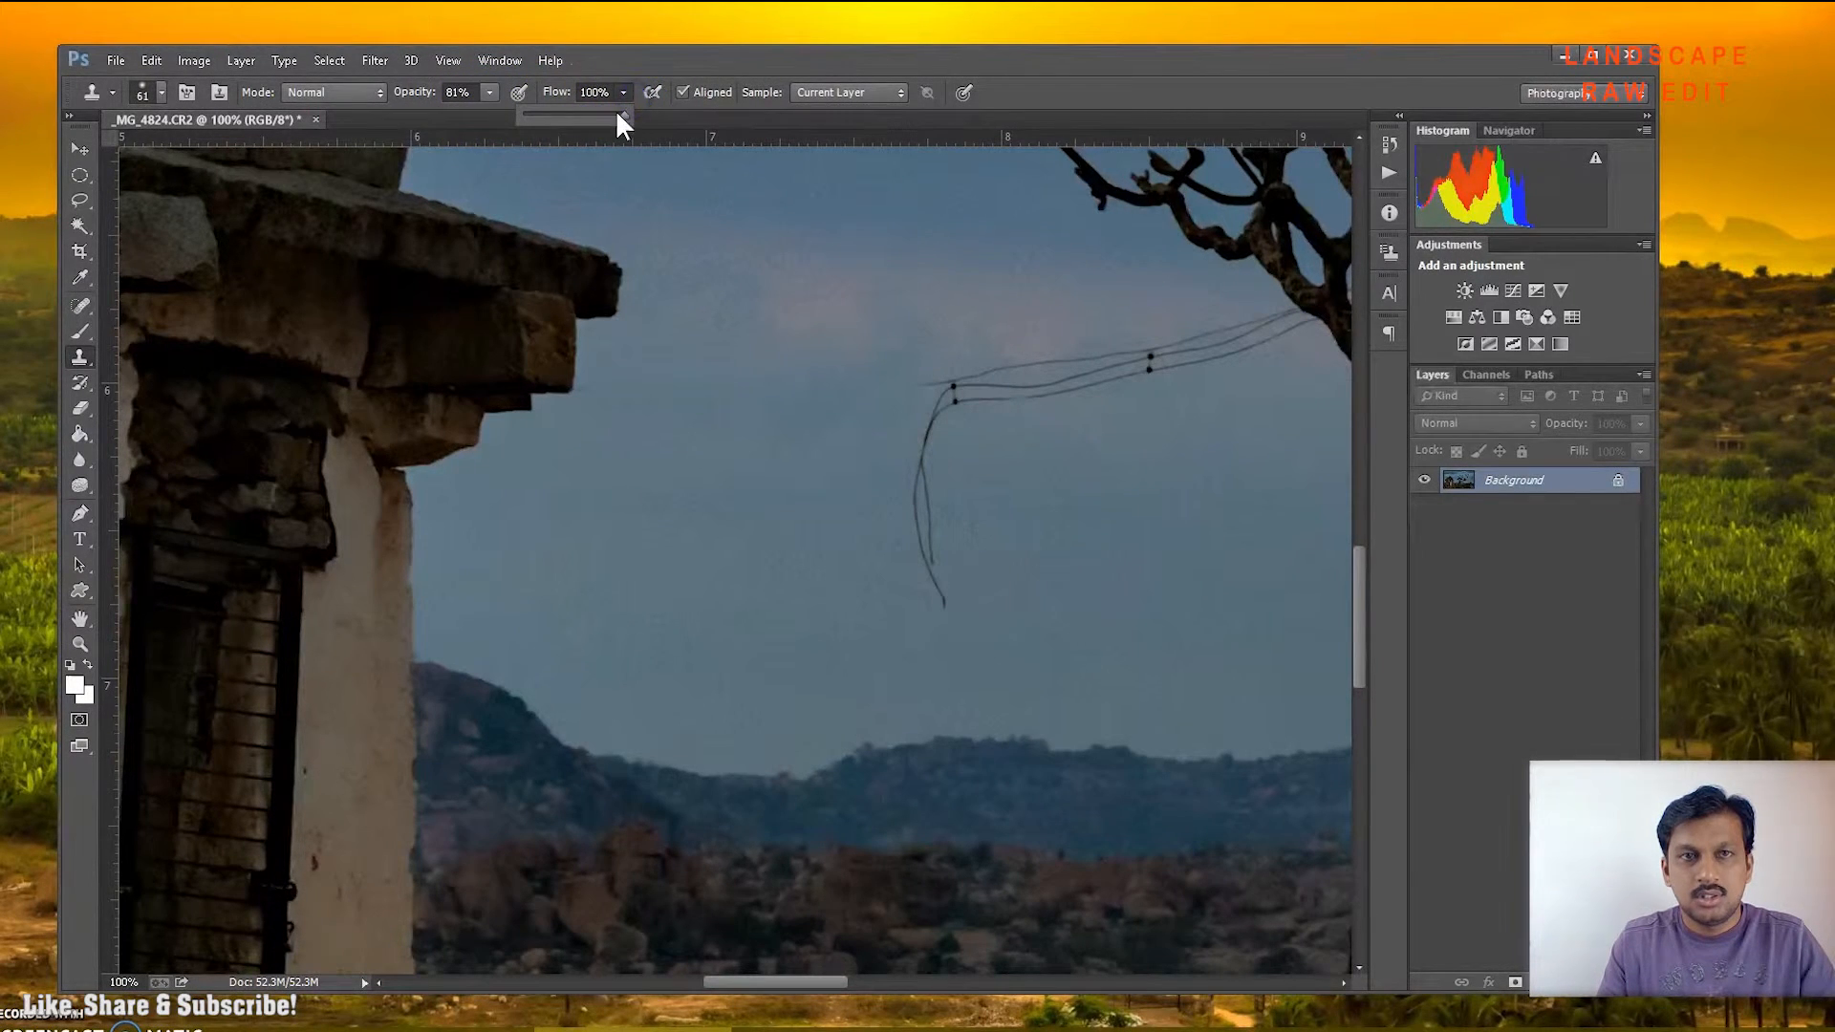
drag(966, 679, 931, 525)
alt+click(1048, 573)
click(949, 608)
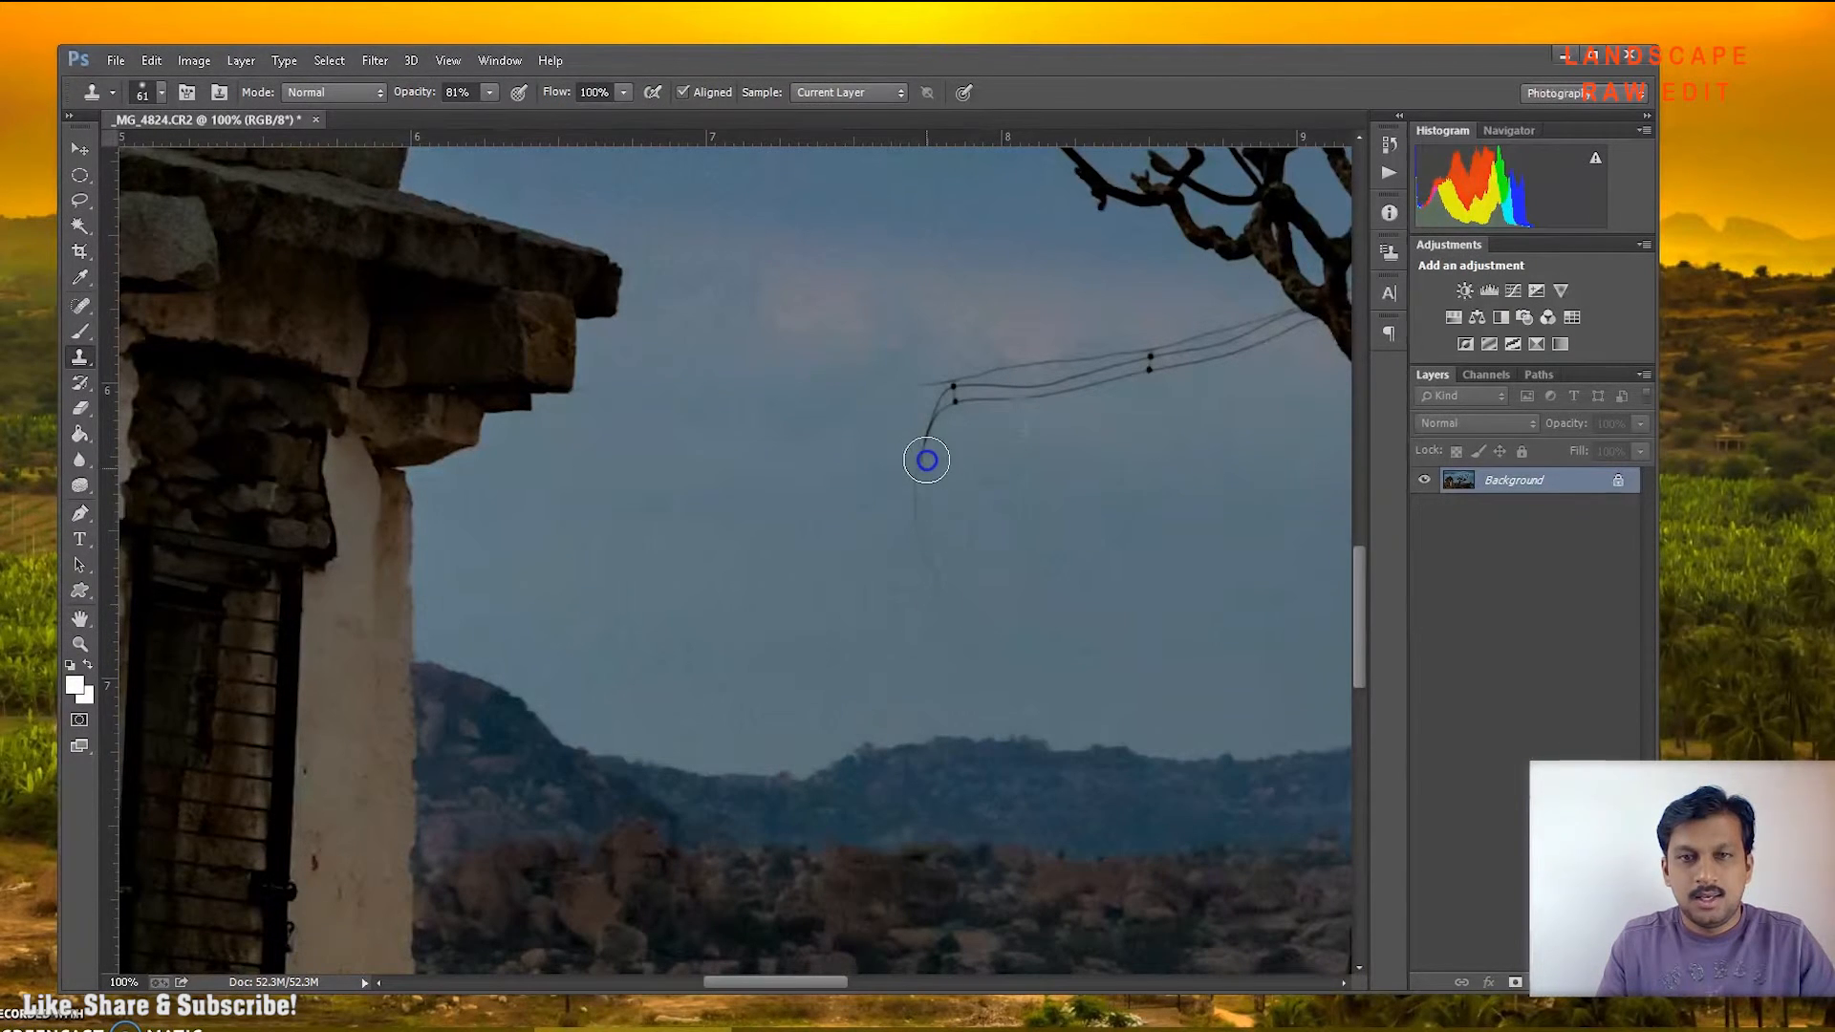
click(956, 586)
alt+click(1080, 518)
mouse_move(930, 518)
mouse_down()
mouse_move(934, 549)
mouse_move(954, 441)
mouse_up()
drag(904, 550, 922, 471)
Clone sky over the wire junction and the double wires leading from it toward the tree.
drag(1055, 495, 712, 604)
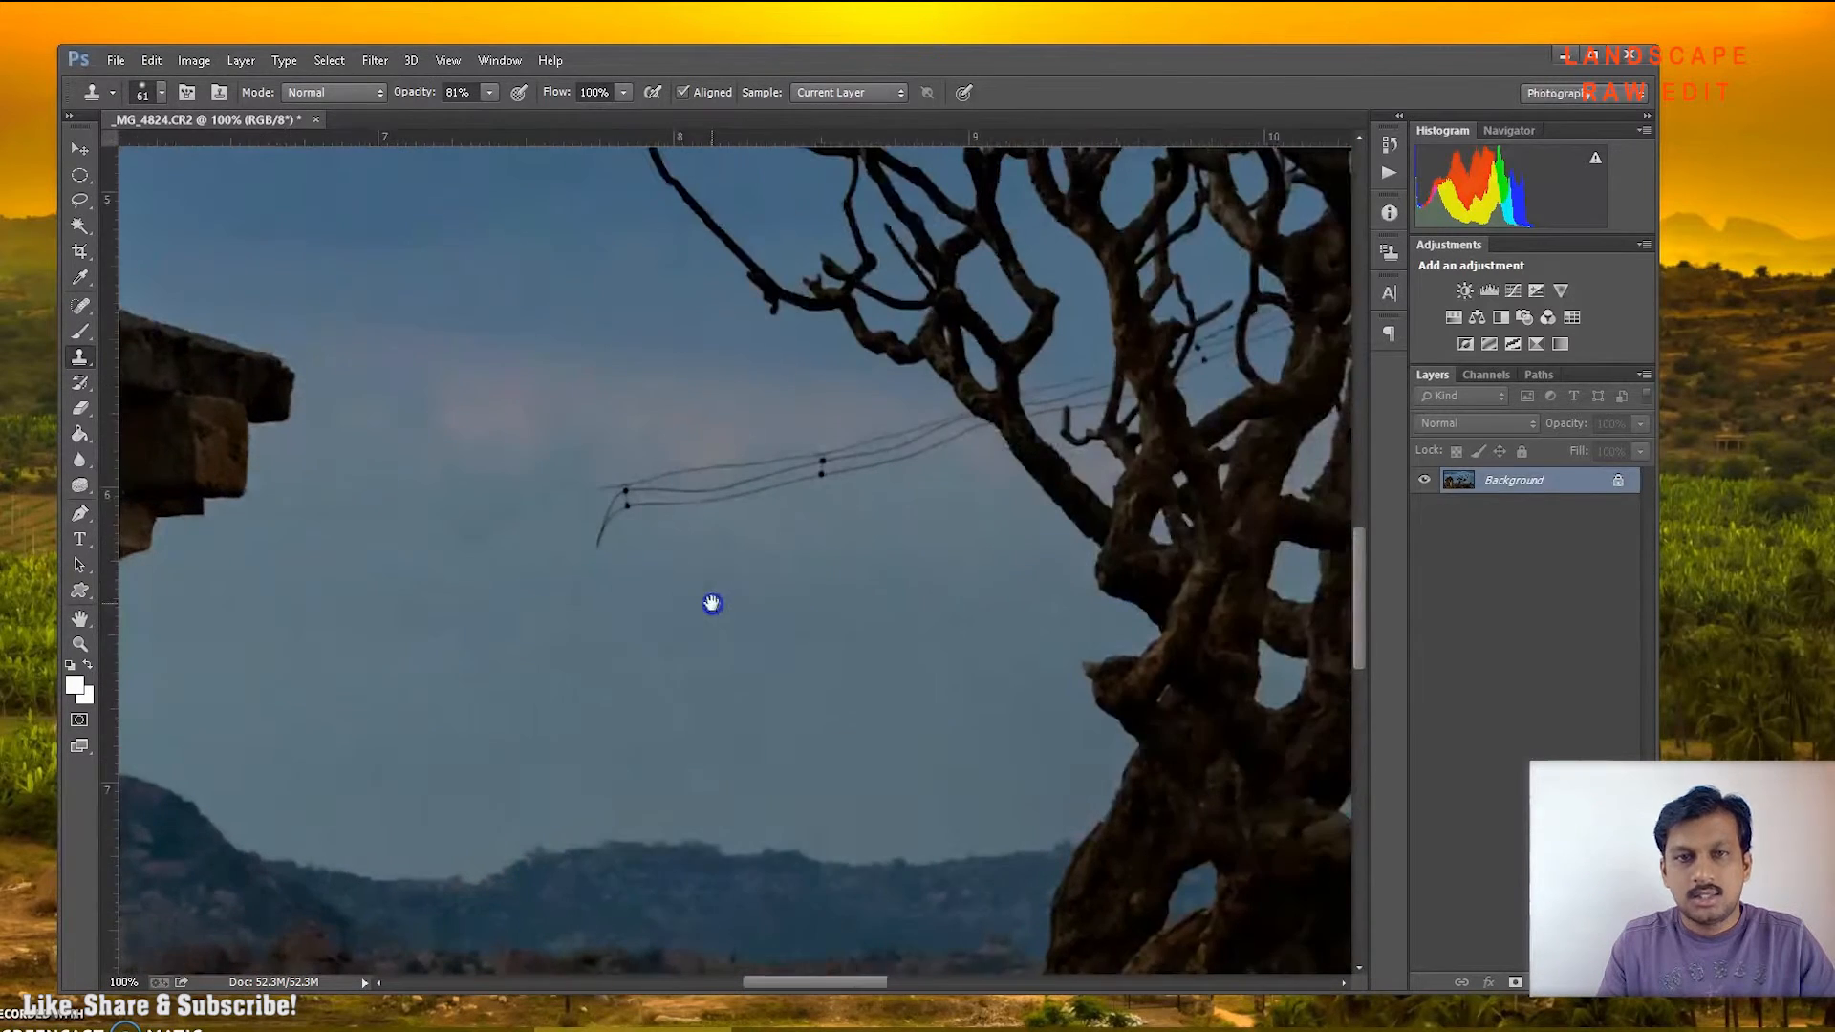
drag(715, 475, 730, 481)
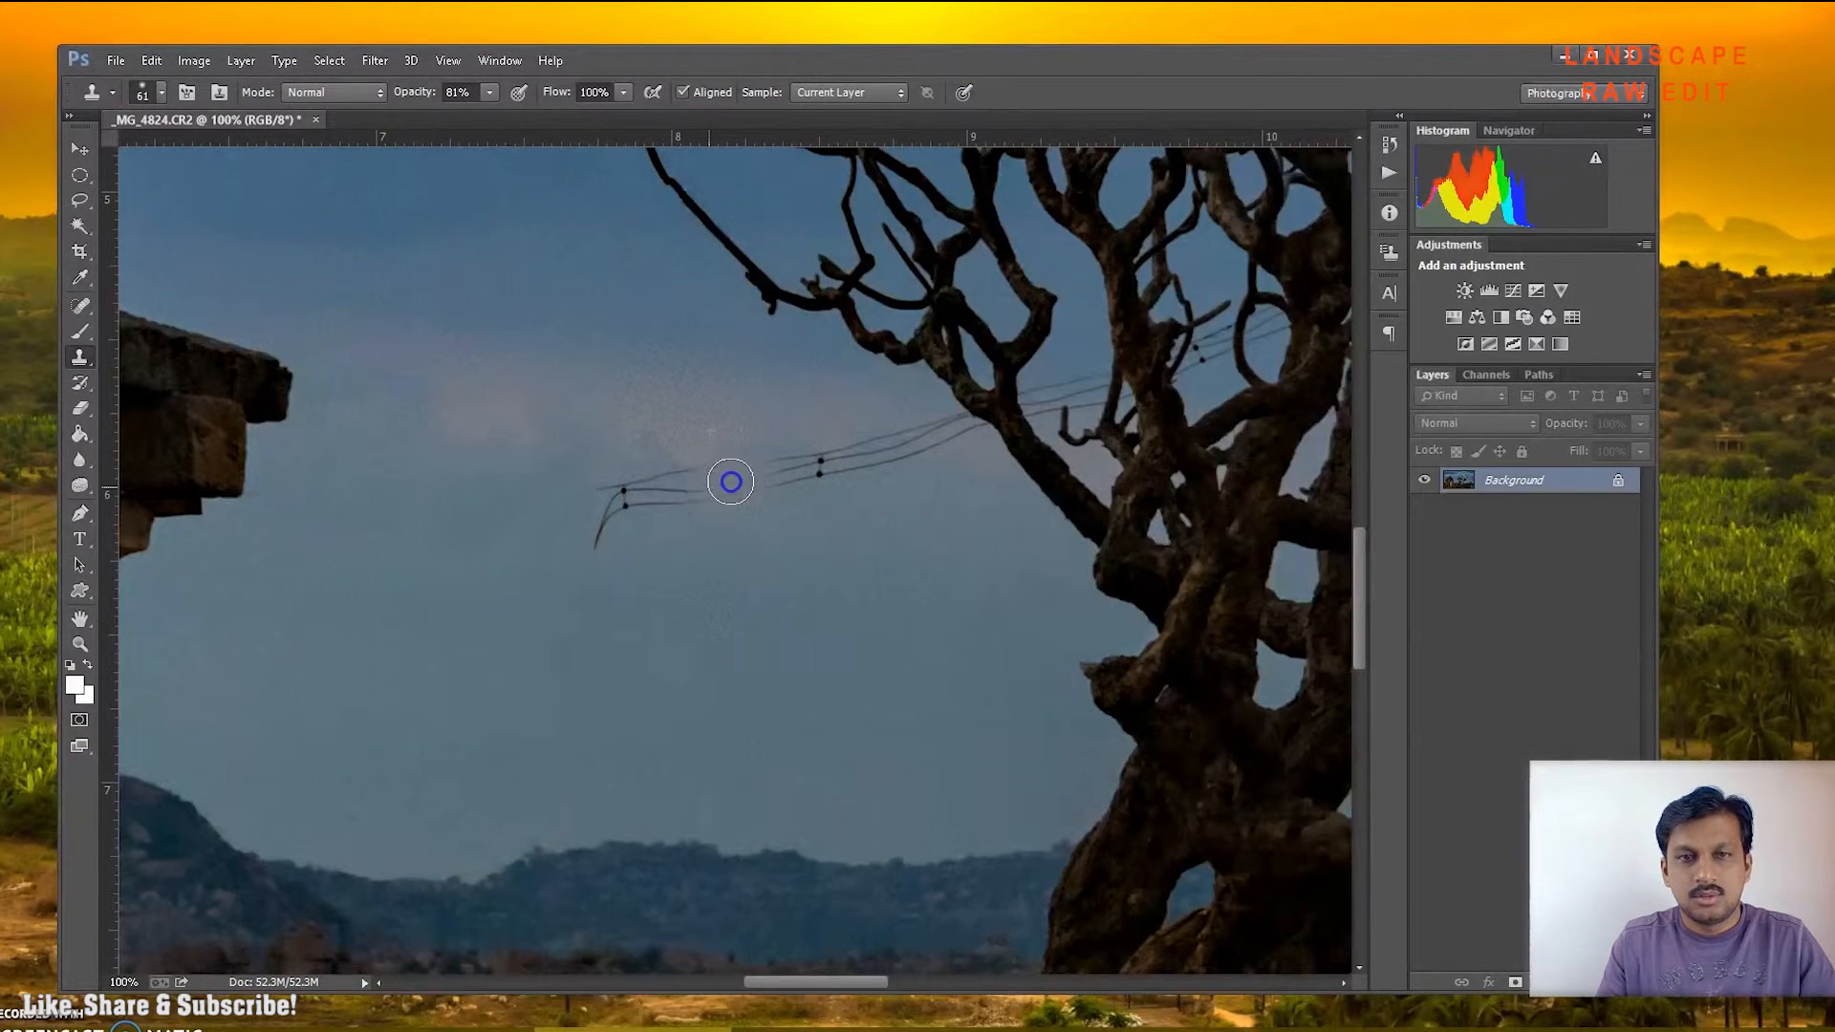
alt+click(704, 618)
click(628, 492)
mouse_move(692, 468)
mouse_down()
mouse_move(635, 491)
mouse_move(662, 509)
mouse_up()
alt+click(582, 525)
click(579, 557)
drag(623, 735, 689, 733)
Resample the sky and clone out the remaining wires up to the tree's left branches.
drag(897, 549, 668, 655)
alt+click(725, 641)
drag(725, 540, 444, 622)
click(592, 580)
drag(679, 559, 542, 586)
mouse_move(802, 614)
mouse_down()
mouse_move(716, 544)
mouse_move(758, 561)
mouse_up()
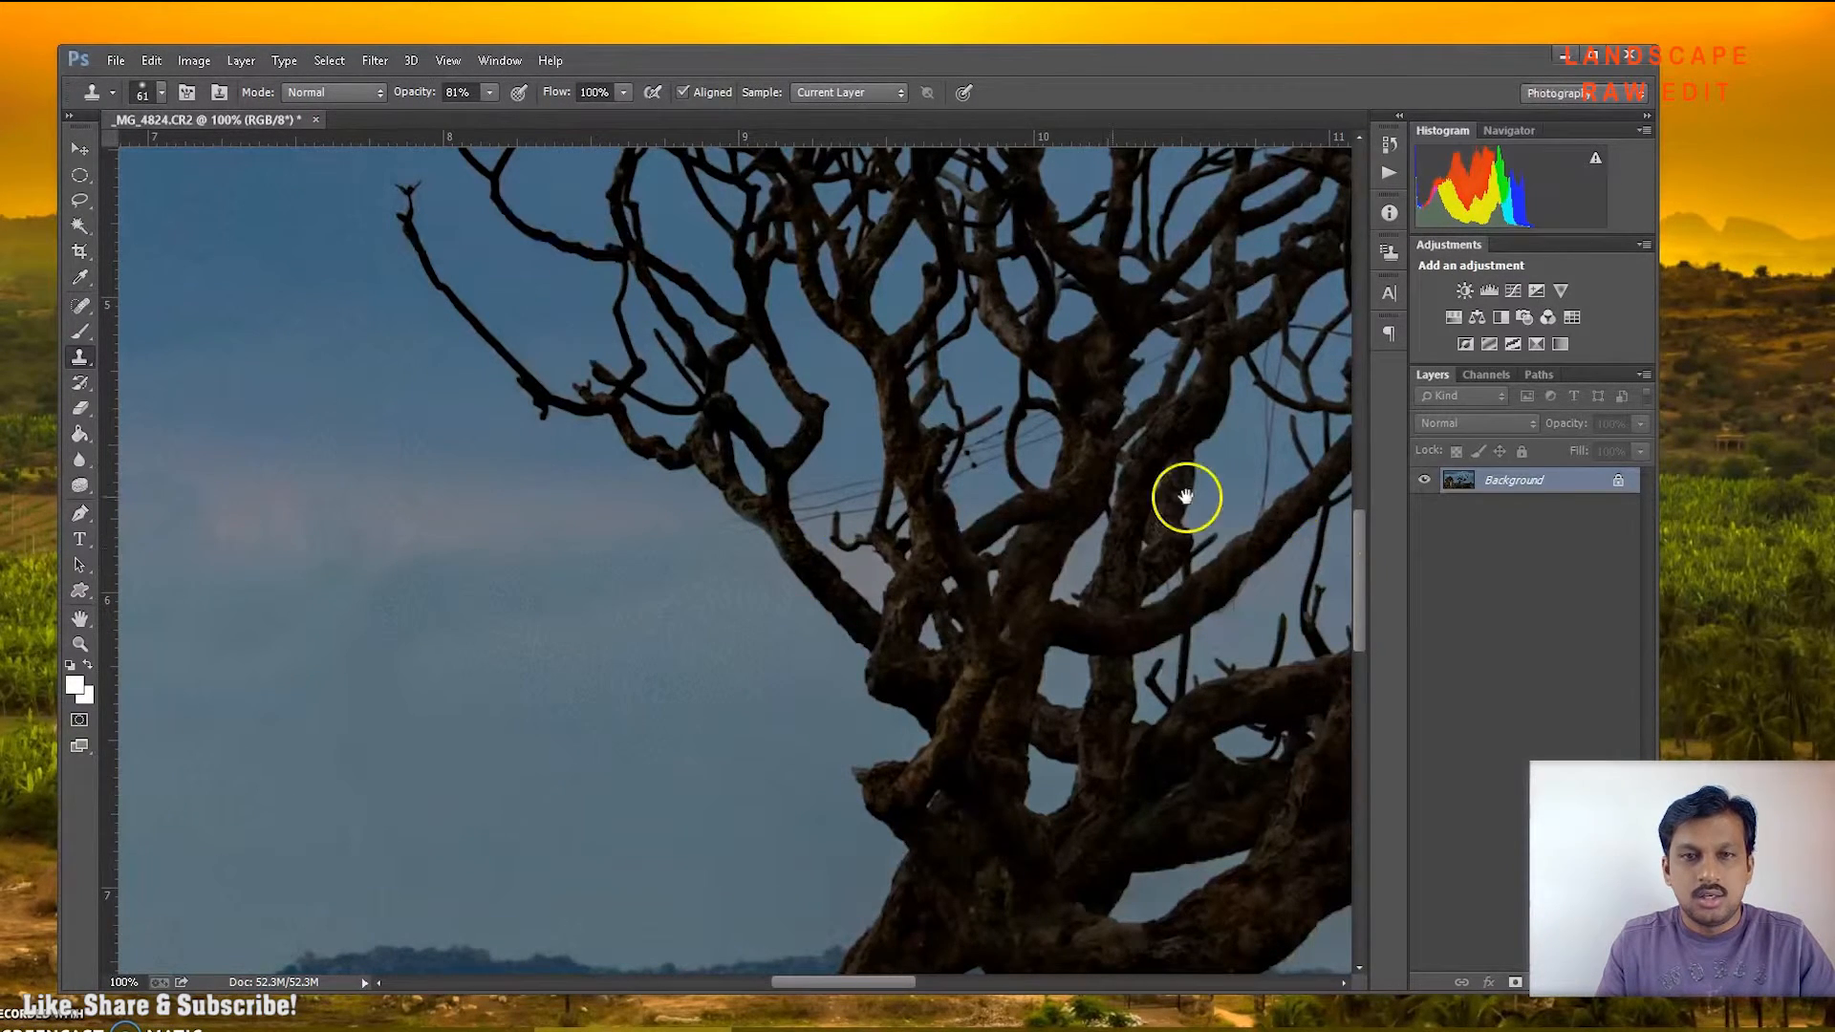
Try to clone sky over the thin wires showing between the tree's inner branches.
drag(1186, 497, 602, 622)
drag(950, 524, 203, 679)
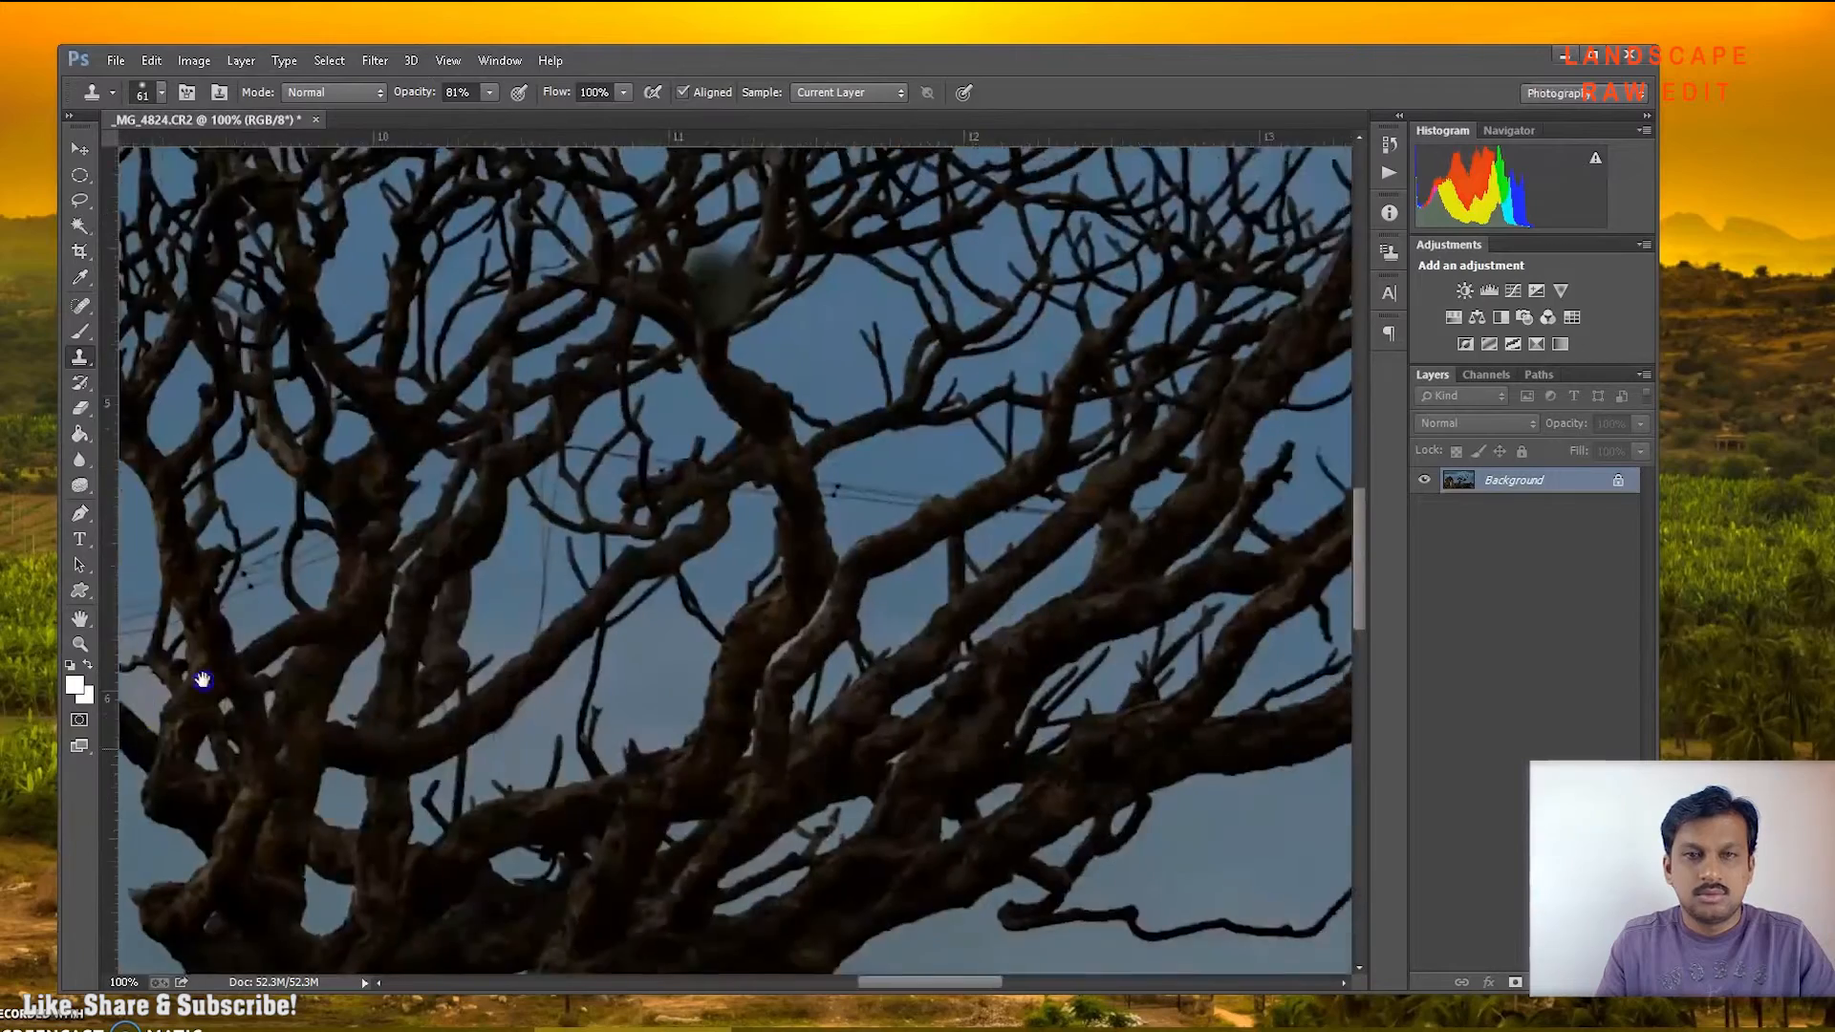
drag(955, 643, 635, 475)
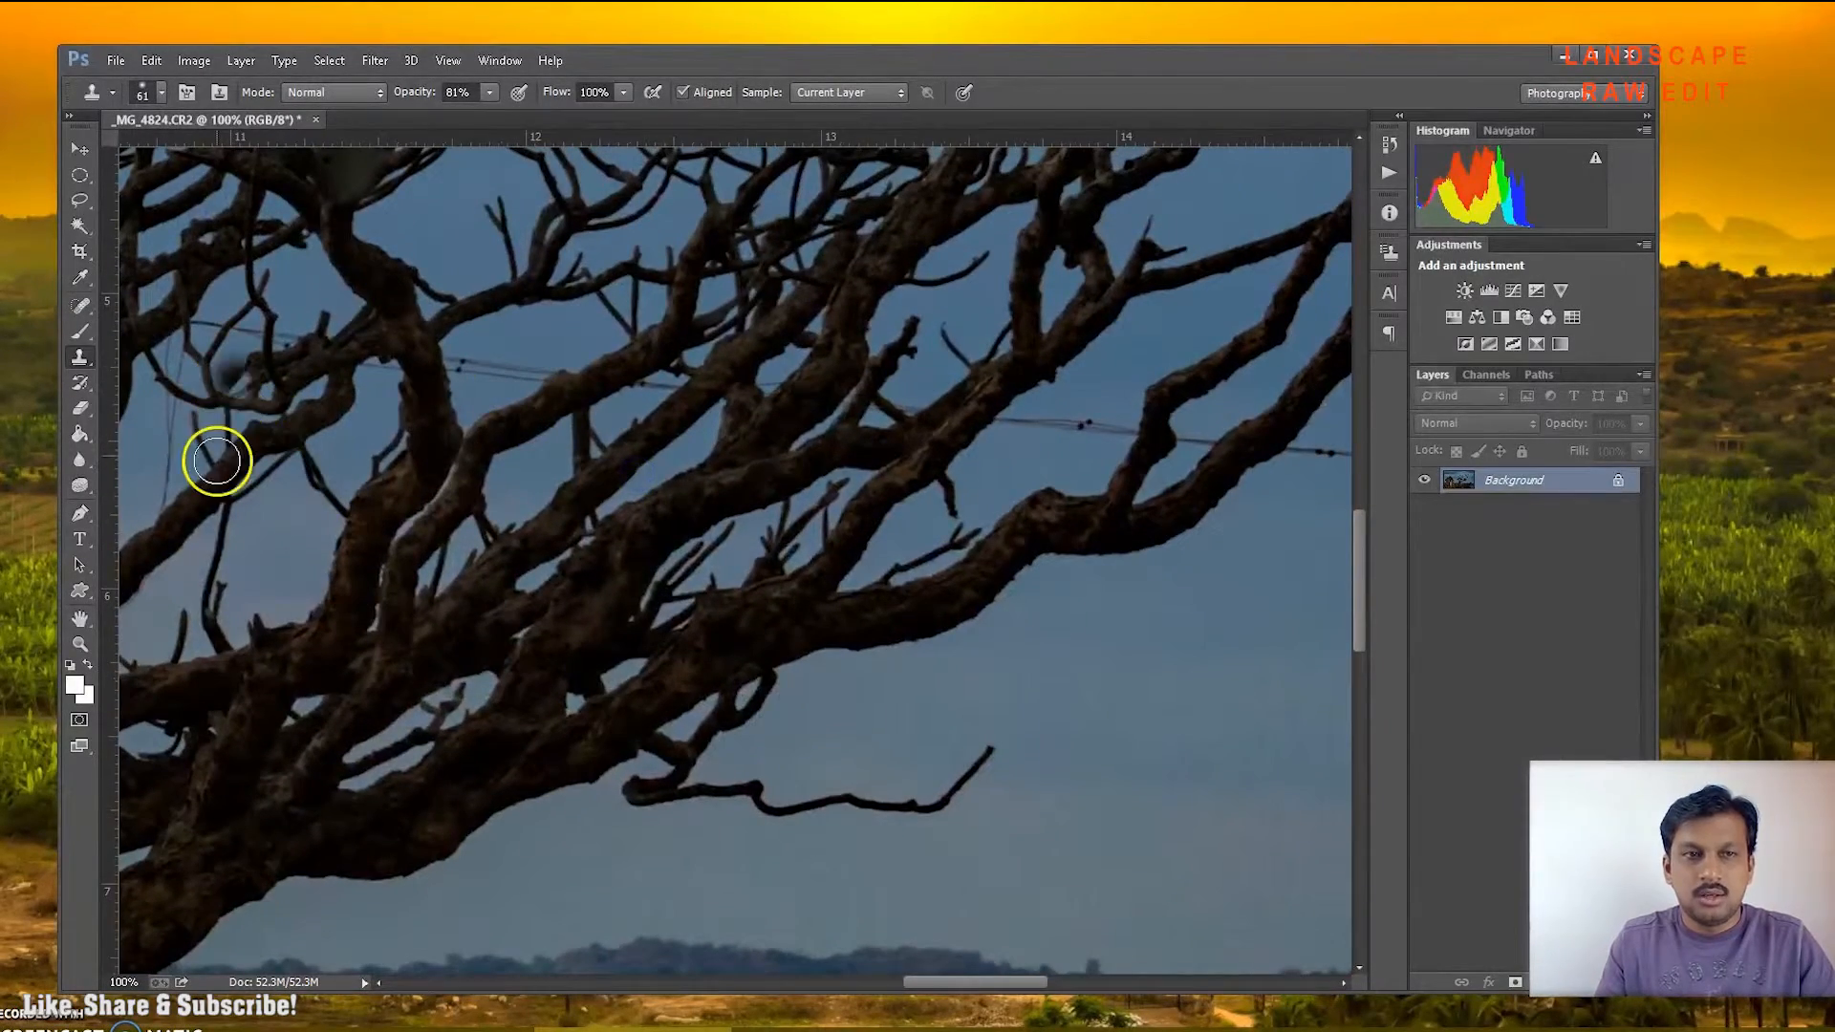
mouse_move(506, 389)
mouse_down()
mouse_move(462, 375)
mouse_move(589, 414)
mouse_move(498, 404)
mouse_move(485, 367)
mouse_move(544, 396)
mouse_up()
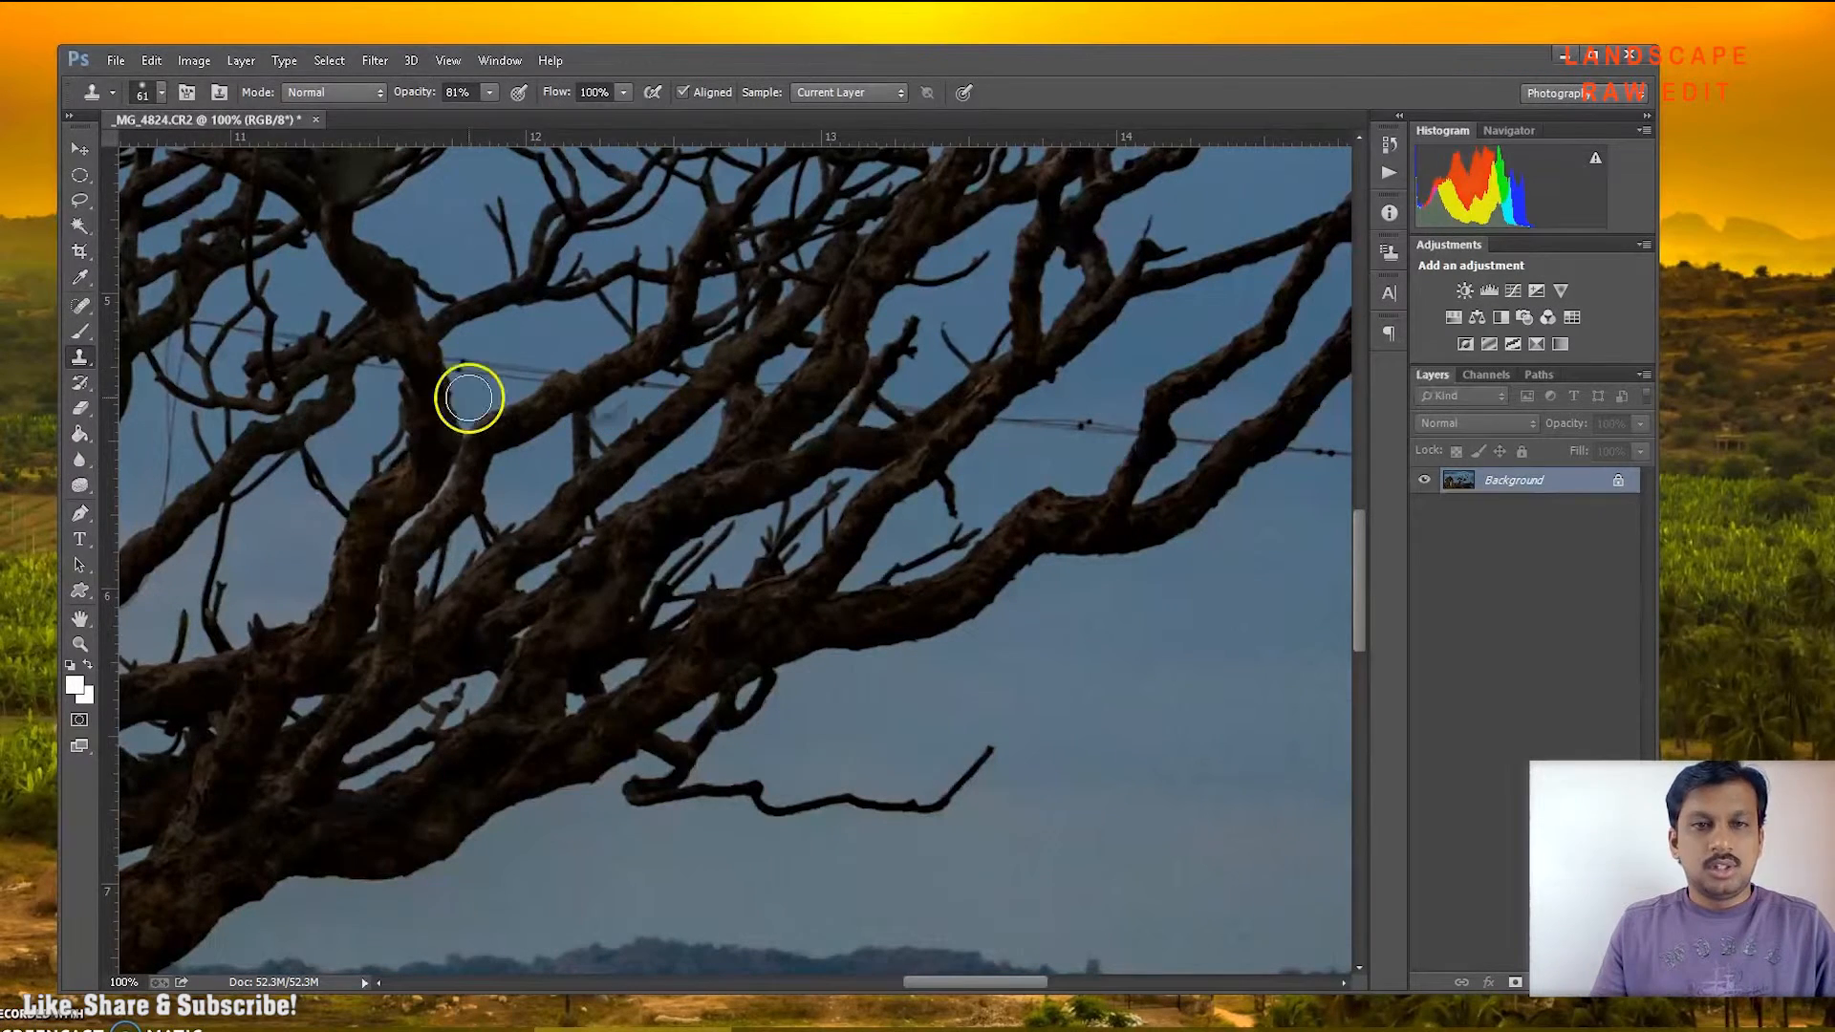
Reduce the Clone Stamp size to 35 and clone over the wires in the gap between the tree's outer right branches.
drag(746, 502, 412, 463)
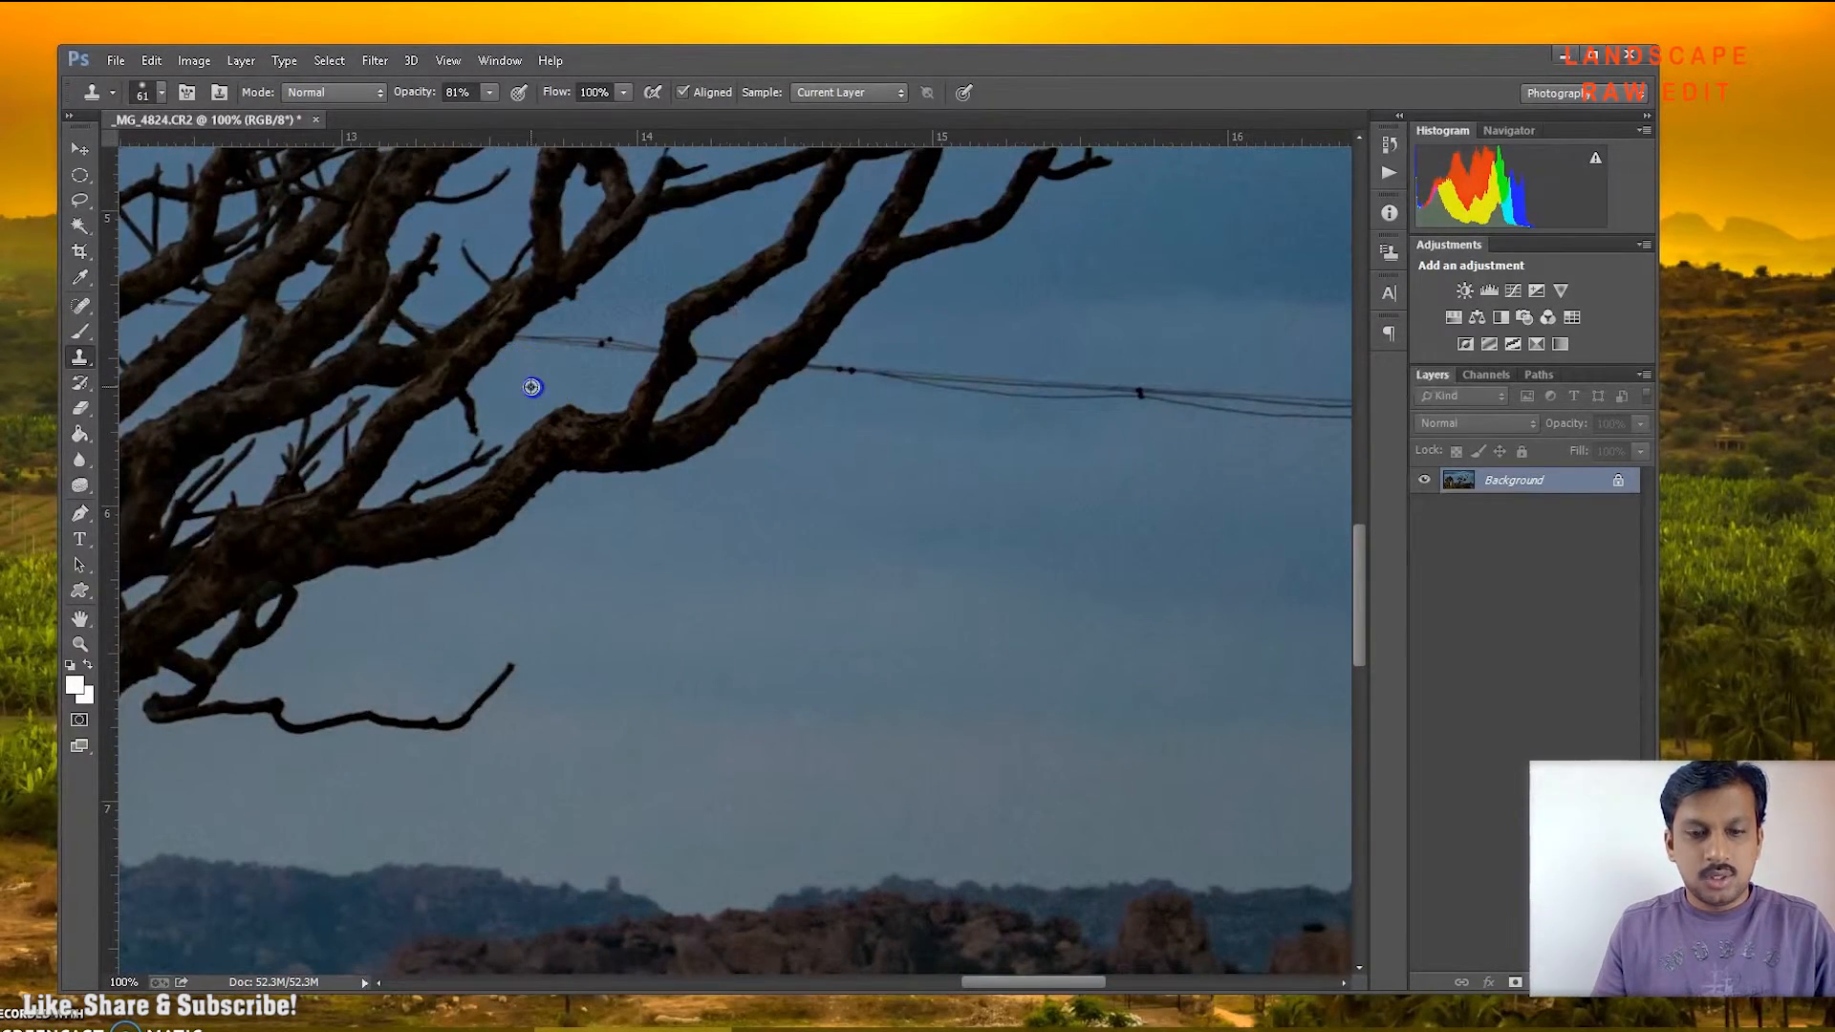
key(bracketleft)
key(bracketleft)
drag(536, 342, 611, 348)
key(ctrl+z)
alt+click(644, 297)
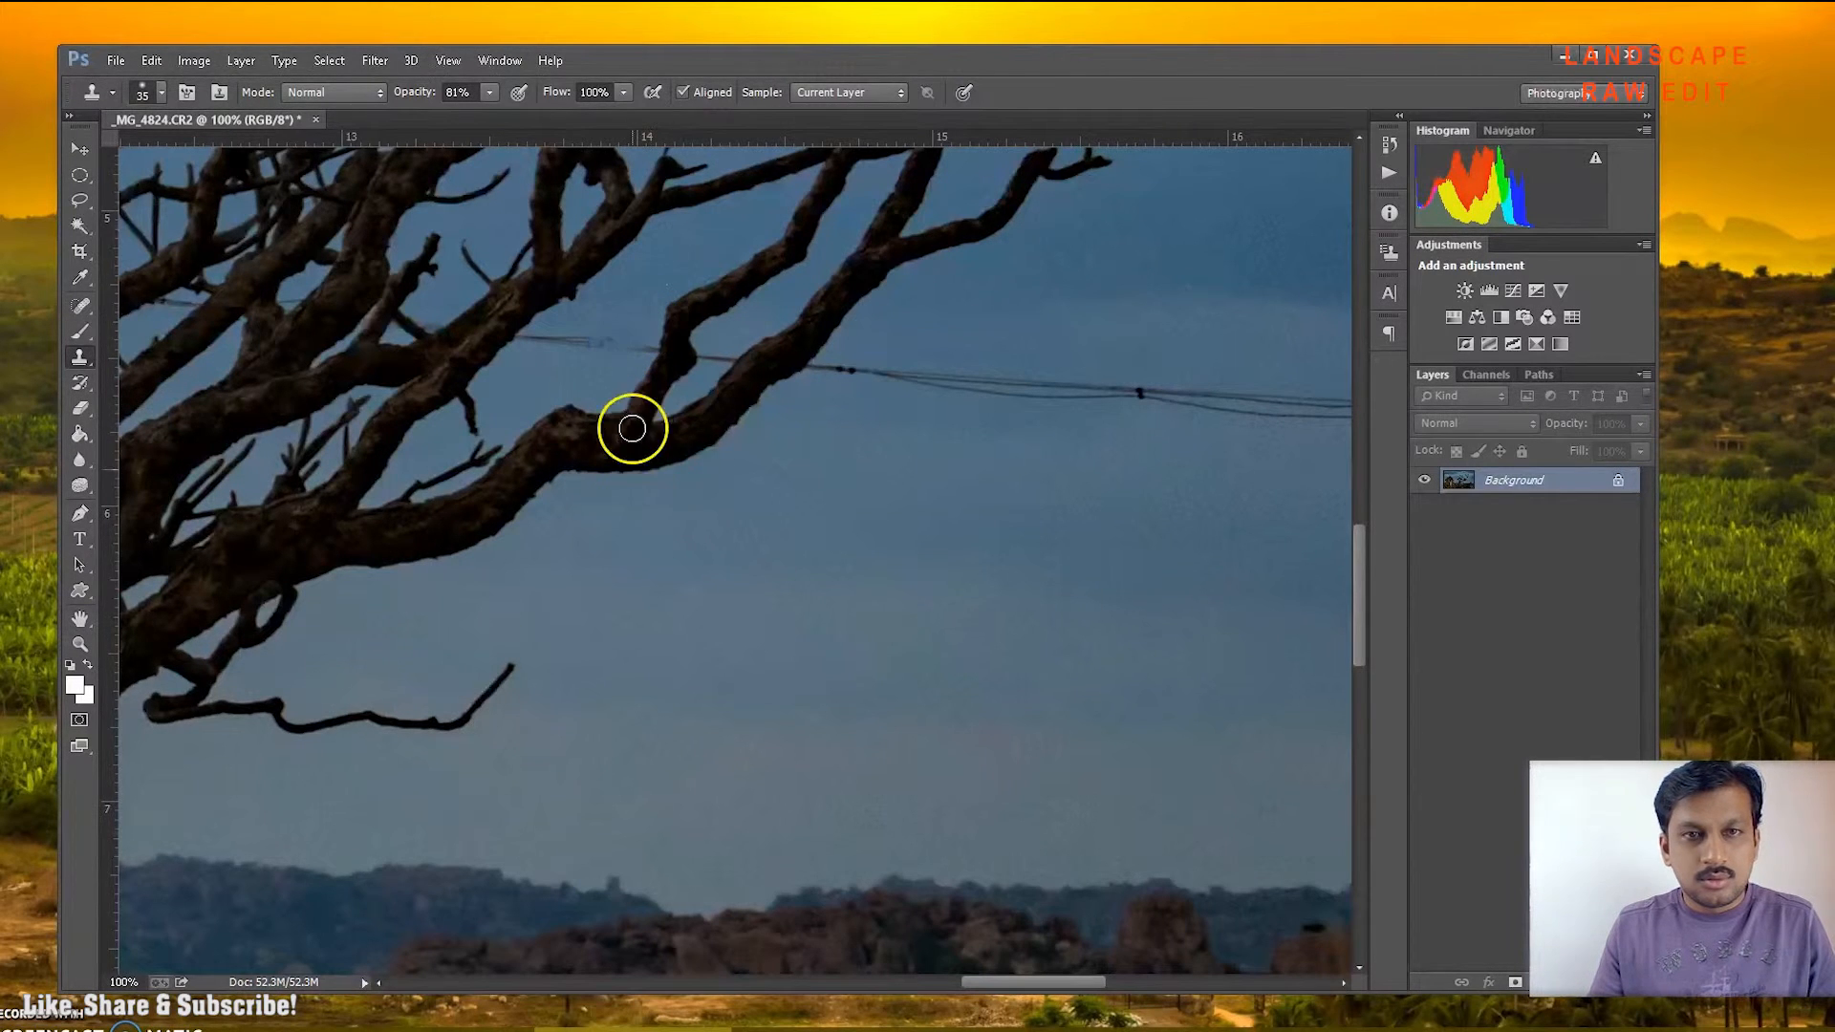
Clone sky over the wires extending from the tree's outermost right branch into the open sky.
drag(932, 453, 686, 502)
click(603, 415)
click(727, 415)
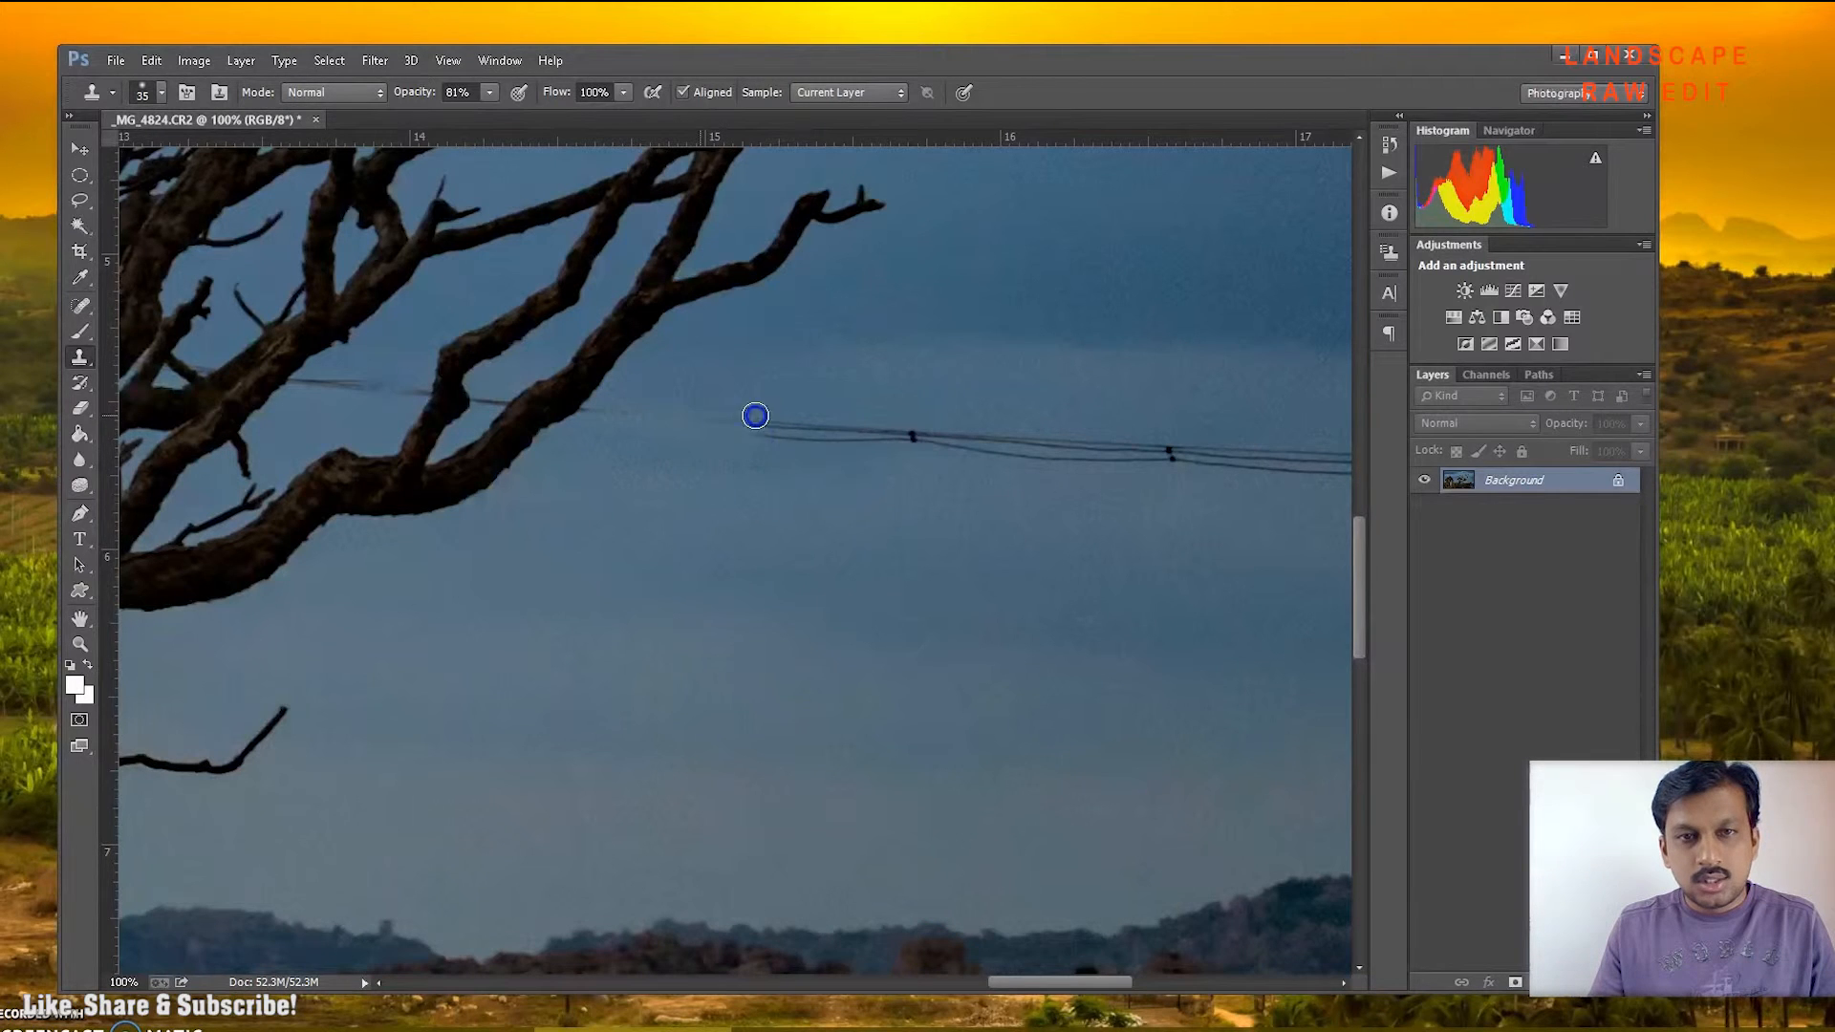
mouse_move(934, 439)
mouse_down()
mouse_move(842, 467)
mouse_move(787, 423)
mouse_move(955, 417)
mouse_up()
drag(889, 532, 527, 438)
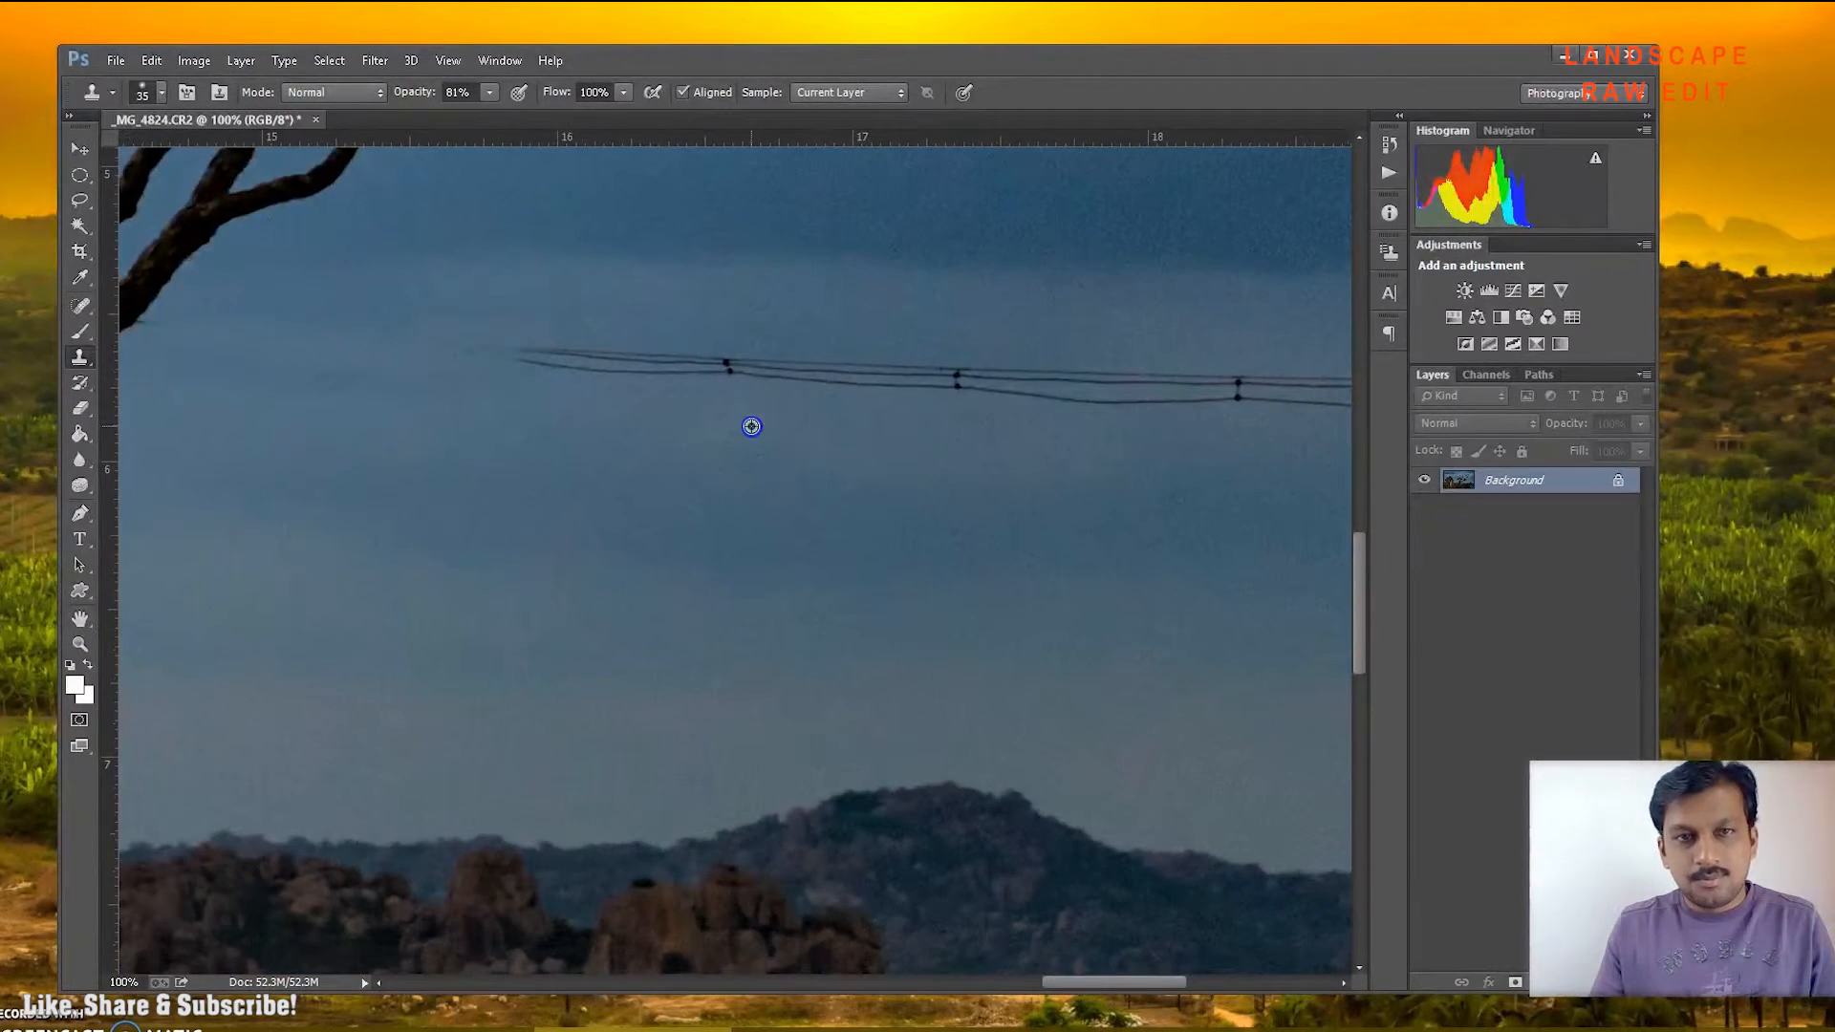
drag(640, 372, 618, 377)
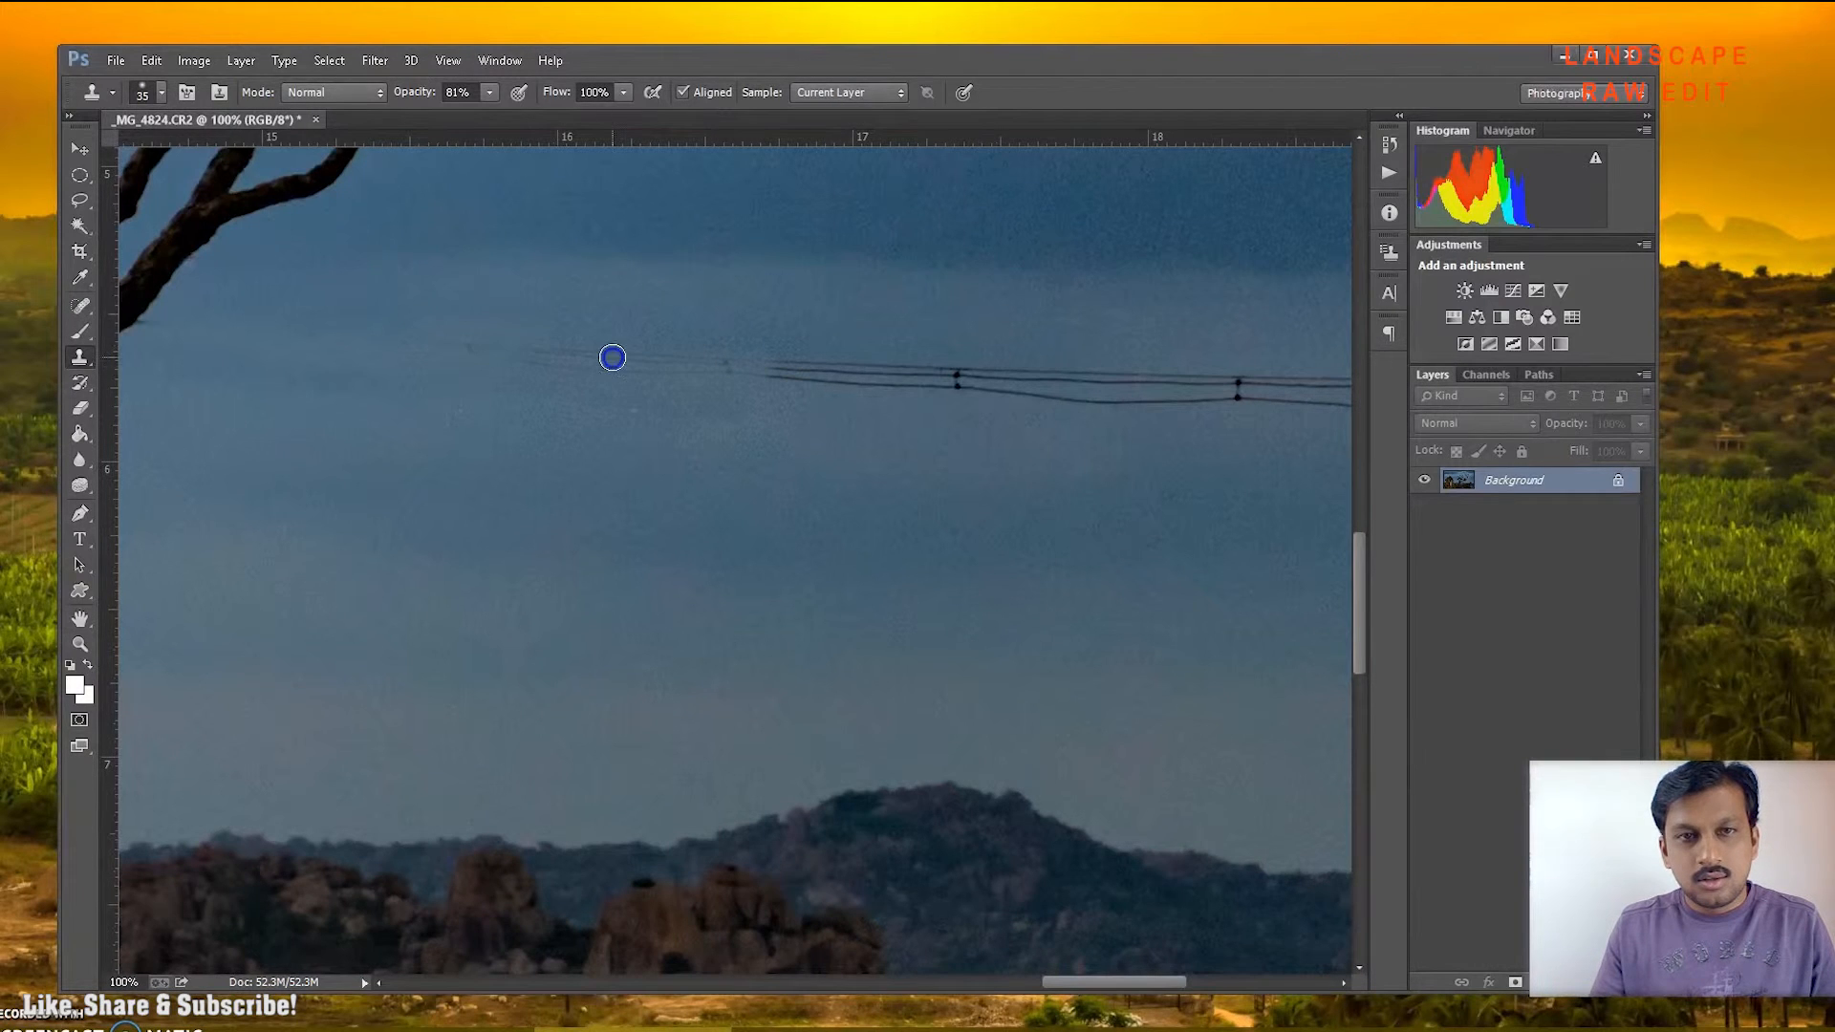
mouse_move(884, 371)
mouse_down()
mouse_move(742, 392)
mouse_move(825, 381)
mouse_up()
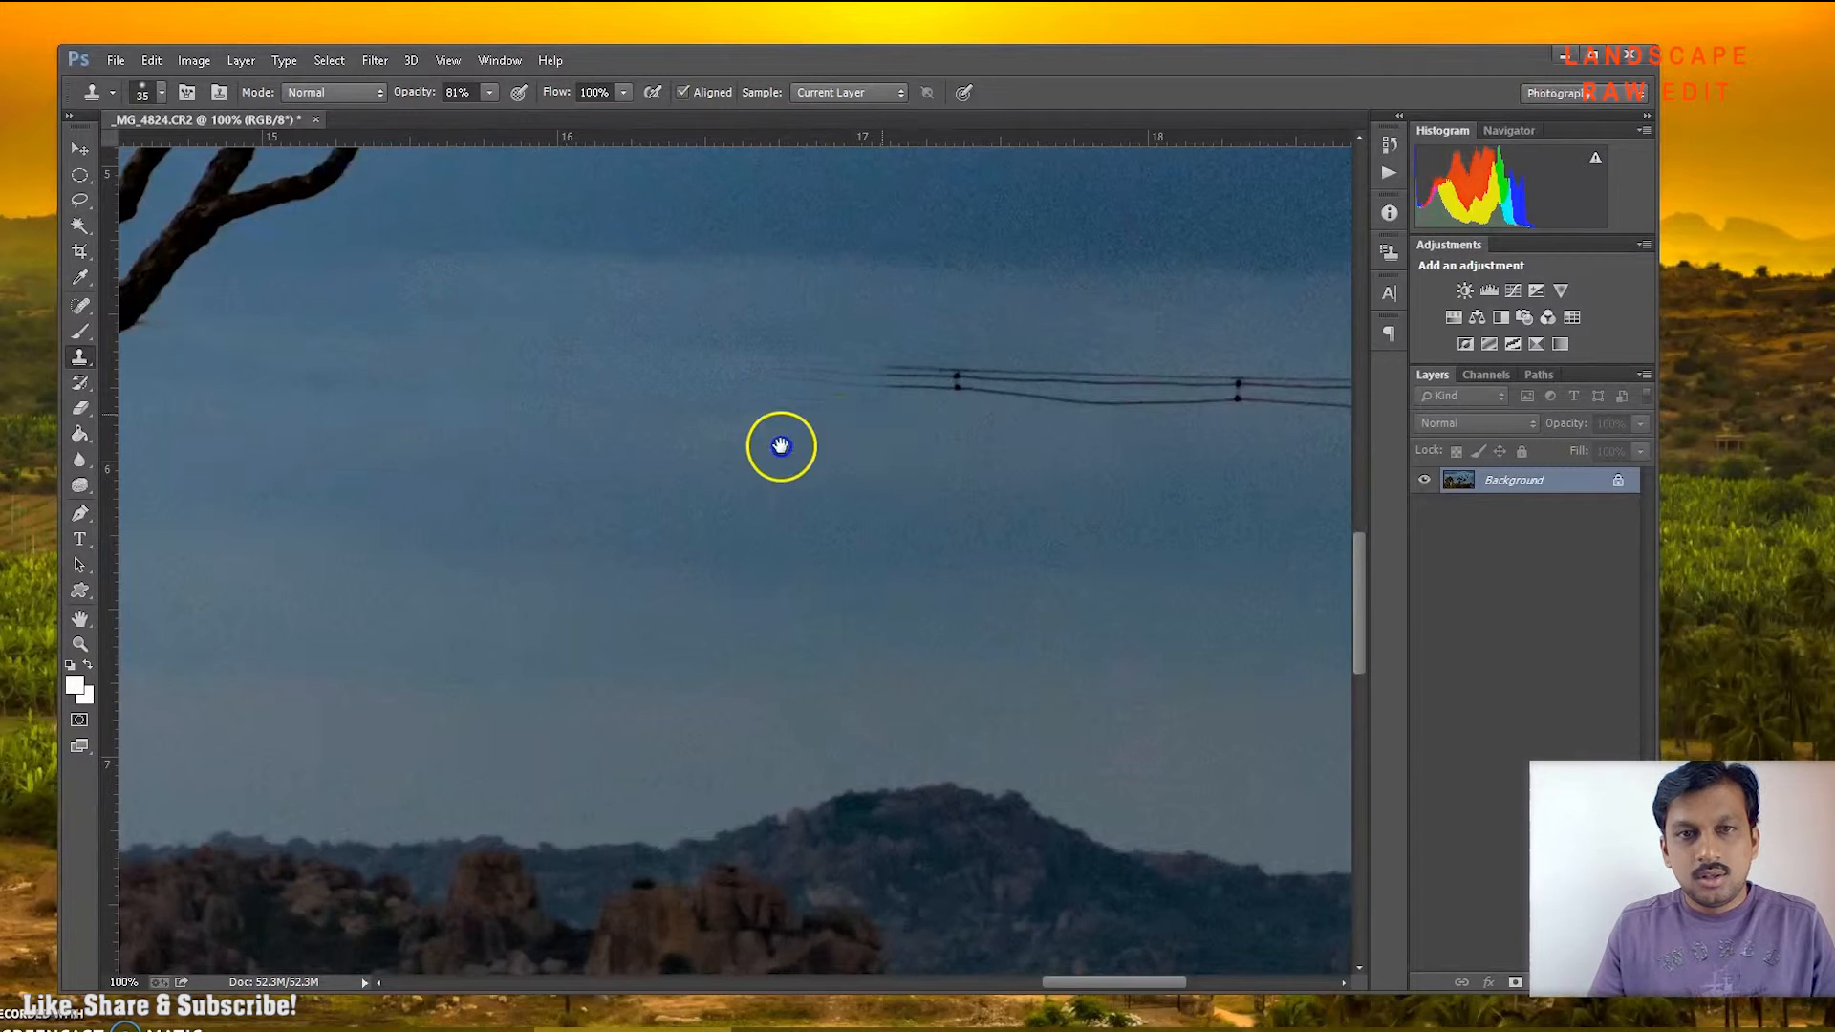
Enlarge the Clone Stamp to size 150 and paint sky over the remaining wires up to the photo's right edge.
drag(778, 439, 525, 427)
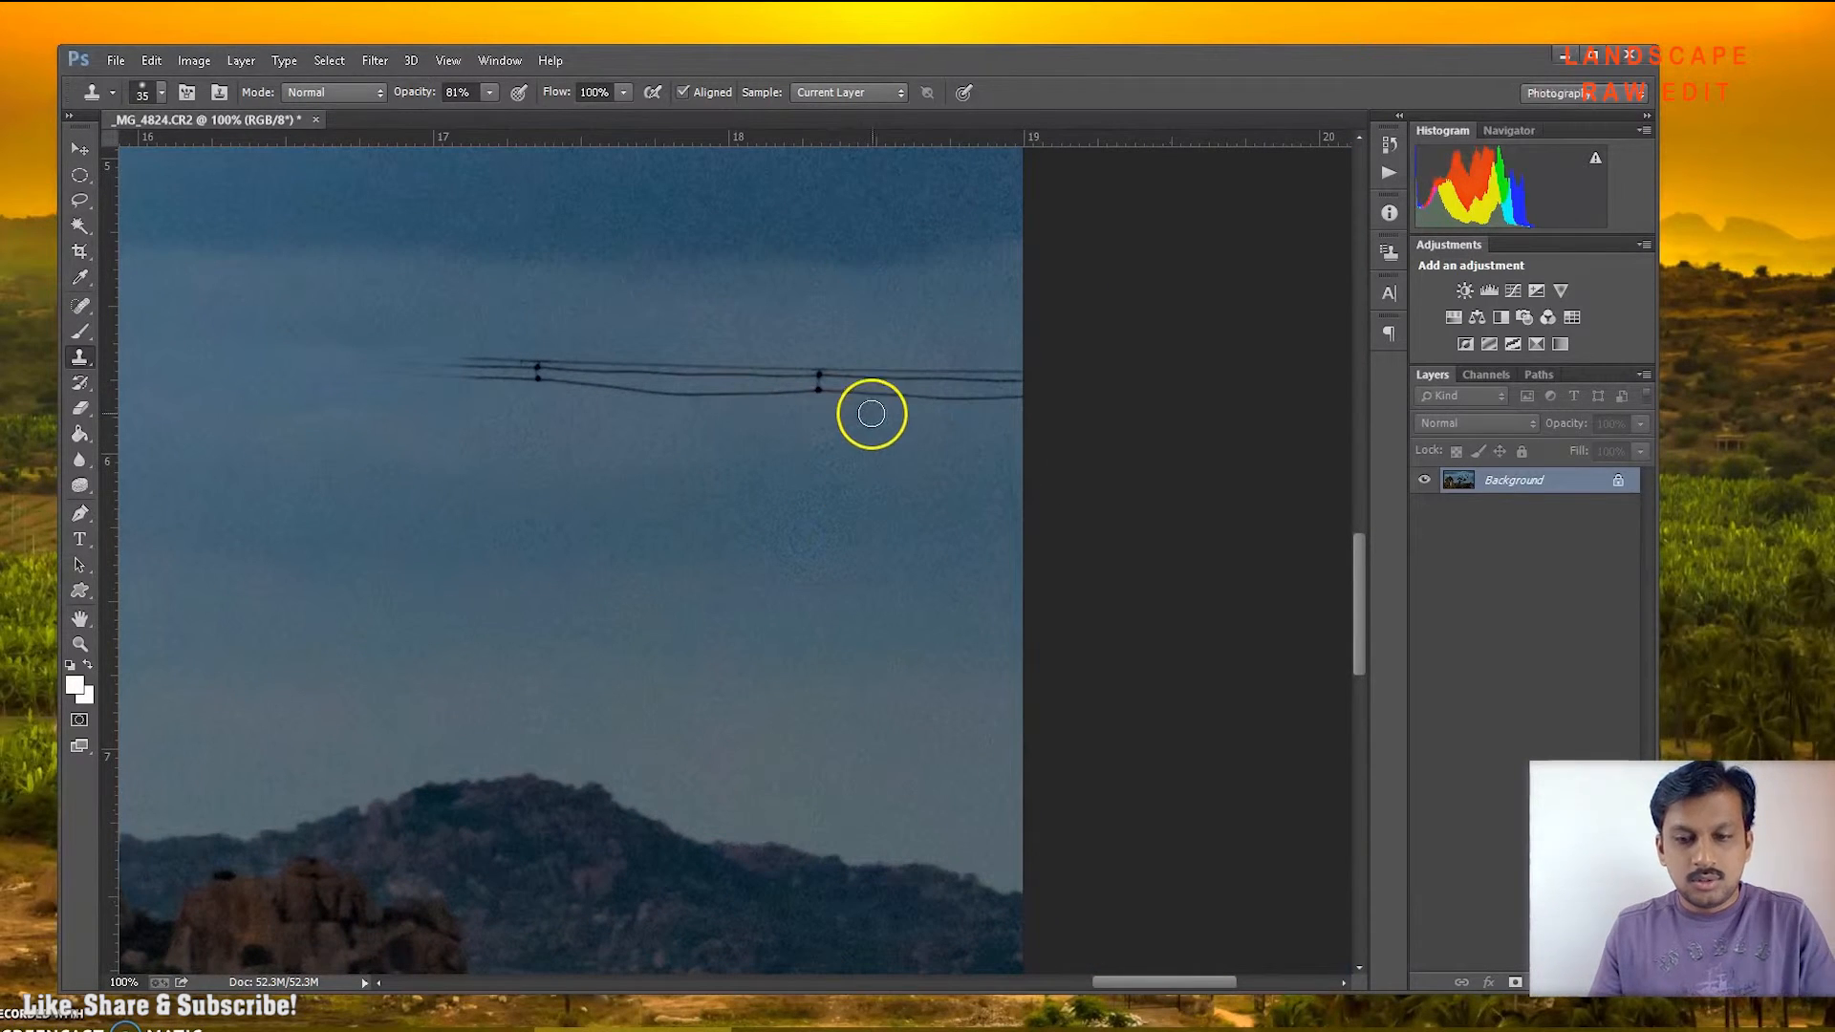
key(bracketright)
key(bracketright)
key(bracketright)
key(bracketright)
key(bracketright)
key(bracketright)
key(bracketright)
key(bracketright)
mouse_move(999, 381)
mouse_down()
mouse_move(508, 357)
mouse_move(811, 381)
mouse_up()
key(bracketright)
key(bracketright)
mouse_move(973, 381)
mouse_down()
mouse_move(442, 373)
mouse_move(1052, 430)
mouse_move(385, 381)
mouse_up()
drag(296, 319, 514, 531)
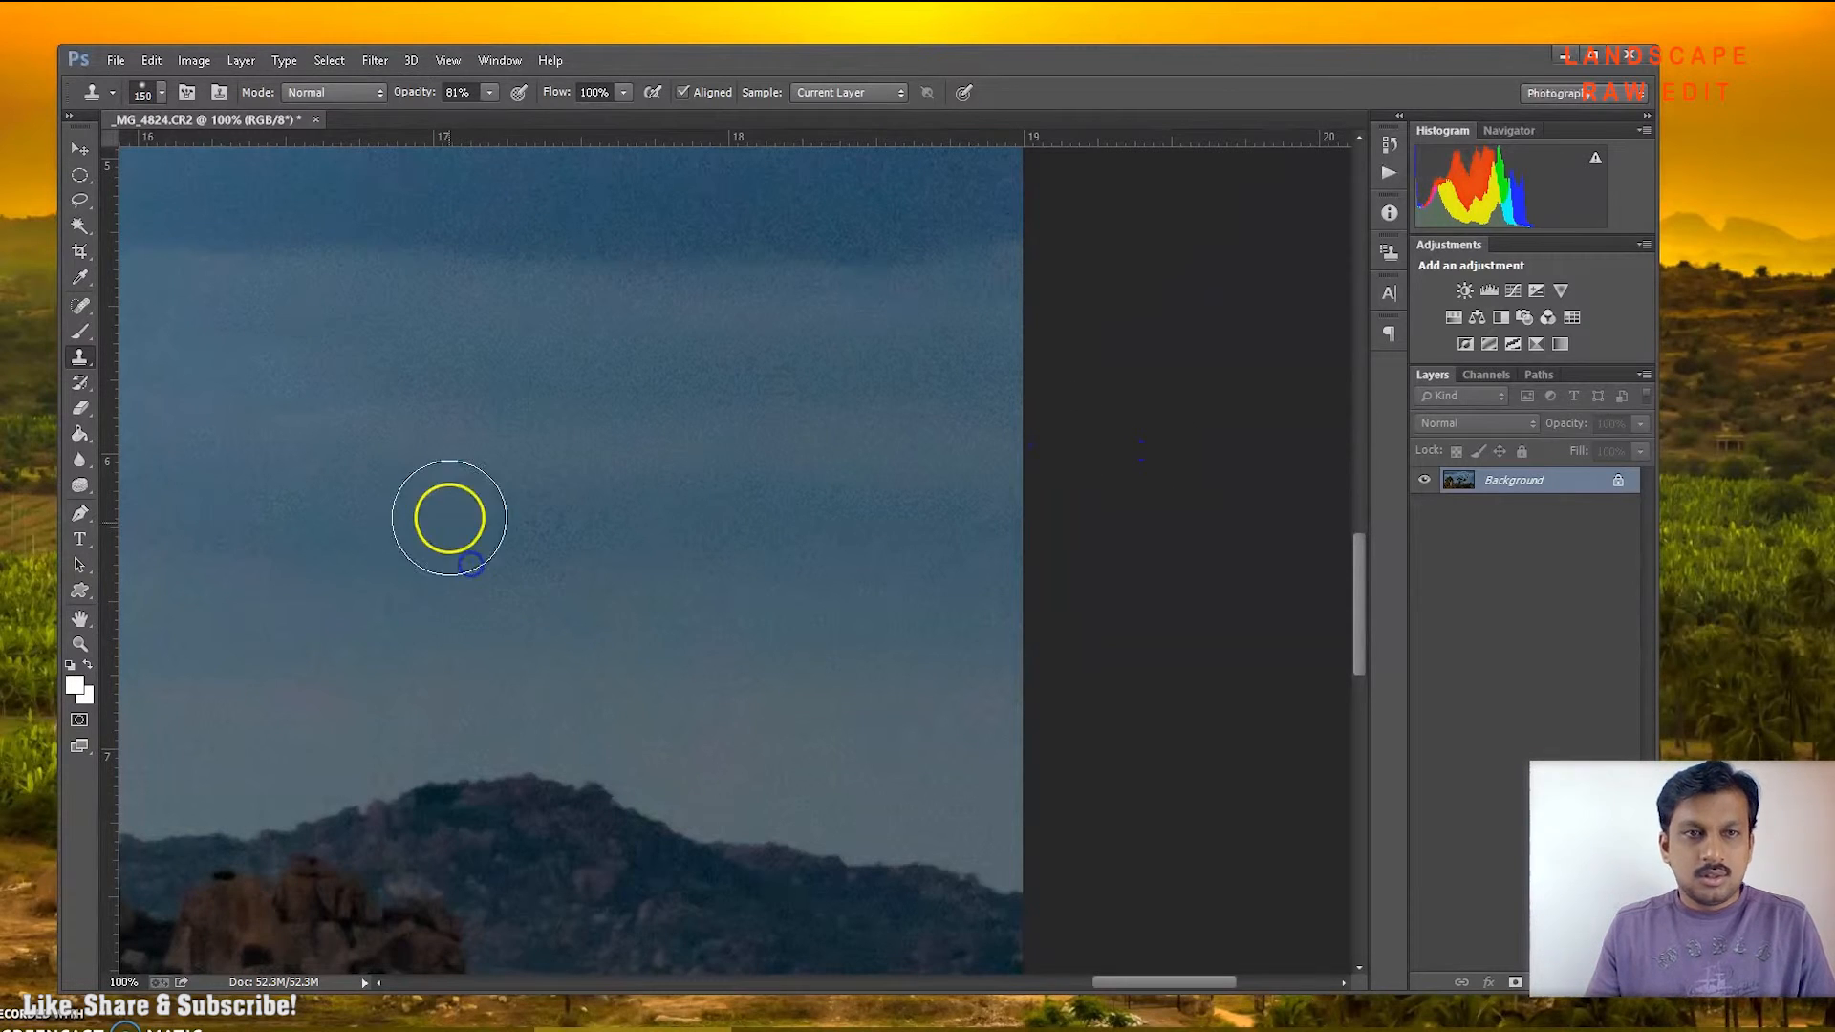
Crop a narrow strip off both the right and left sides of the photo, keeping its full height.
right_click(689, 393)
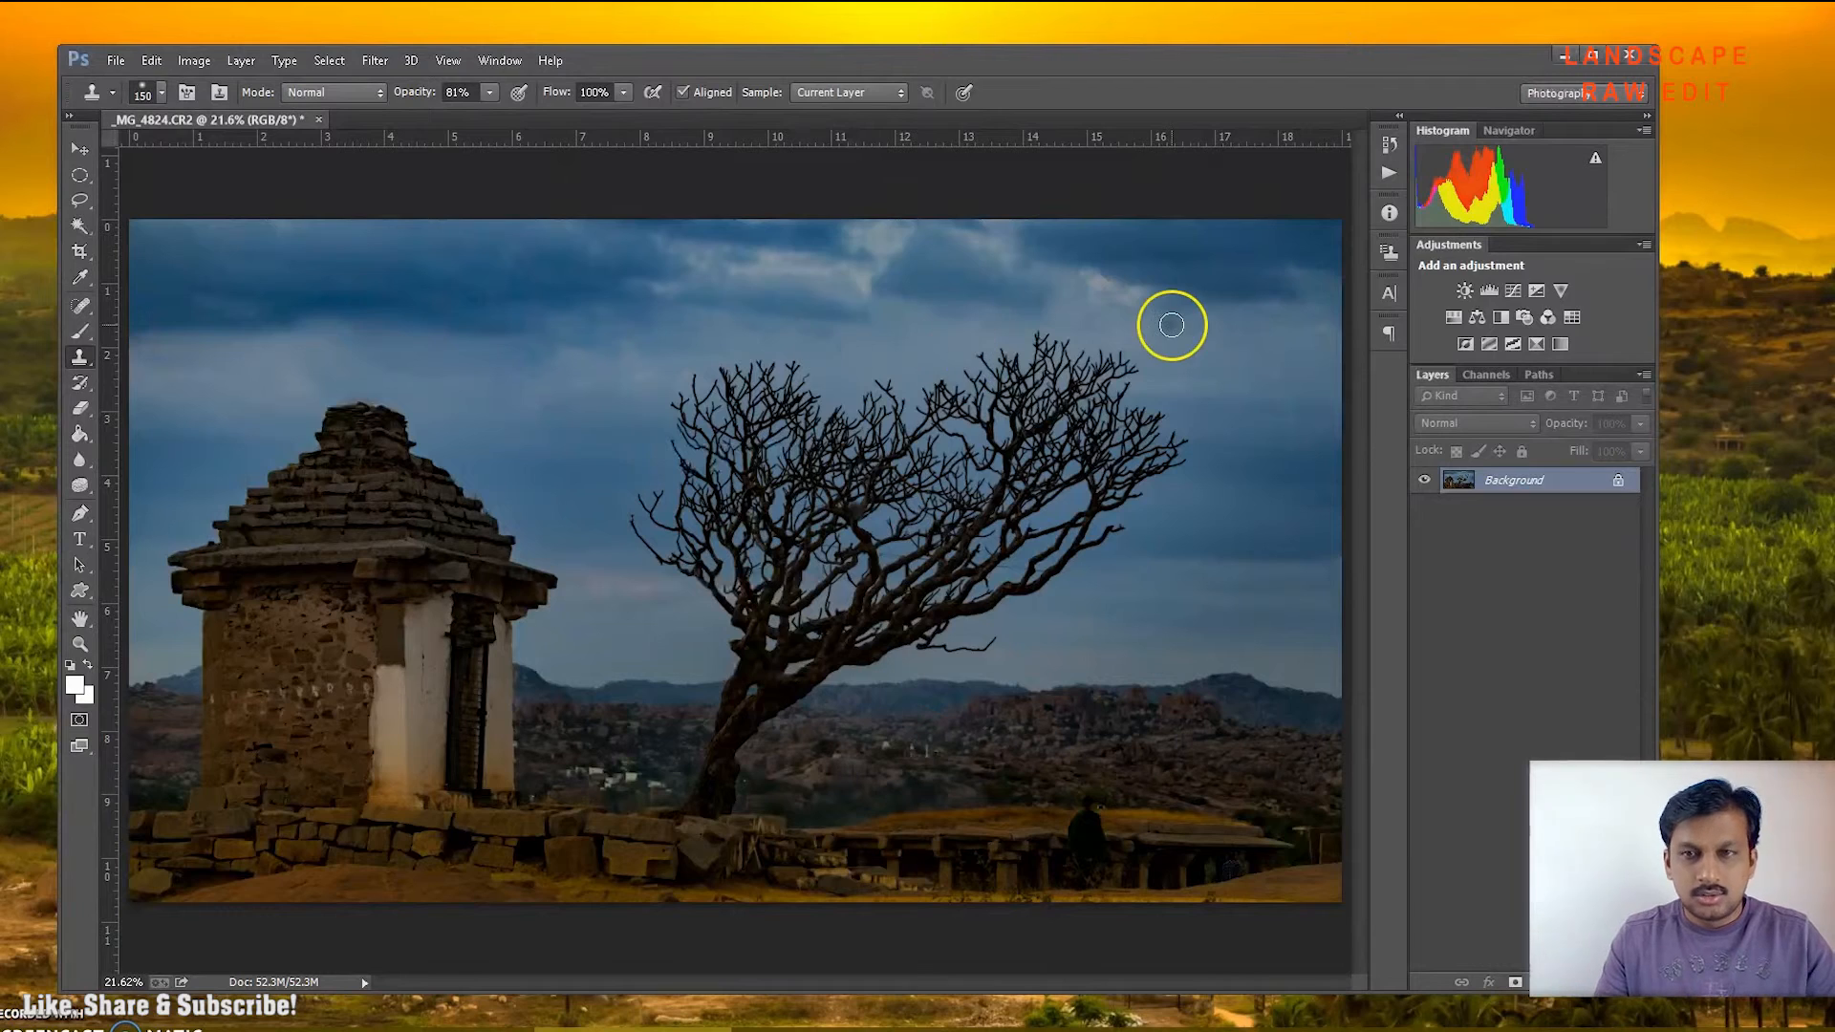
key(c)
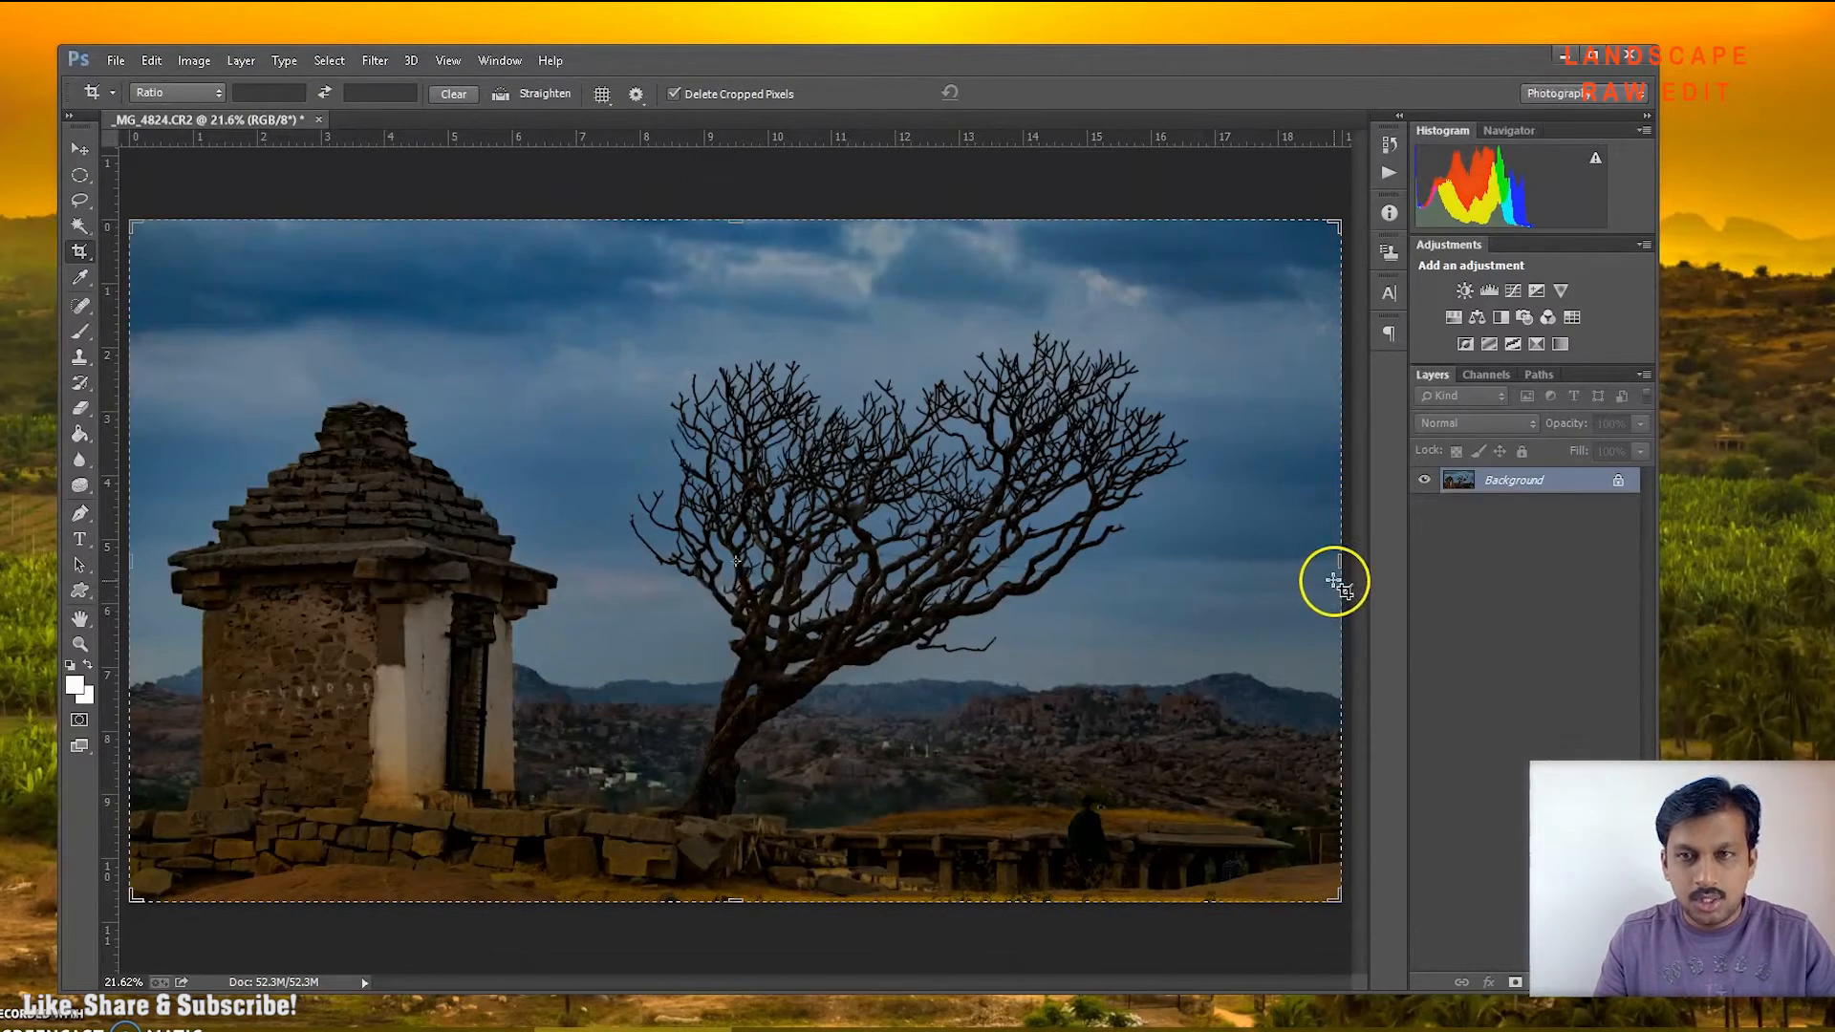
mouse_move(1327, 568)
mouse_down()
mouse_move(1307, 568)
mouse_move(1323, 575)
mouse_up()
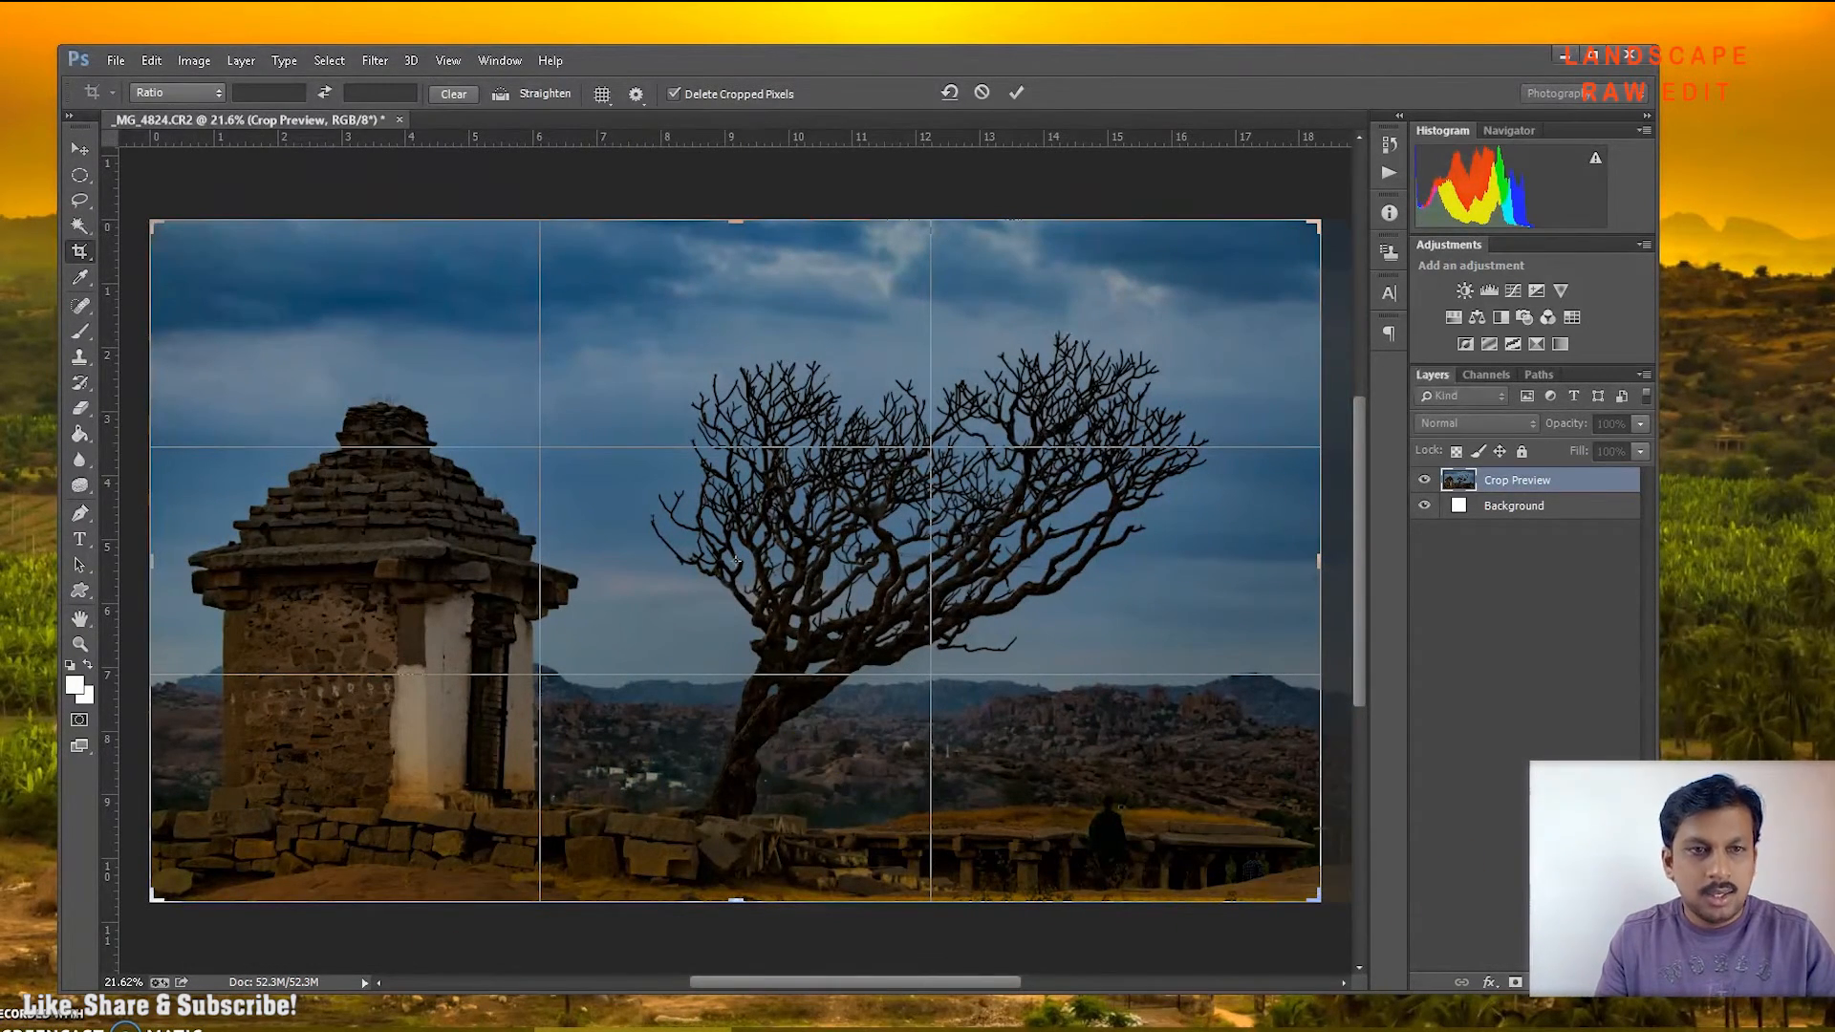
drag(152, 552, 168, 554)
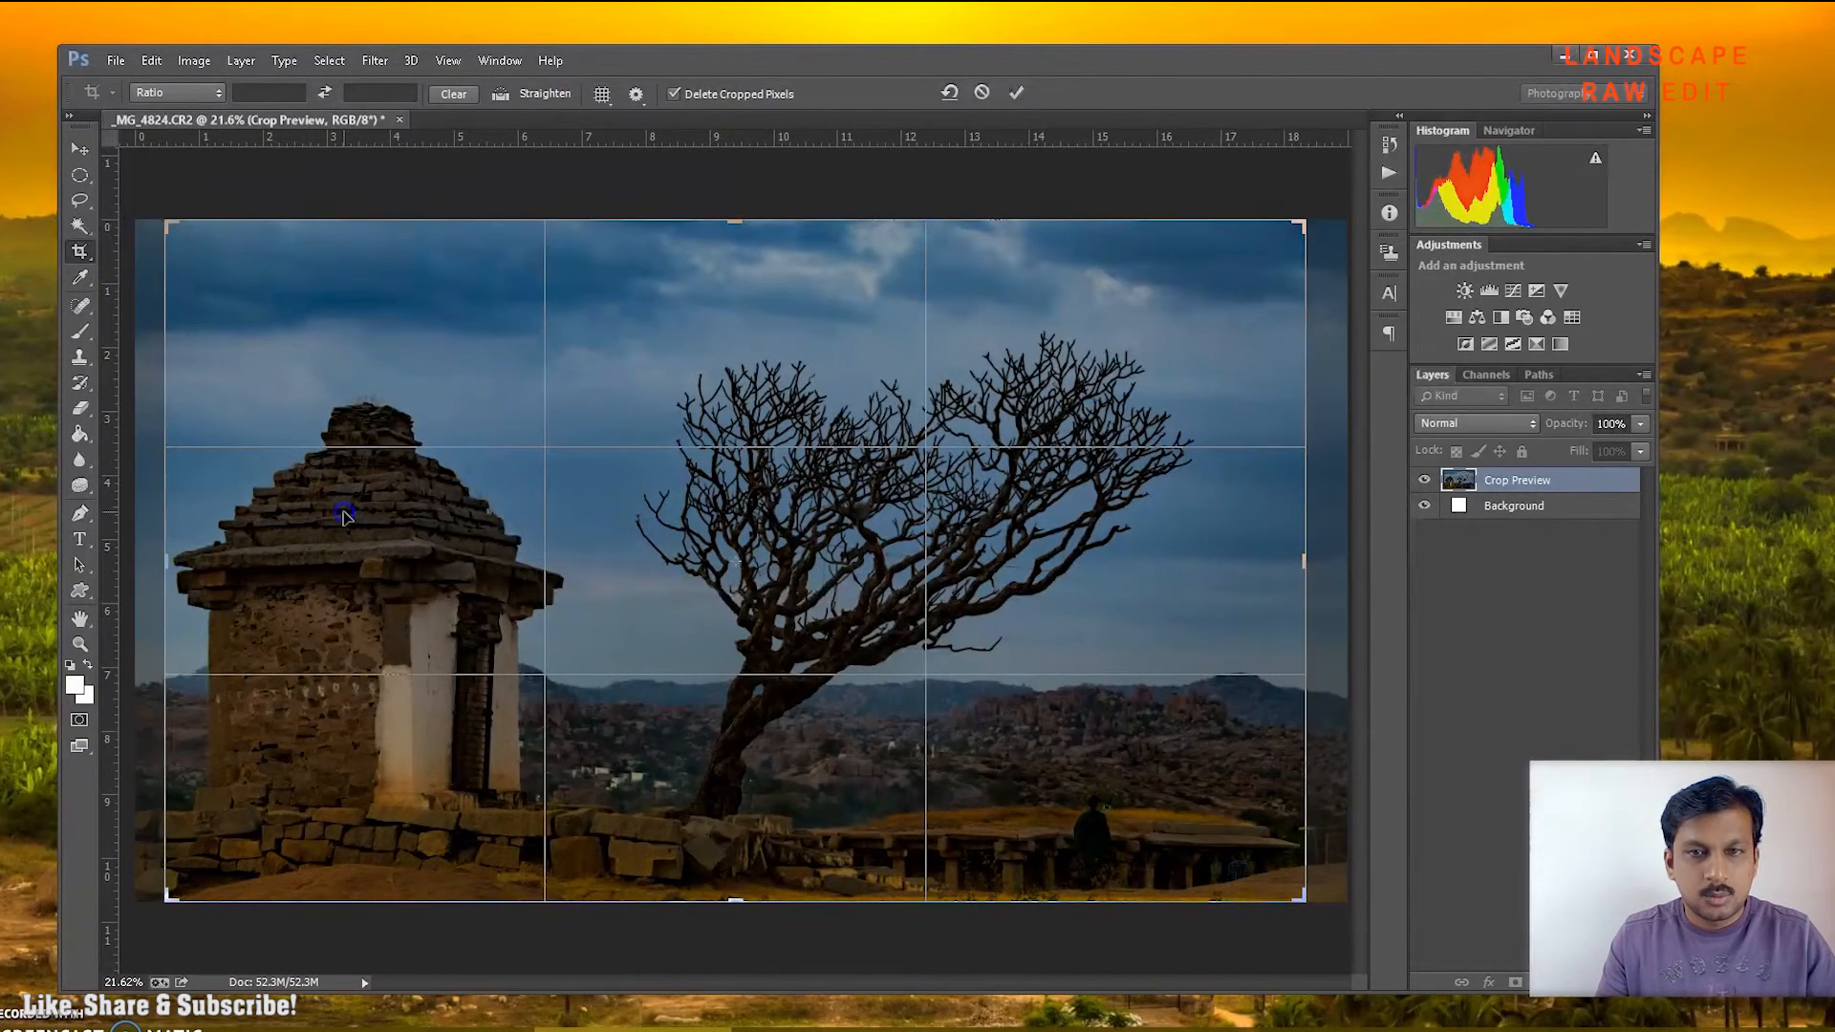
key(Return)
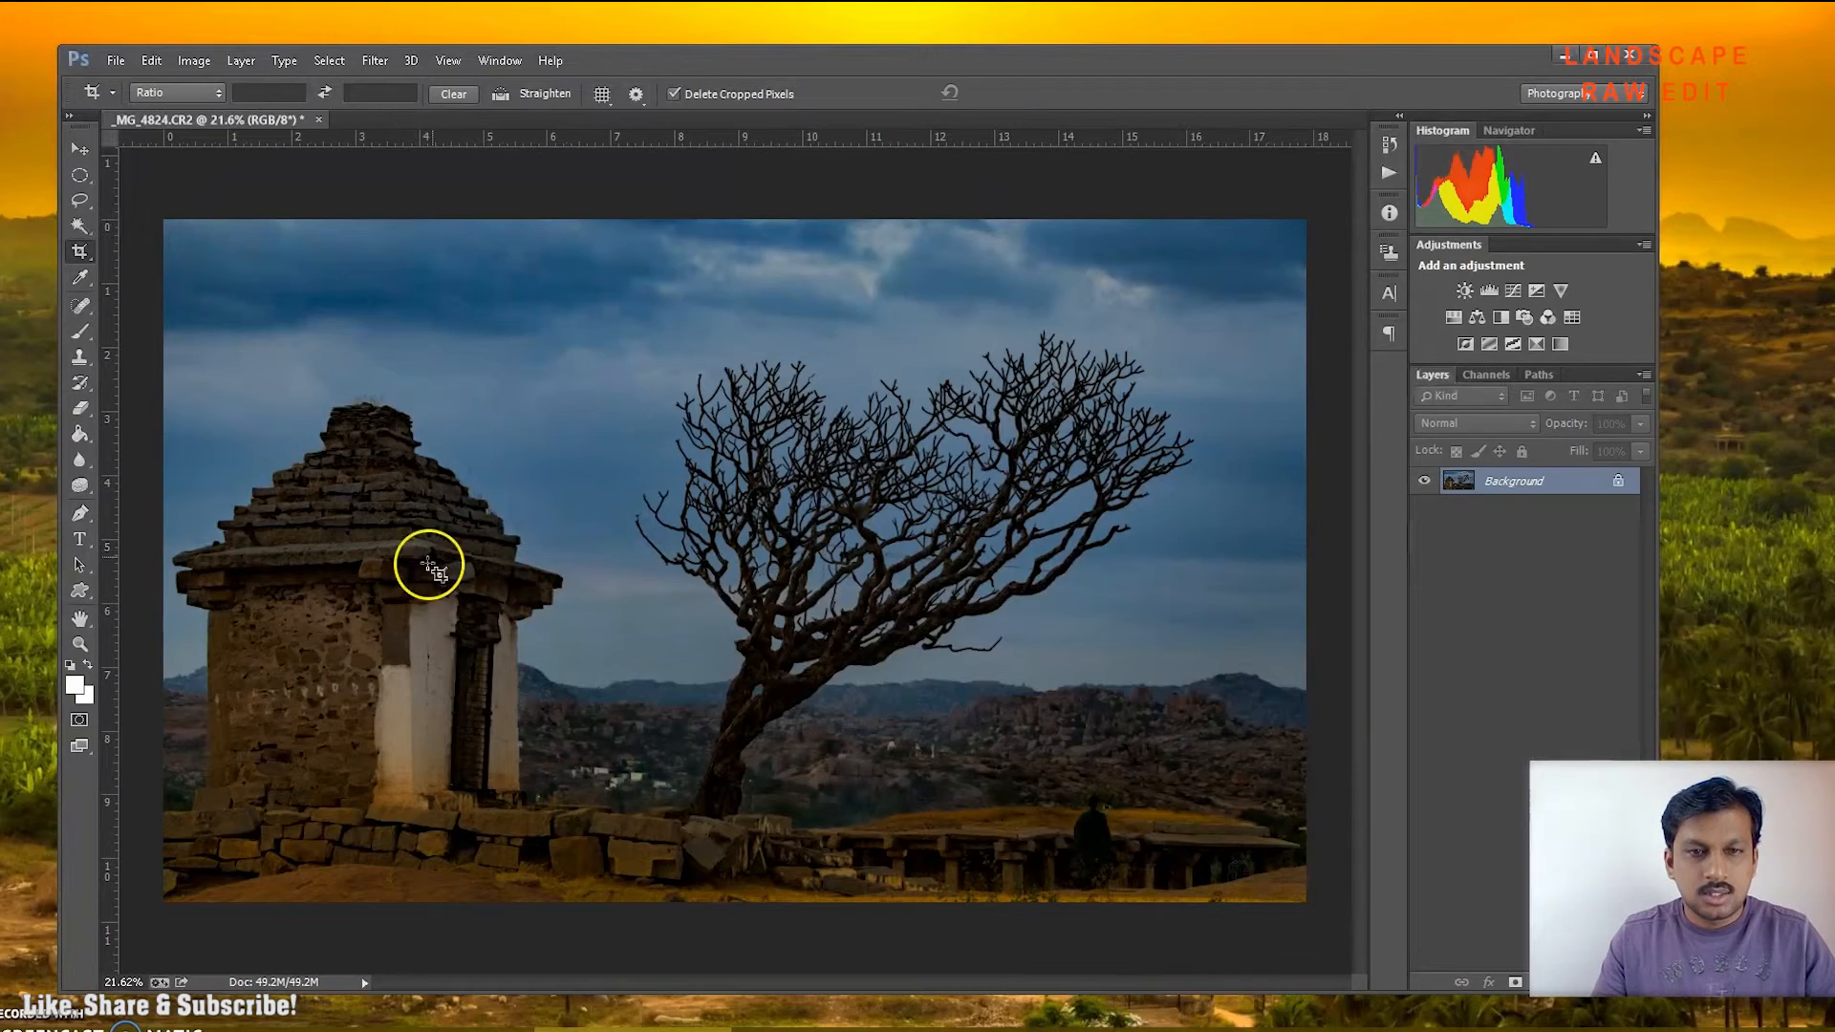